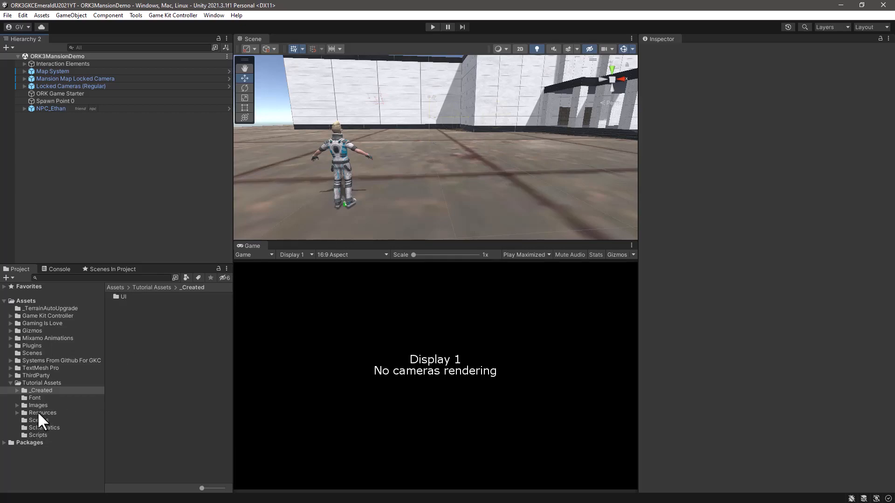
- Select the Alice prefab in Tutorial Assets/Resources, and turn off Allow Auto Save for Prefab Mode in the project's Editor settings
left_click(39, 412)
left_click(122, 304)
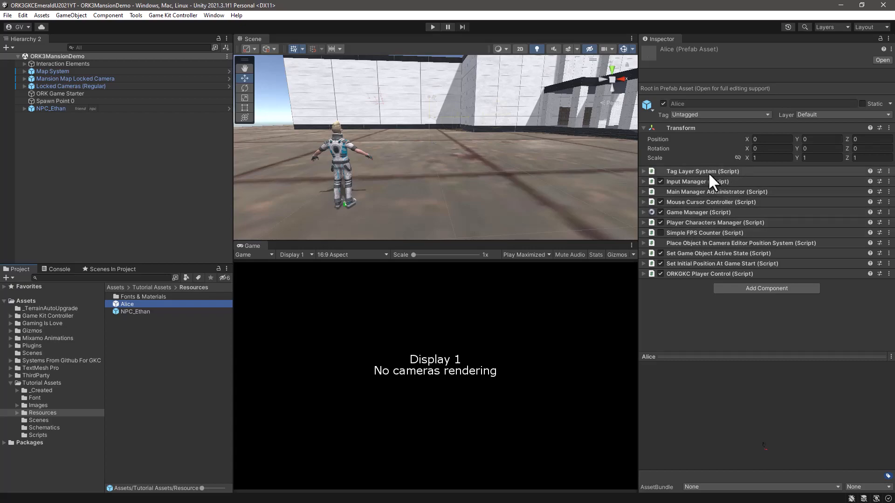
left_click(21, 14)
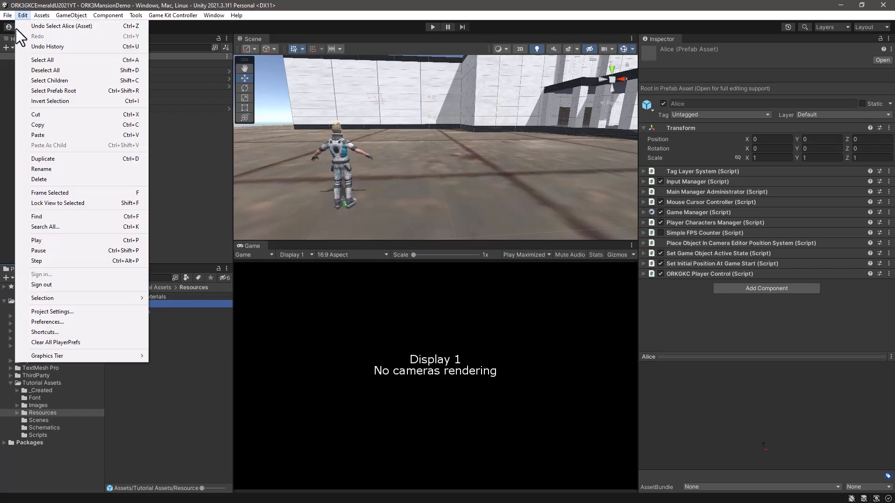
left_click(51, 311)
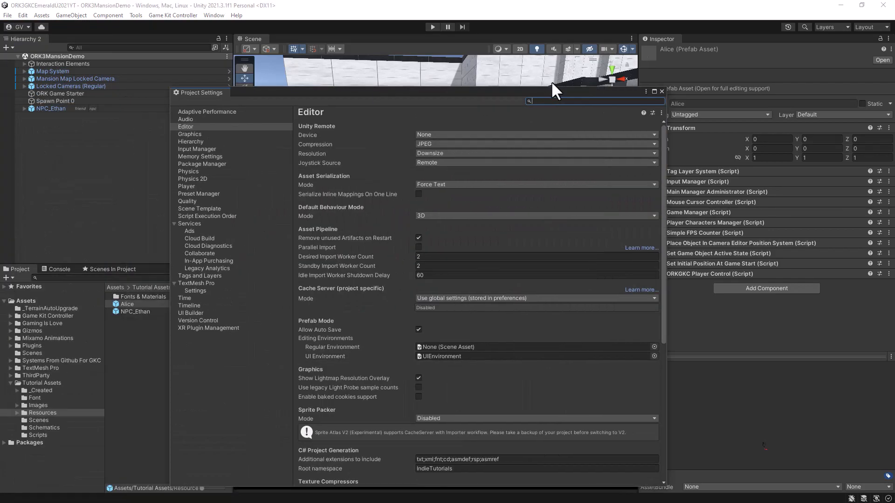
left_click_drag(552, 81, 585, 51)
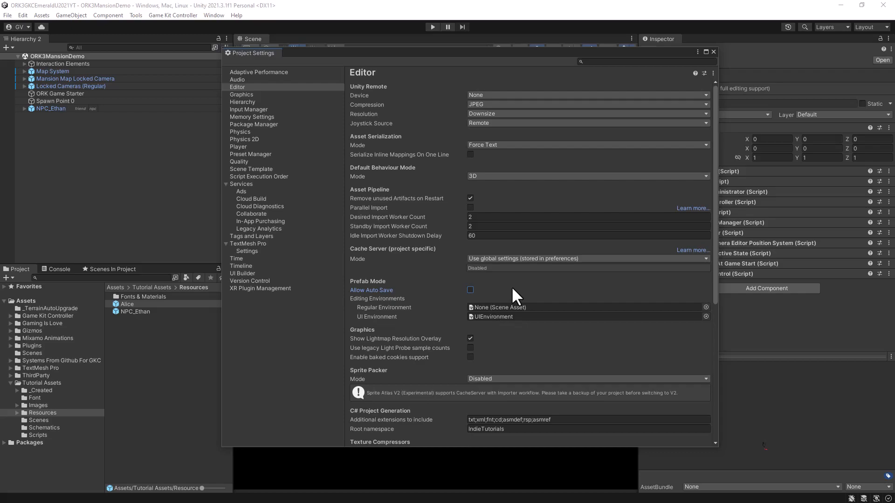
left_click(713, 51)
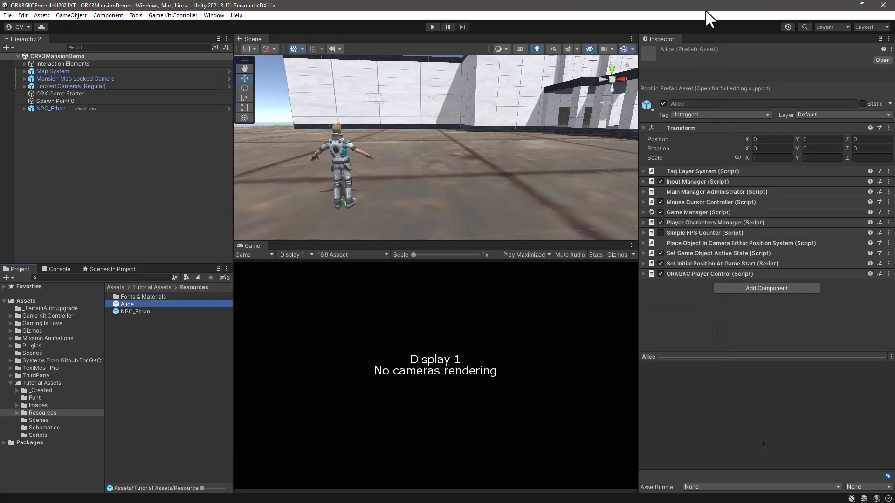
- Expand the ORKGKC Player Control and Mouse Cursor Controller scripts of the Alice prefab, and collapse all of its components
left_click(643, 273)
left_click(642, 243)
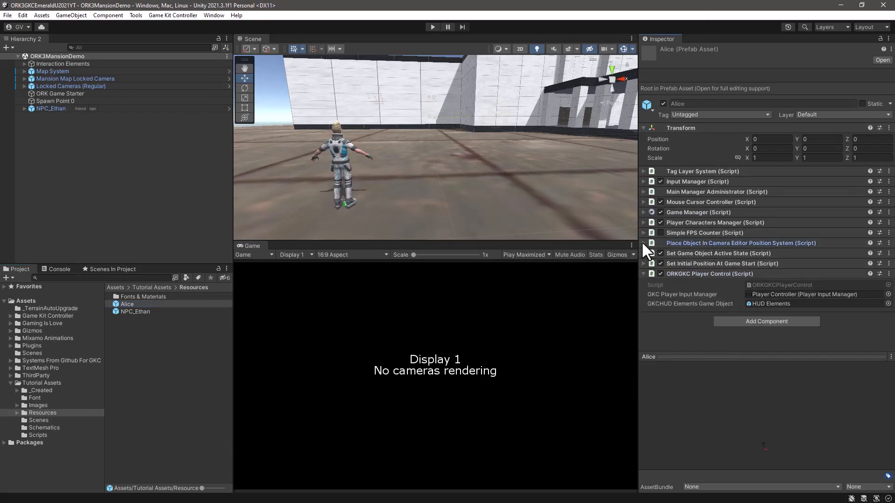
left_click(641, 201)
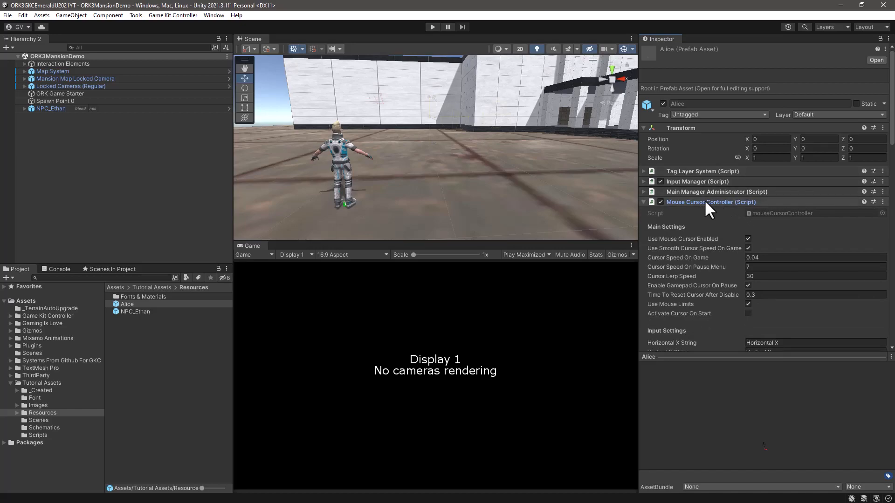
right_click(756, 172)
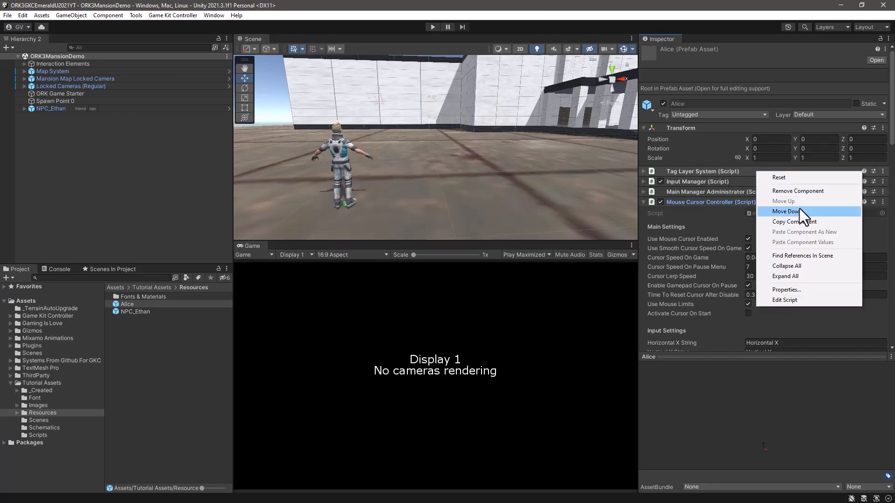
left_click(786, 266)
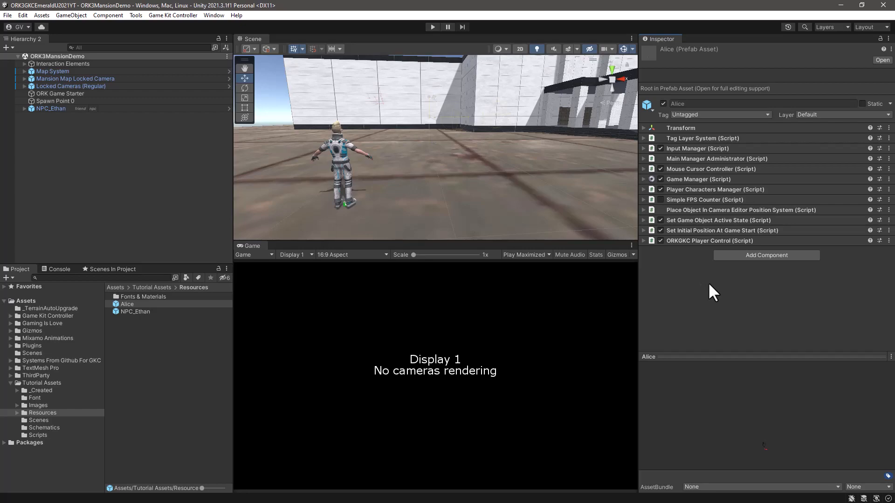
- Open the Alice prefab for editing with its Player Controller selected, and duplicate the Alice prefab in the Resources folder
left_click(882, 61)
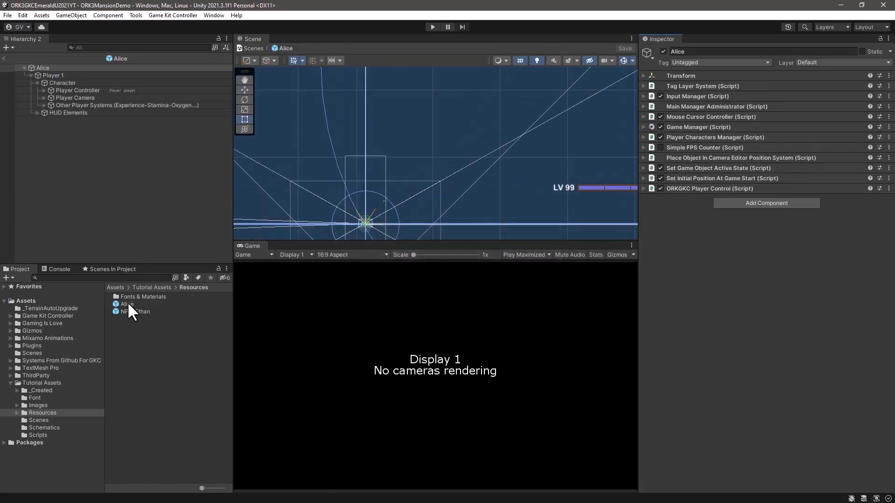
left_click(71, 90)
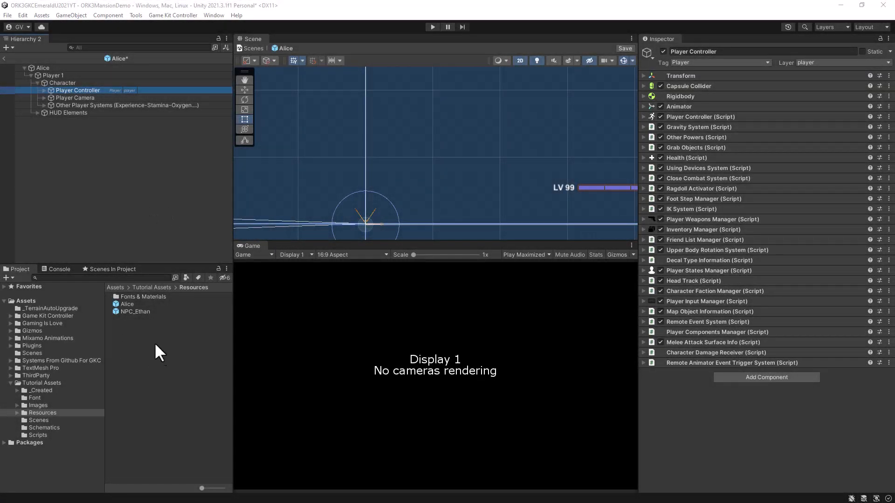
left_click(120, 304)
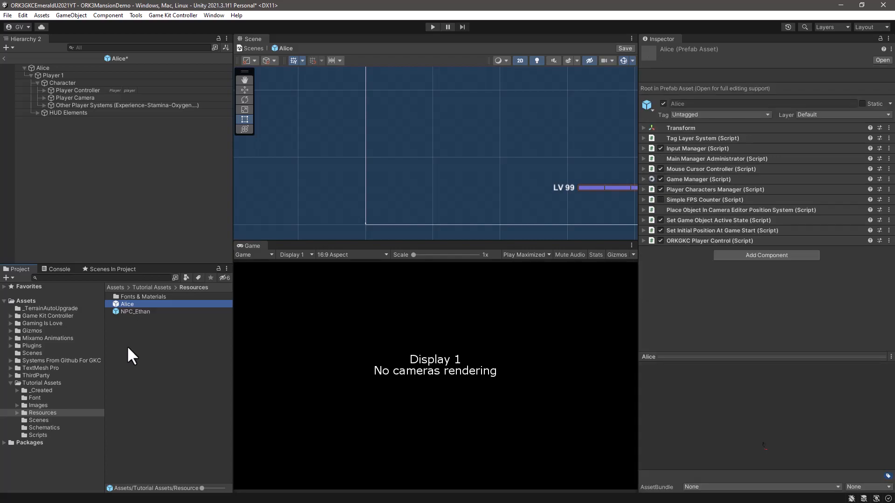
key("ctrl+d")
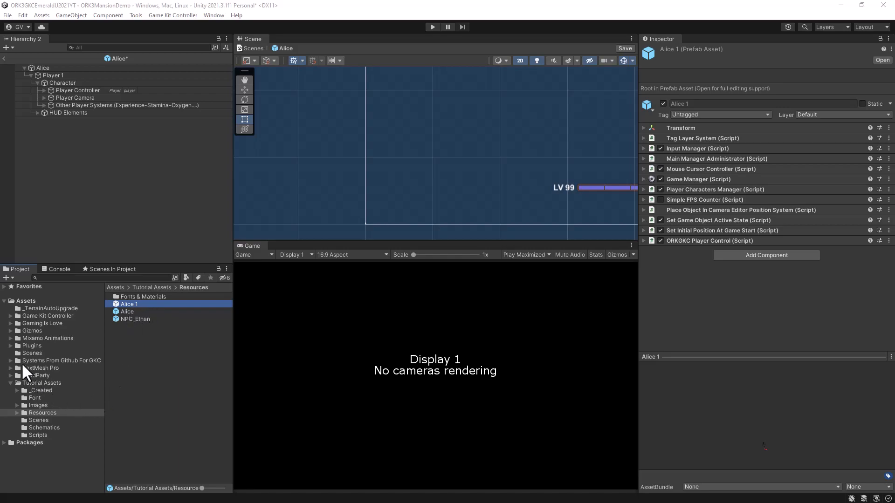
- Copy the name of the Player And Game Management prefab from Game Kit Controller's Prefabs/Player Controller folder
left_click(10, 316)
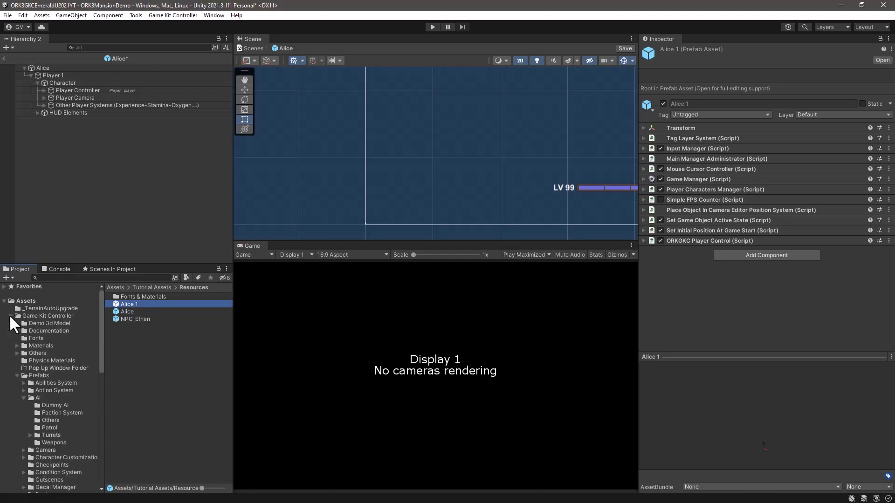
left_click(17, 375)
left_click(38, 375)
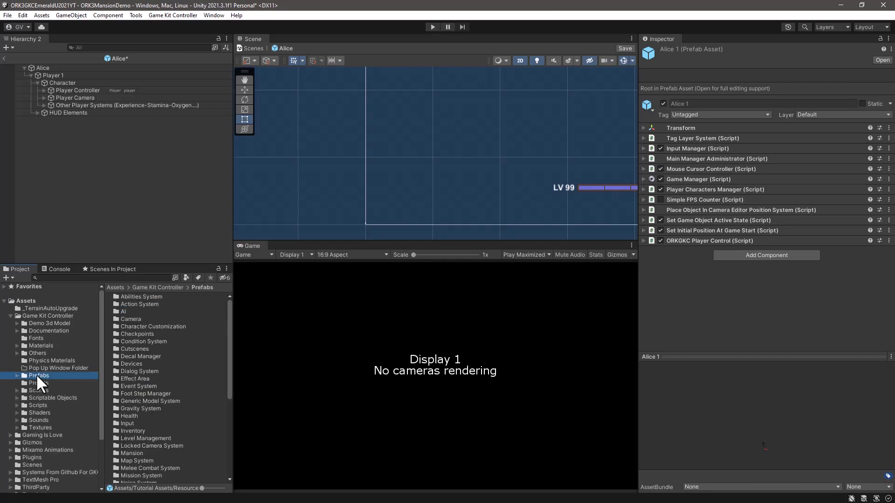
left_click(17, 375)
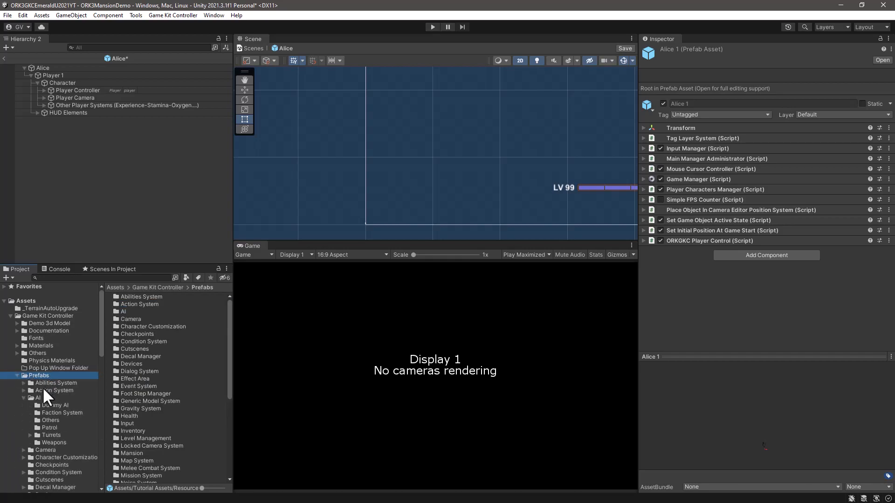
left_click(22, 397)
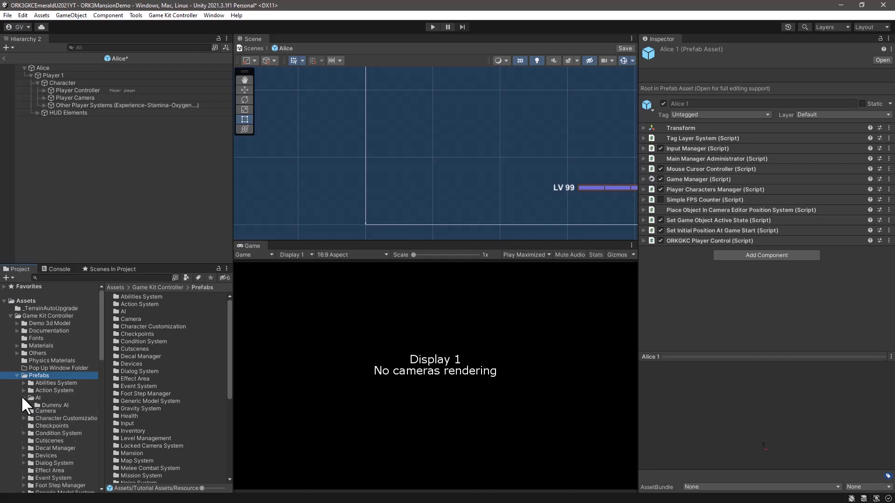
scroll(40, 398, "down", 3)
scroll(40, 398, "down", 9)
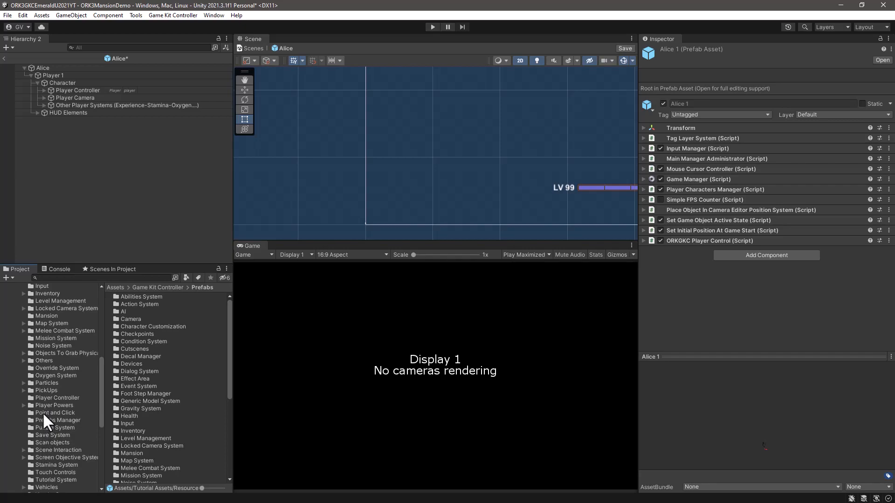
left_click(43, 398)
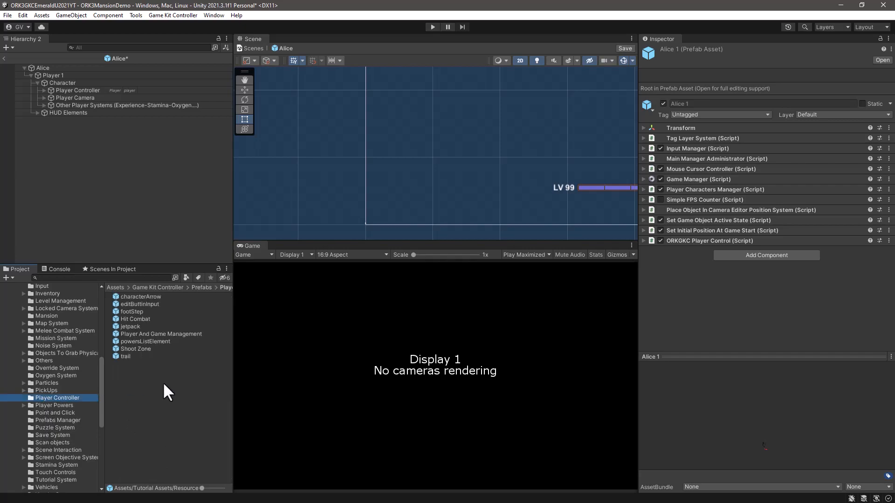
left_click(144, 333)
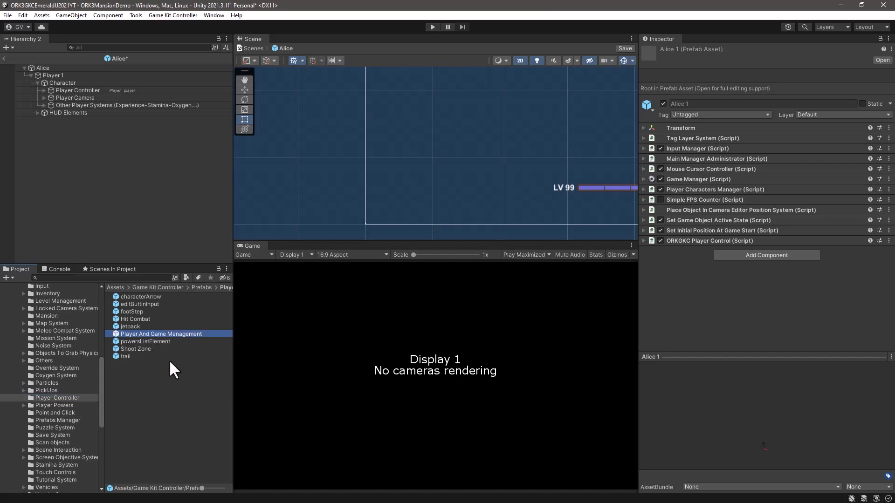
left_click(202, 333)
key("ctrl+c")
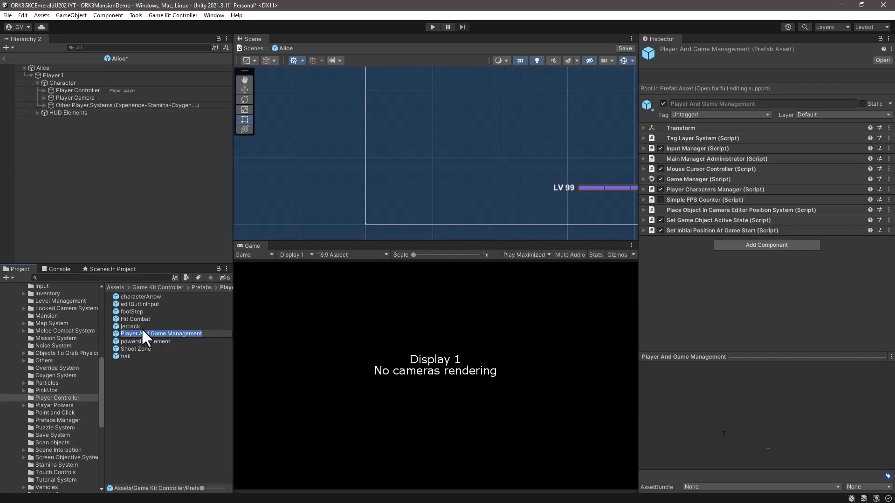
- Rename the original Alice prefab in Tutorial Assets/Resources as Player And Game Management
scroll(89, 382, "down", 8)
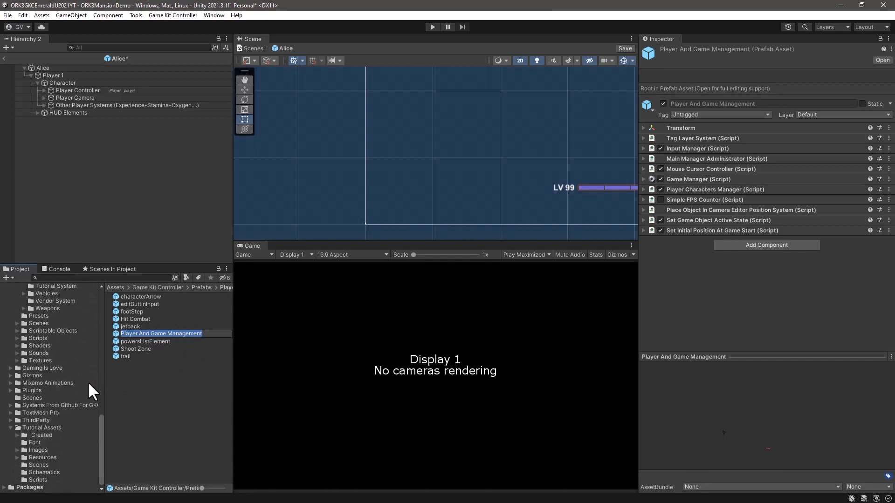
left_click(45, 458)
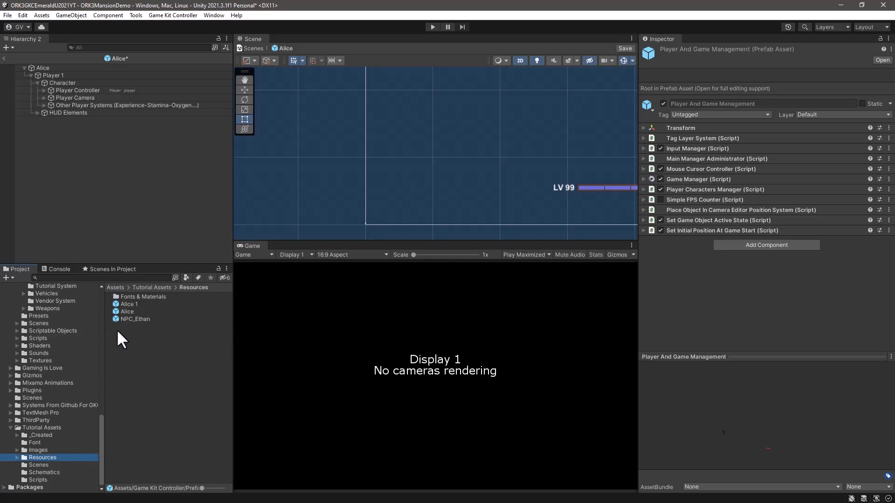
left_click(125, 312)
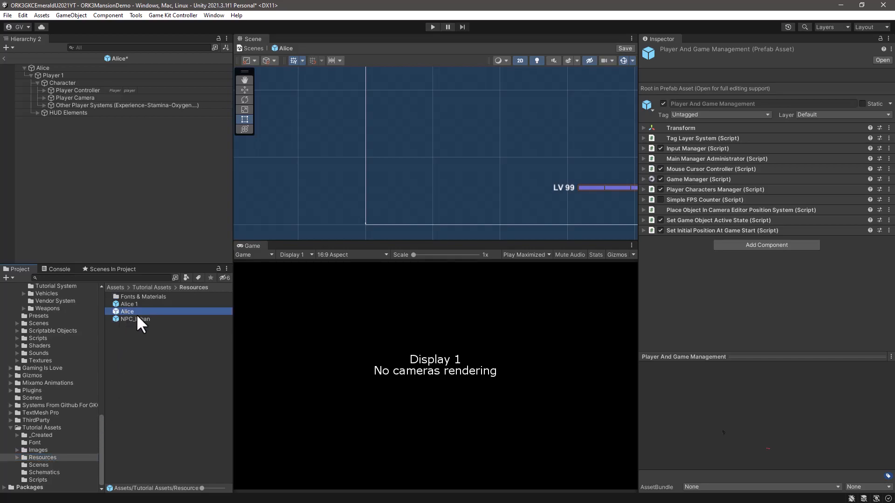
left_click(136, 314)
key("ctrl+v")
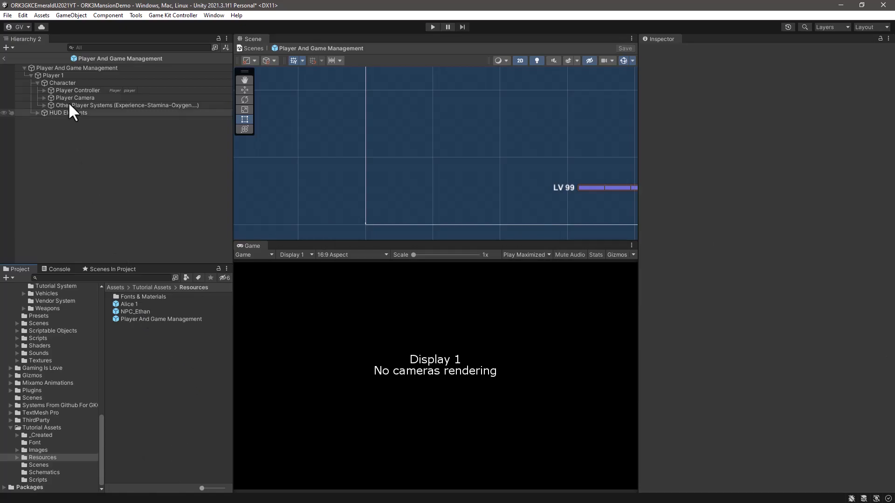
- Examine the ORKGKC Player Control script on the Player And Game Management root, and the Player Controller's child objects and Transform
left_click(72, 68)
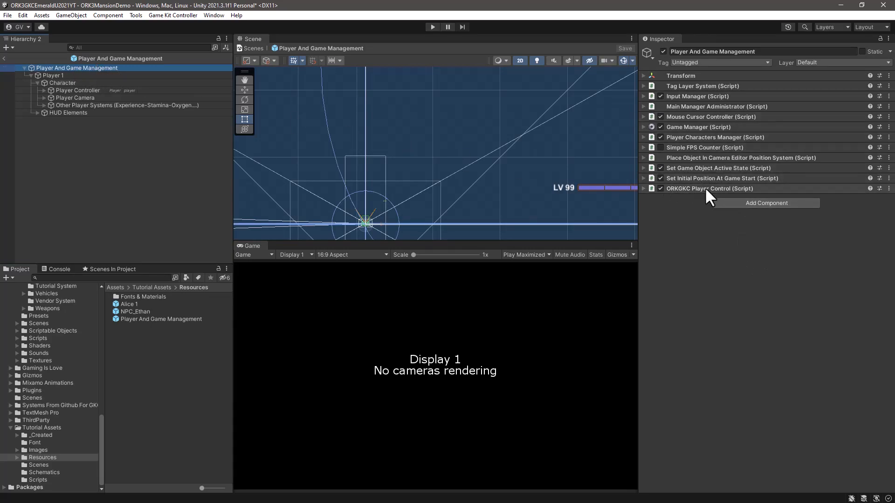
left_click(644, 188)
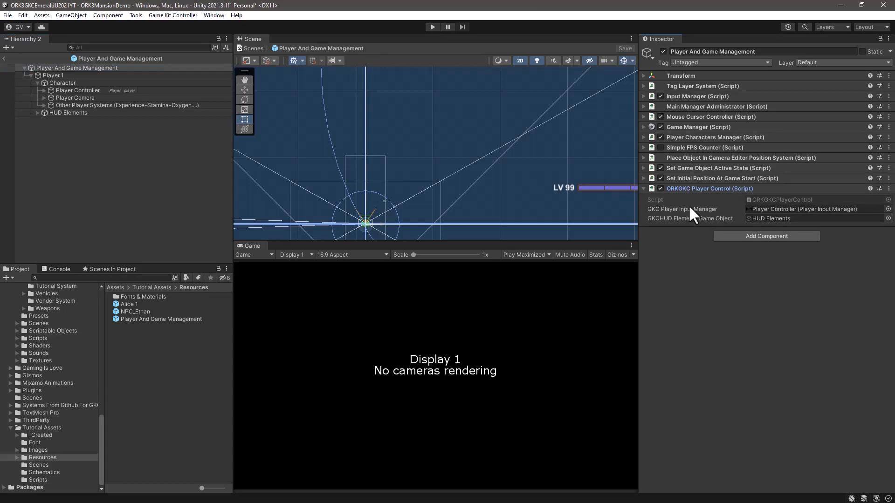
left_click(71, 90)
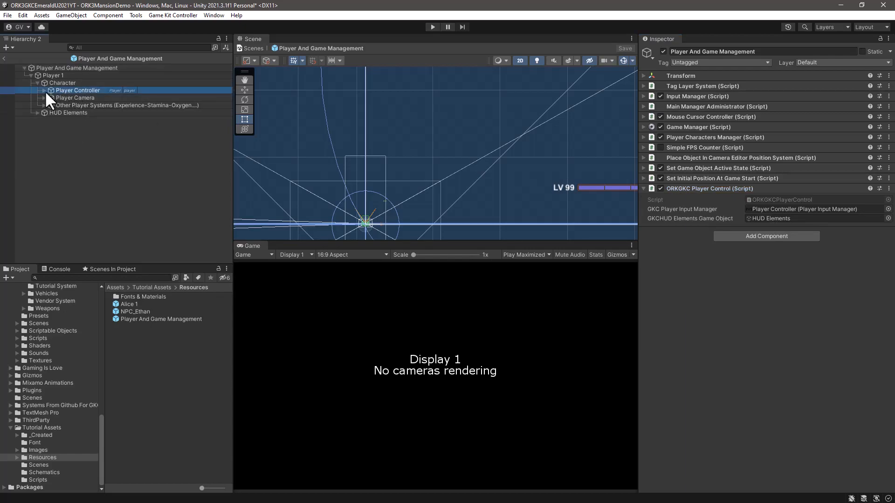
left_click(44, 90)
scroll(128, 131, "down", 3)
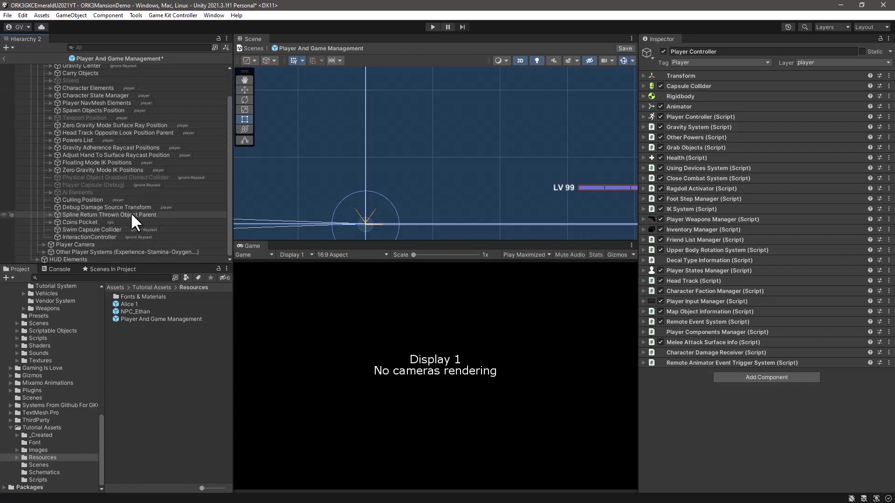
scroll(130, 212, "up", 3)
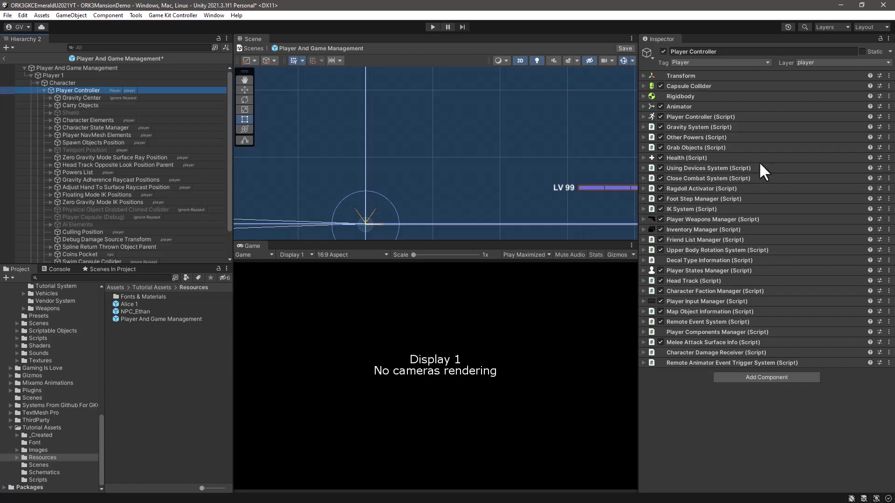
left_click(643, 76)
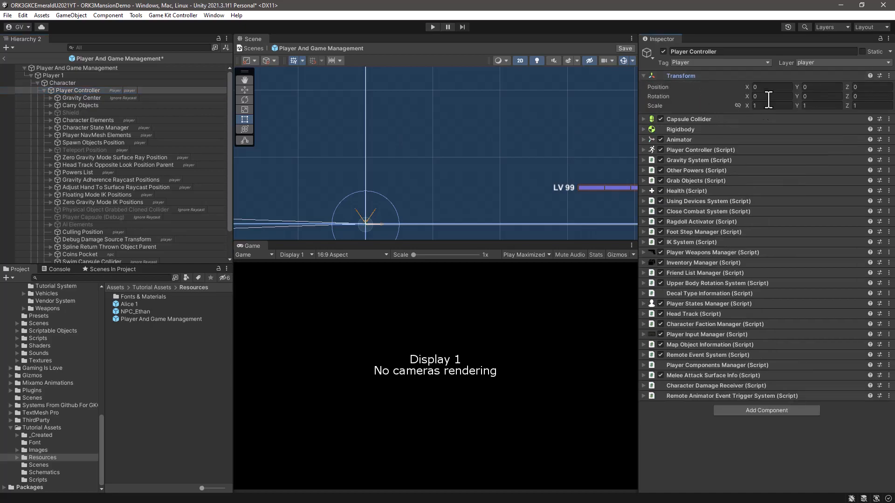
left_click(644, 76)
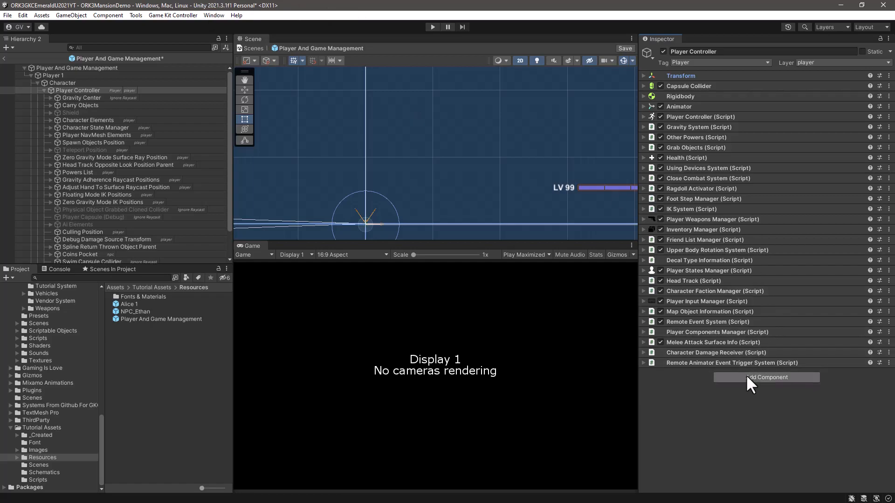
- Add the Add Combatant component to the Player Controller object
left_click(757, 379)
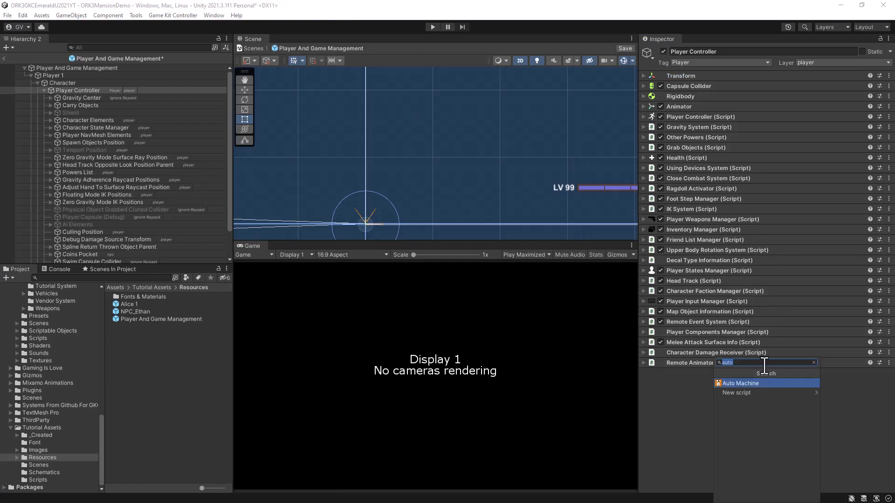
type("a")
key("BackSpace")
type("comba")
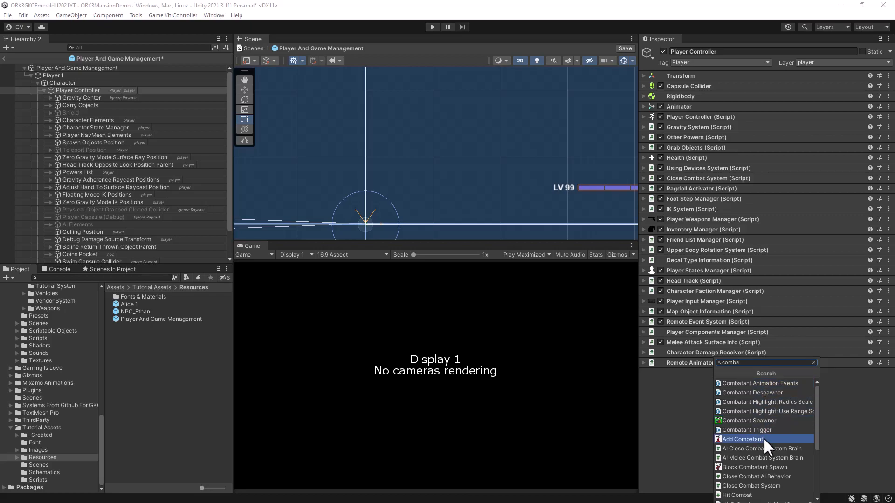
left_click(728, 437)
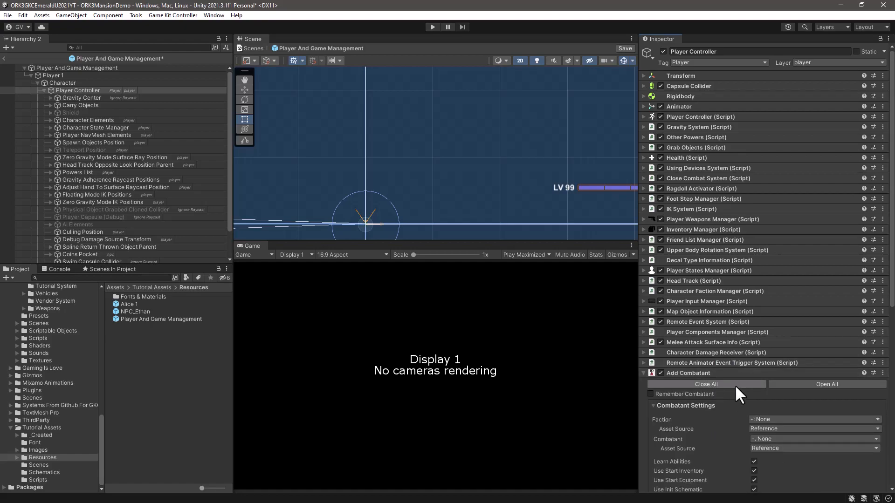
- Configure the Add Combatant component to remember the combatant, with faction Player and combatant Alice
scroll(762, 381, "down", 5)
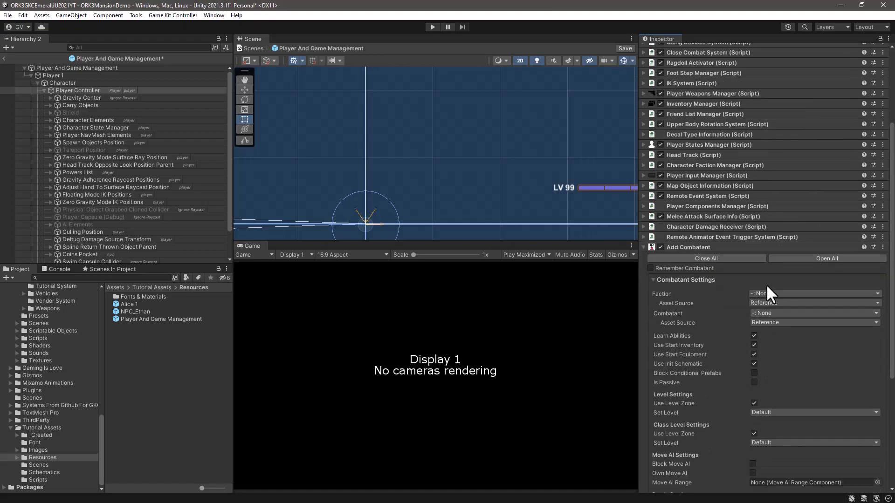
left_click(650, 269)
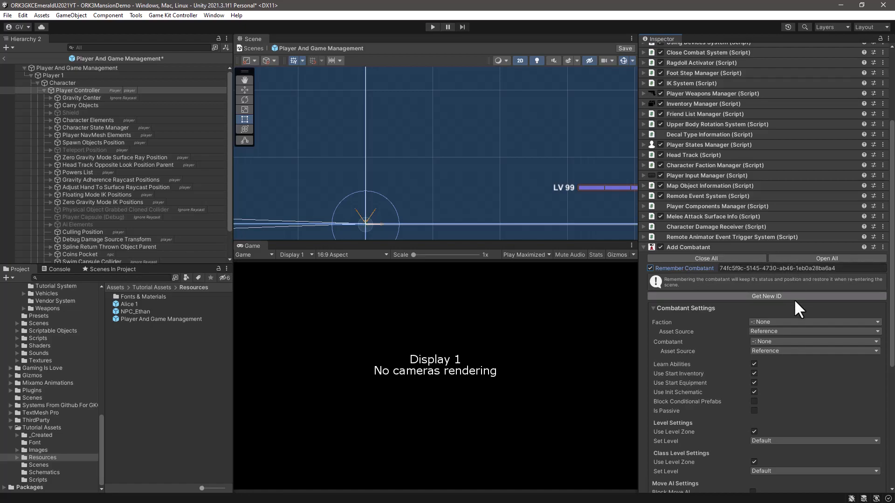
scroll(816, 293, "down", 3)
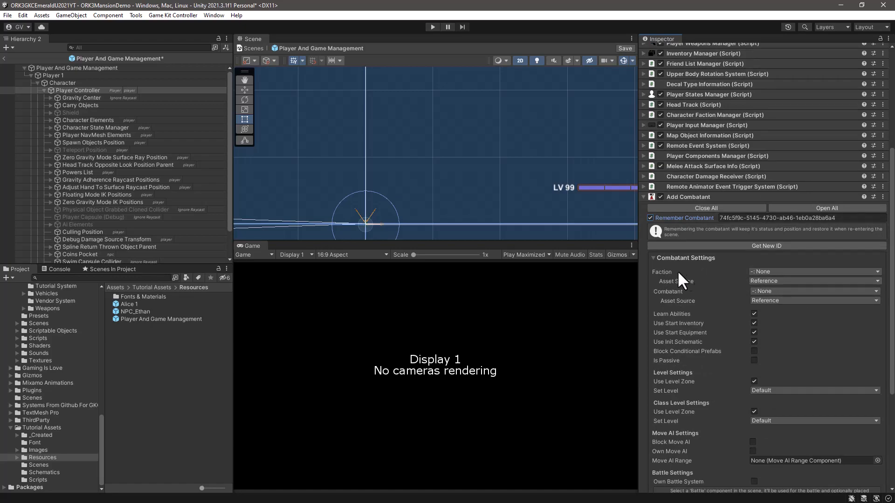
left_click(801, 270)
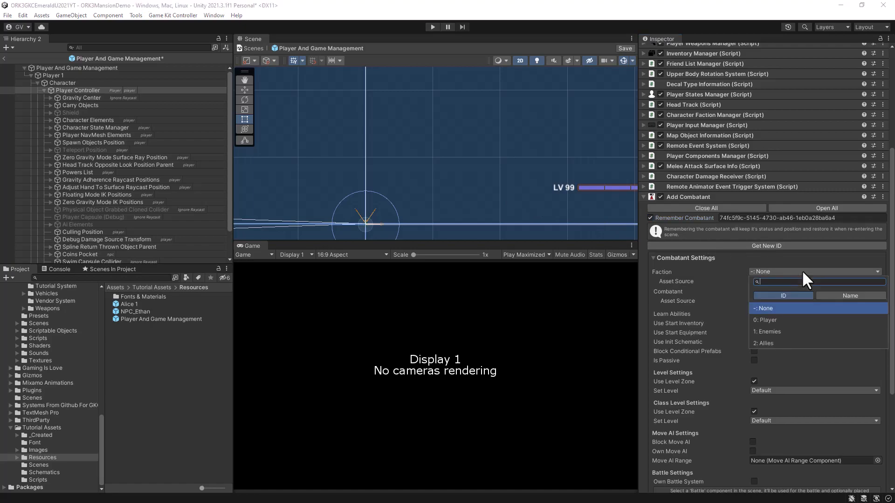
left_click(775, 323)
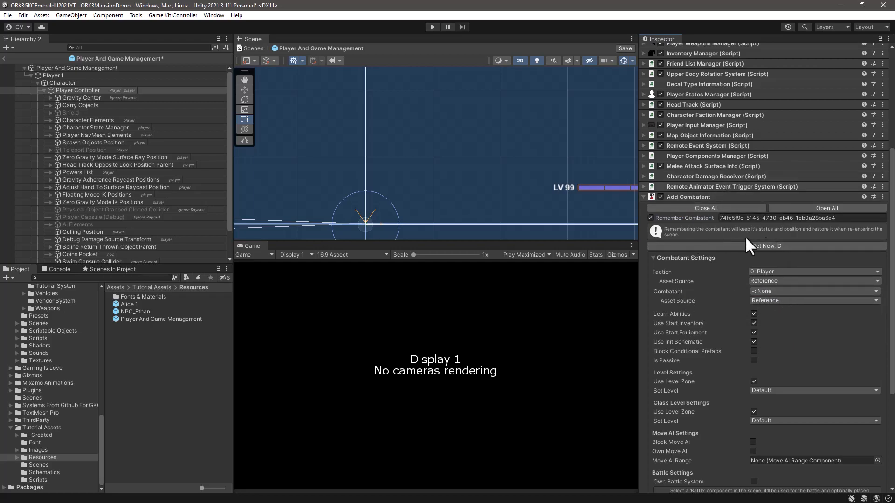
left_click(791, 290)
left_click(772, 340)
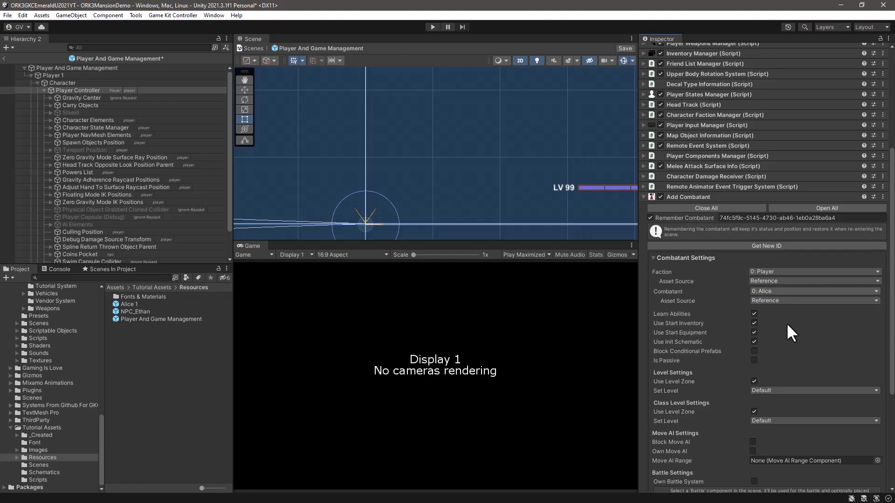
scroll(789, 320, "down", 3)
scroll(769, 352, "down", 3)
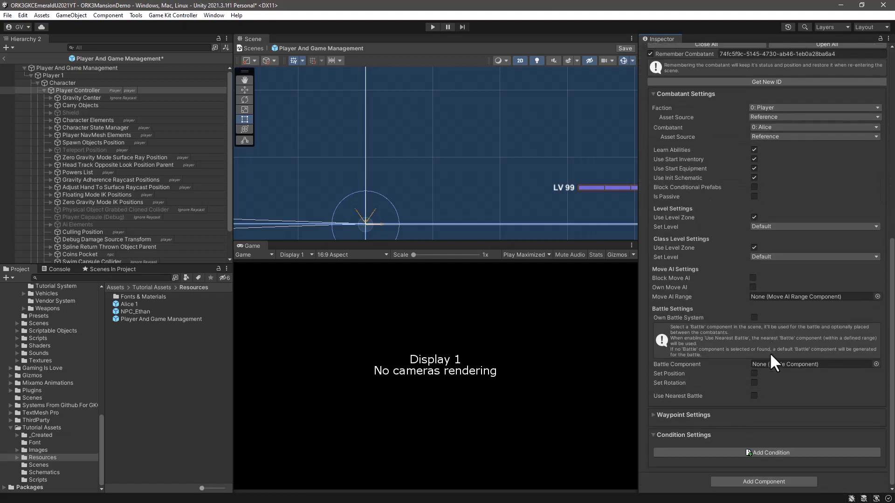
scroll(769, 353, "up", 5)
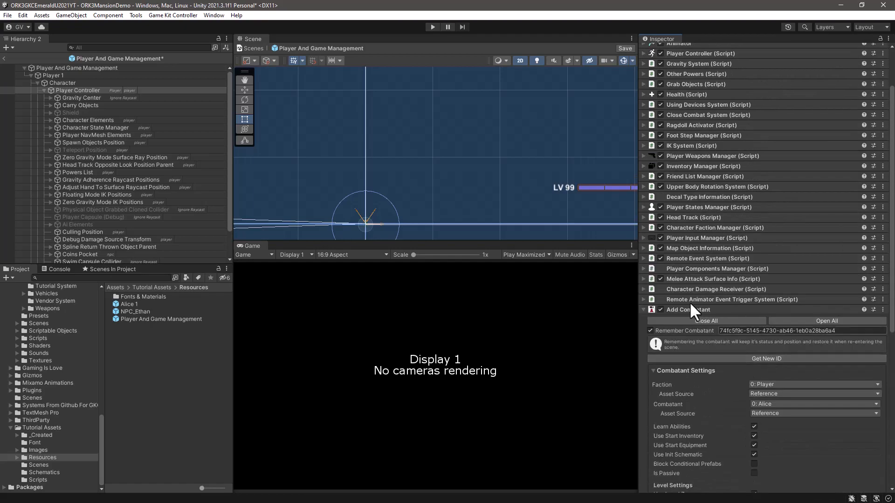
left_click(642, 309)
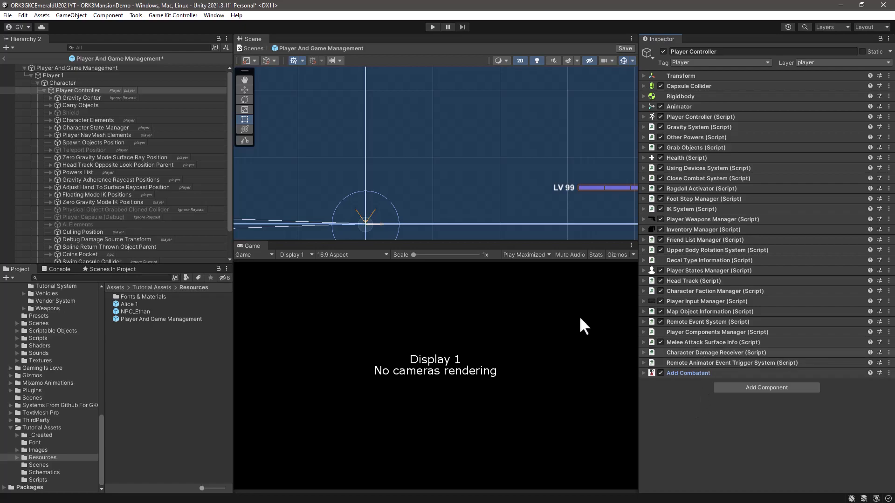
- Open the Makinom editor and bring up the settings of the Alice combatant
scroll(134, 188, "down", 2)
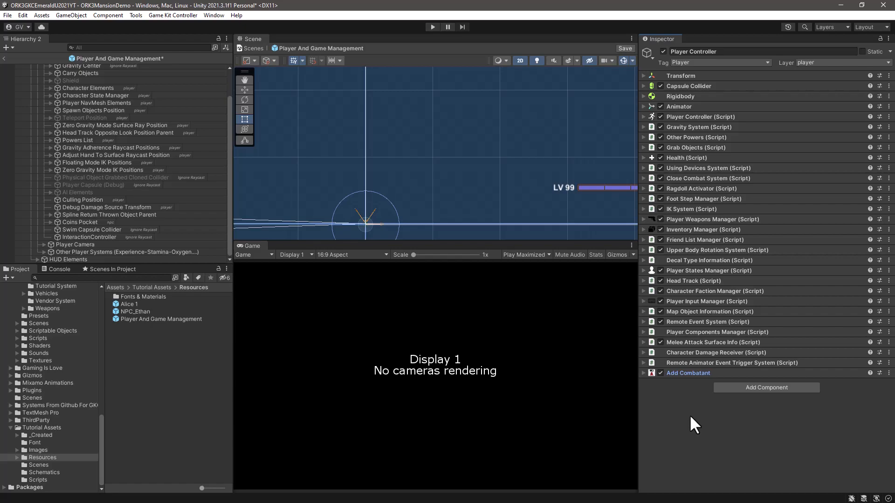
left_click(208, 16)
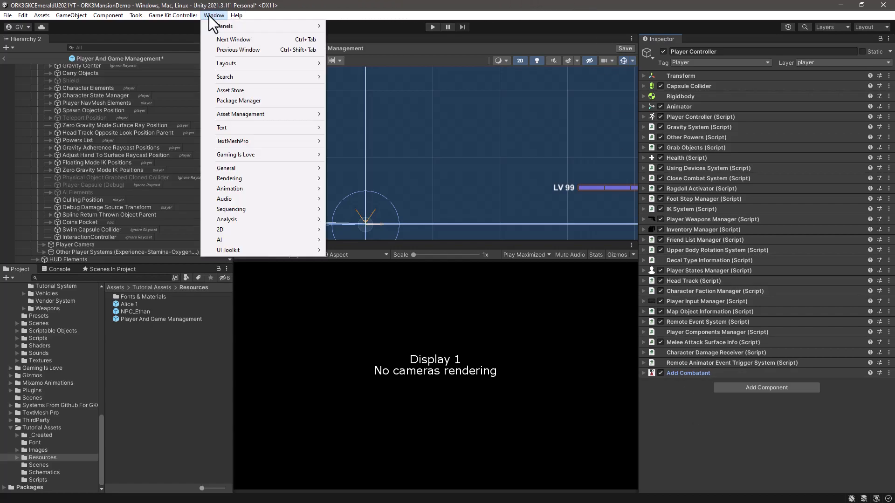
mouse_move(233, 155)
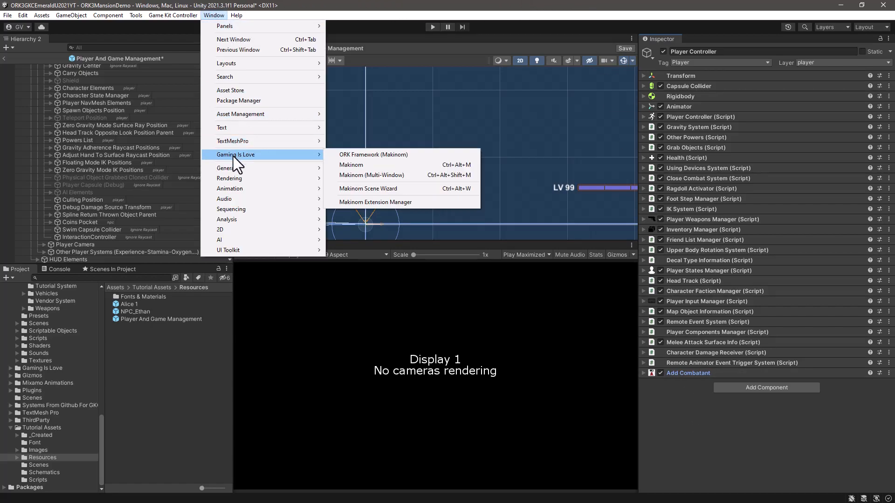
left_click(375, 165)
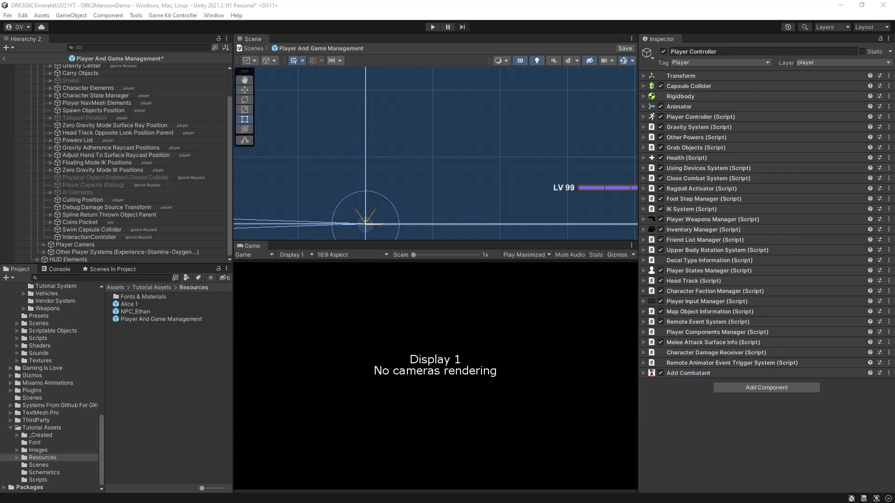
left_click_drag(0, 89, 630, 30)
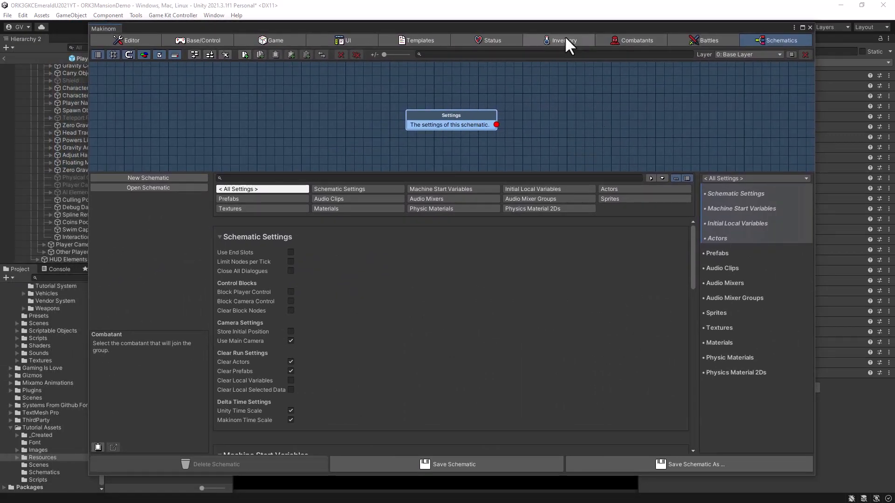
left_click(636, 41)
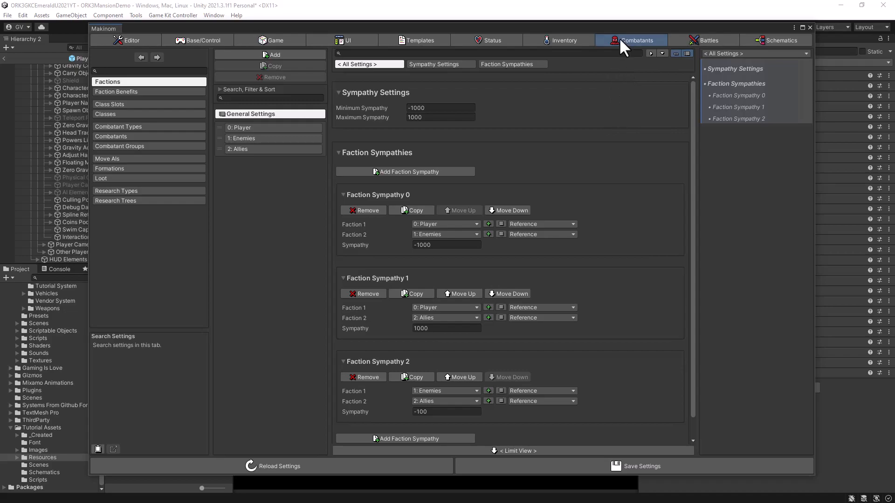
left_click(119, 135)
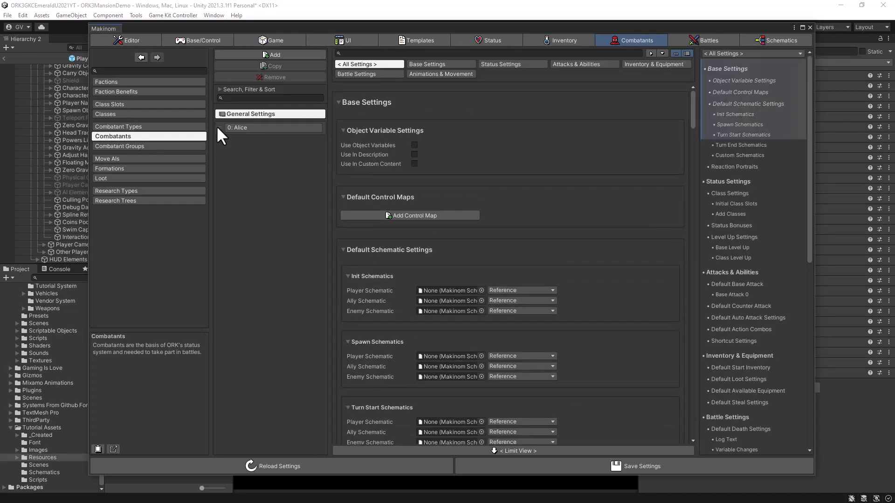
left_click(217, 127)
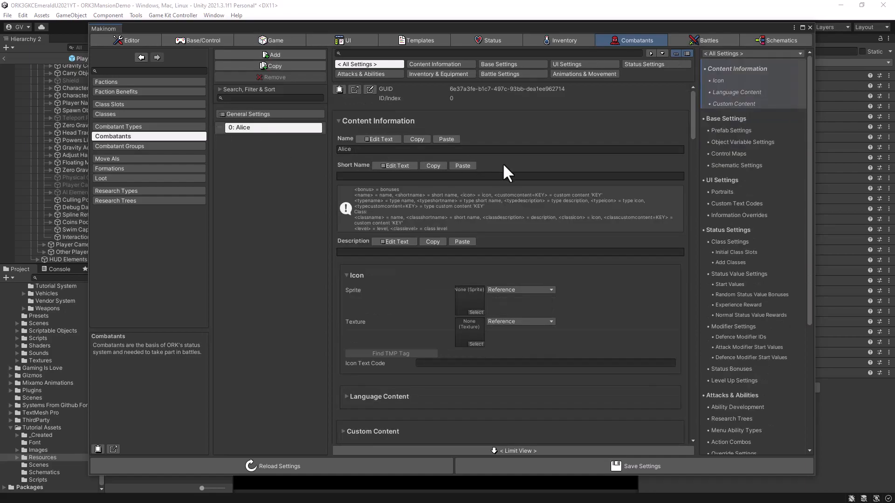
- Clear the prefab reference in Alice's Base Settings, then save the Makinom settings and close the editor
left_click_drag(437, 27, 474, 21)
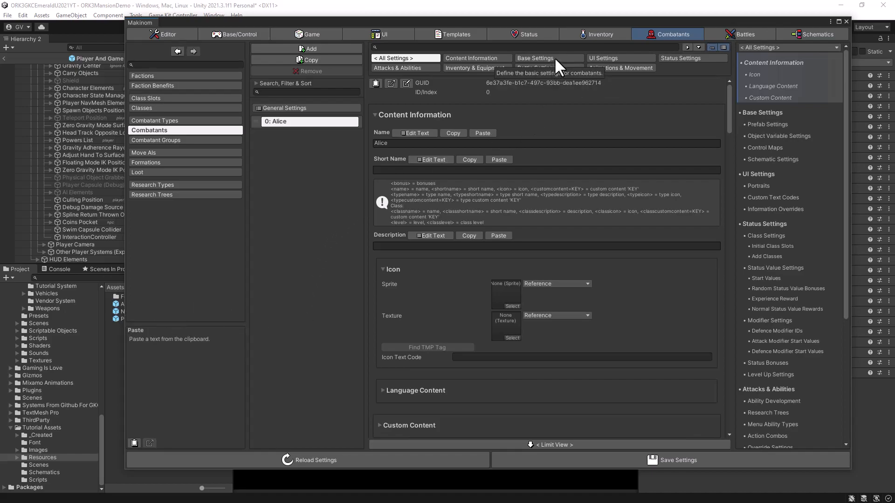
left_click(536, 58)
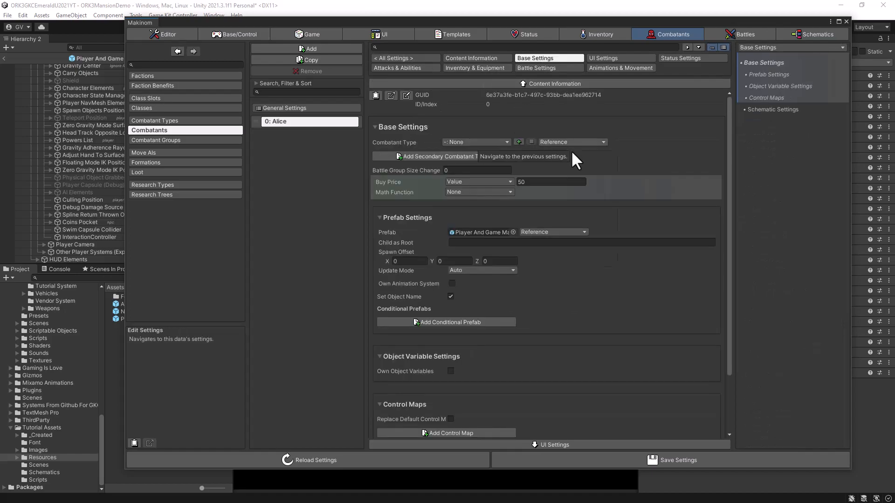
left_click(472, 231)
key("Delete")
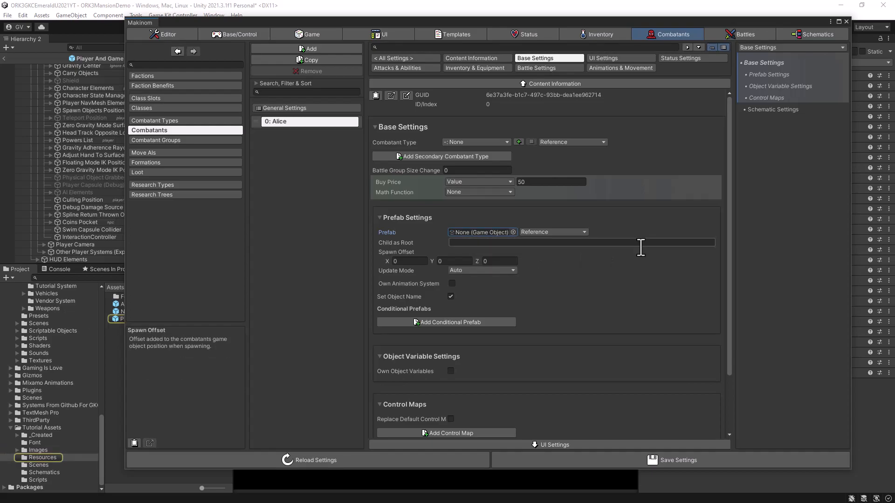
left_click(598, 461)
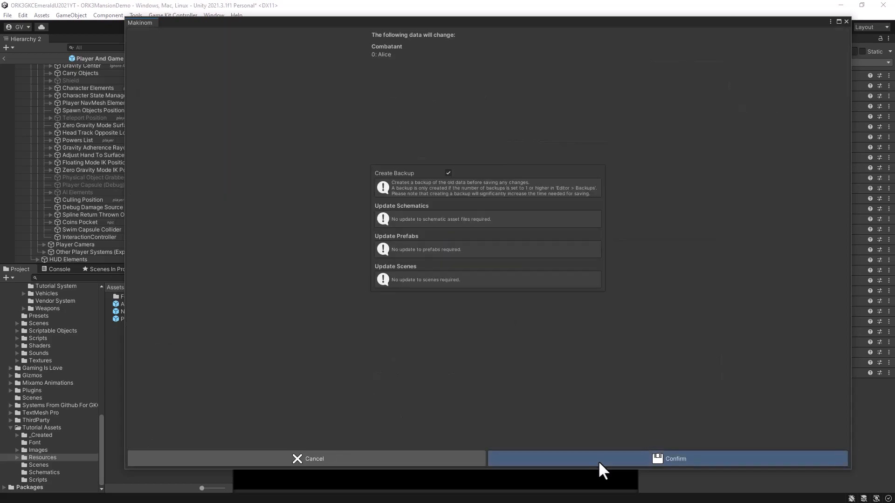
left_click(599, 460)
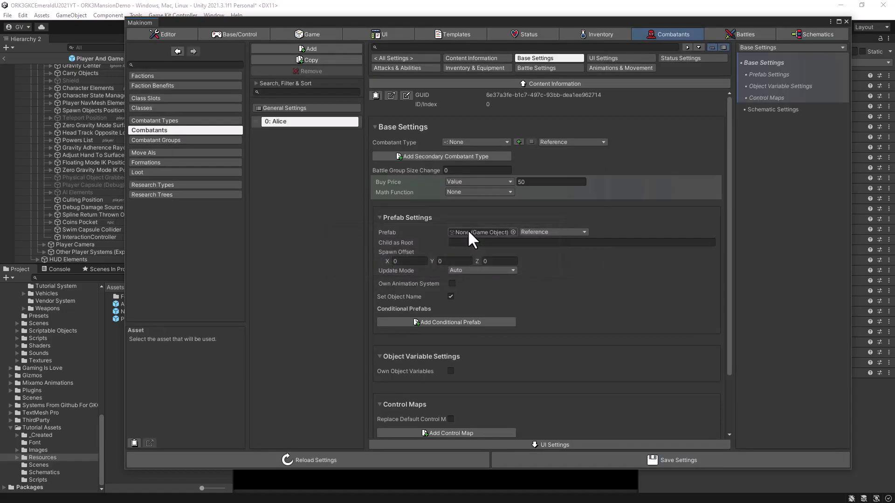
left_click(845, 22)
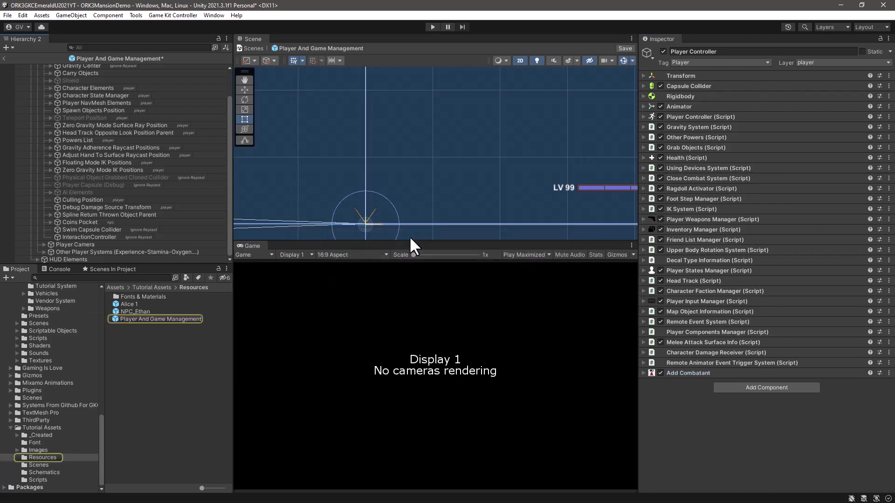
- Exit Prefab Mode for Player And Game Management and save the prefab changes
left_click(6, 49)
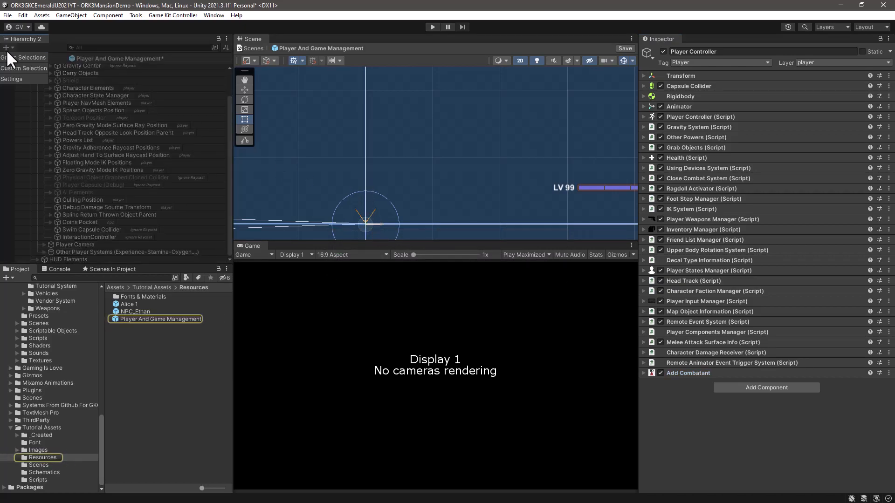
left_click(59, 107)
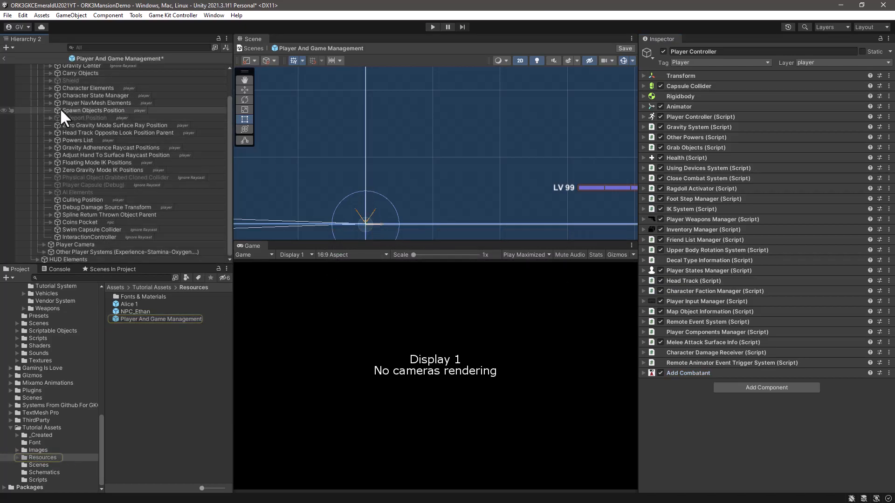
left_click(3, 57)
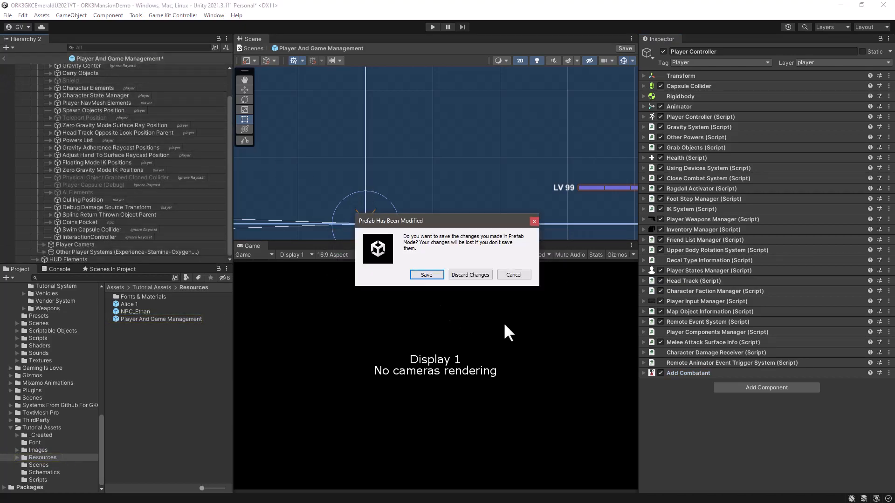
left_click(426, 275)
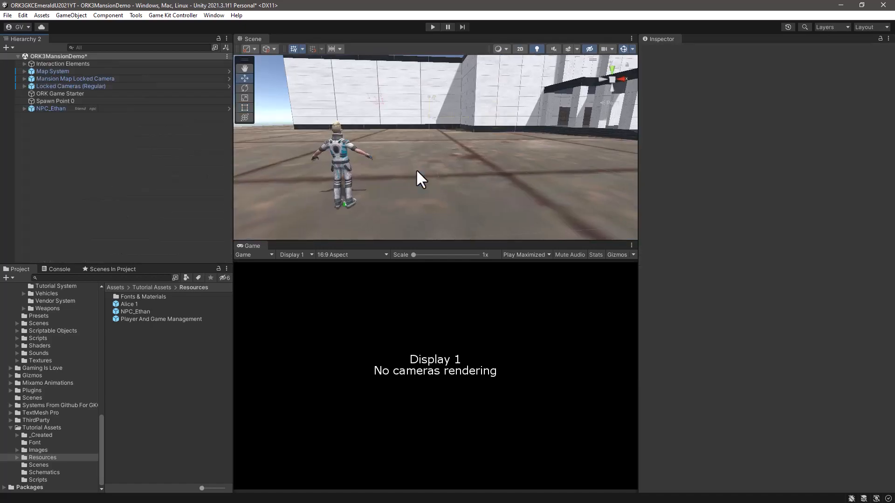
- Delete Spawn Point 0 from the scene and clear the Start Schematic Asset of the ORK Game Starter
left_click(47, 101)
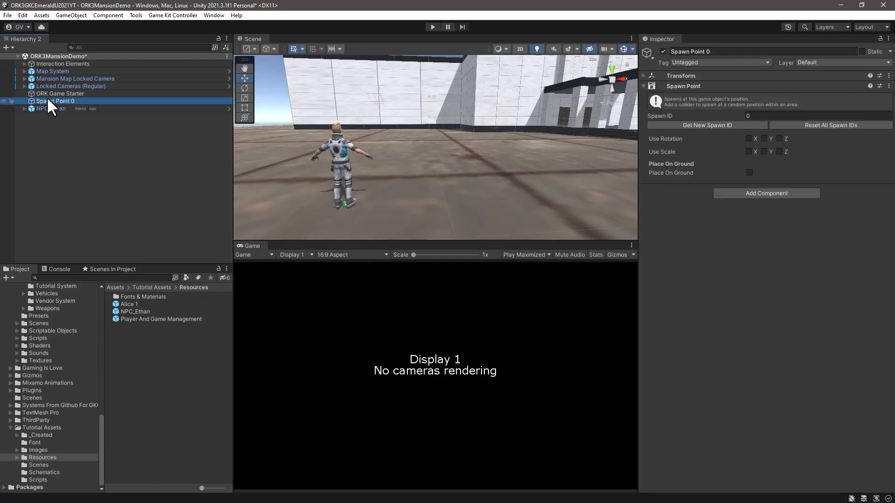
key("Delete")
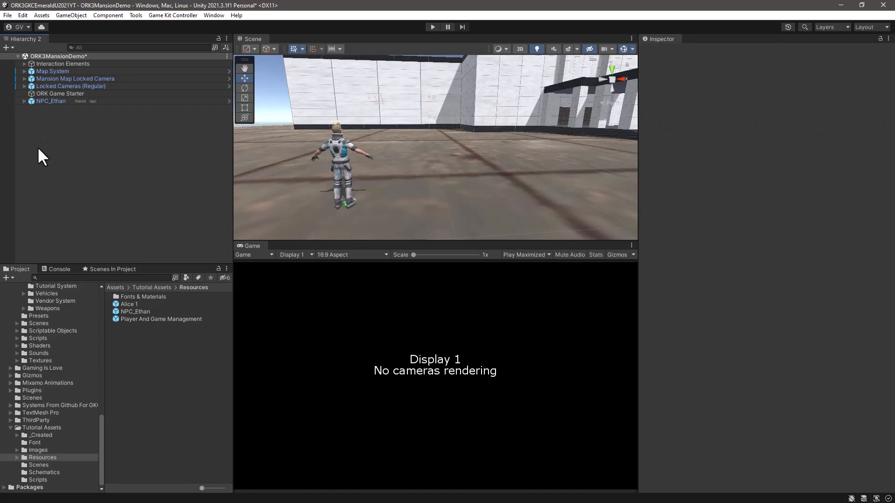
left_click(50, 94)
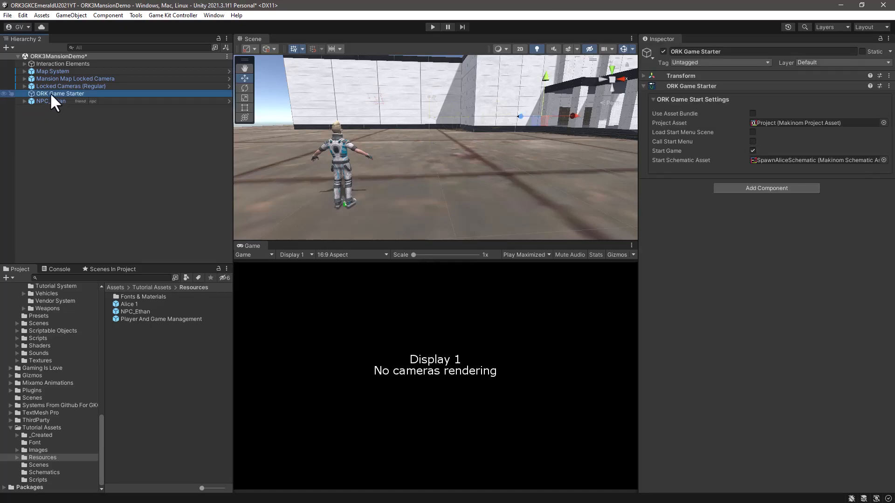
left_click(788, 160)
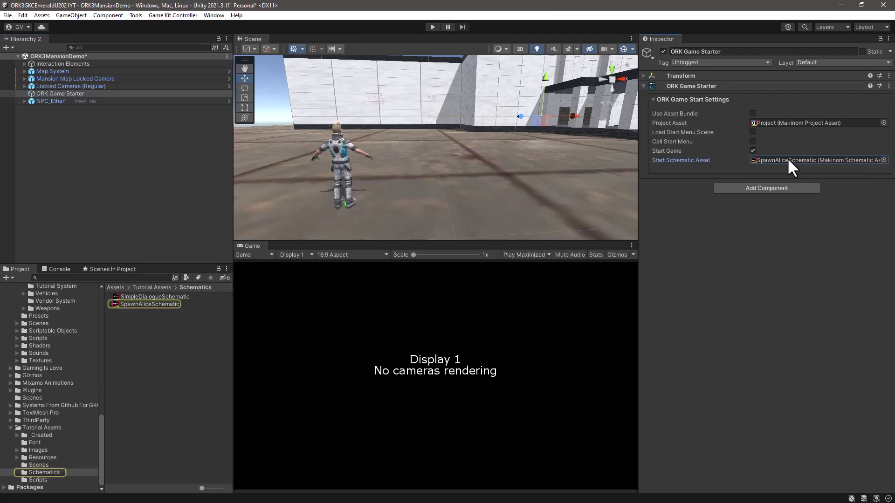
key("Delete")
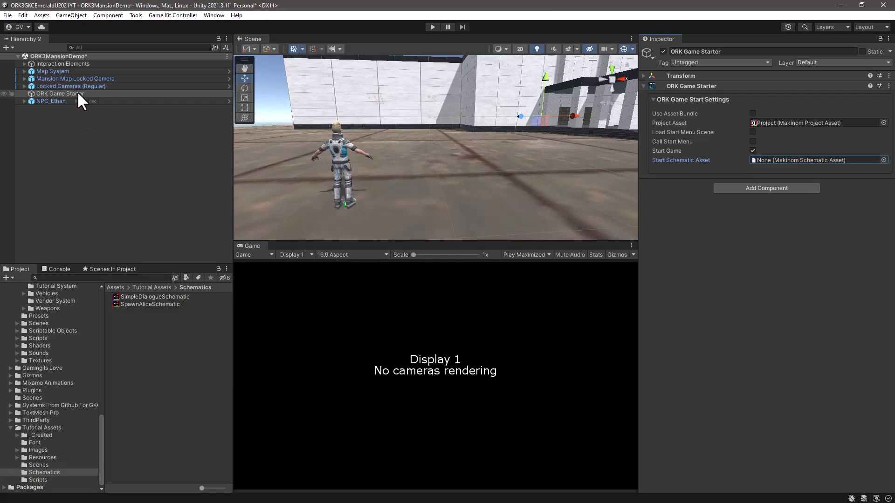
- Add the Player And Game Management prefab from Tutorial Assets/Resources to the ORK3MansionDemo scene
left_click_drag(152, 264, 152, 211)
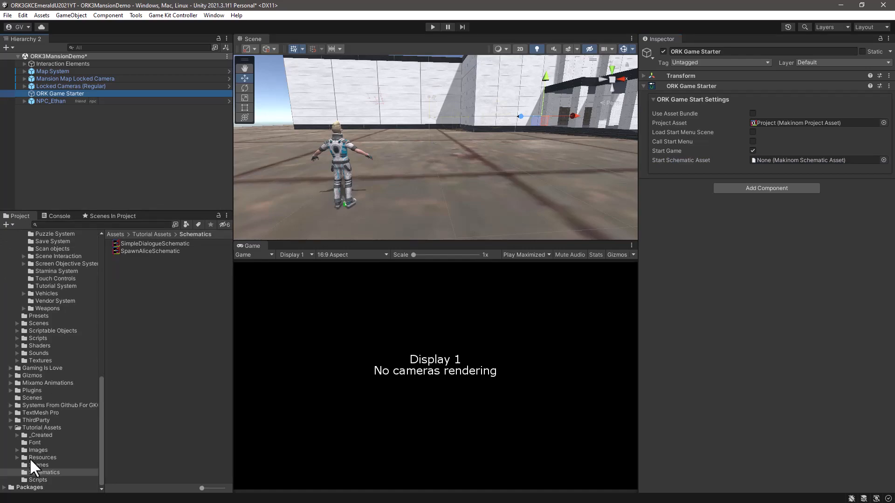
left_click(31, 457)
left_click(138, 265)
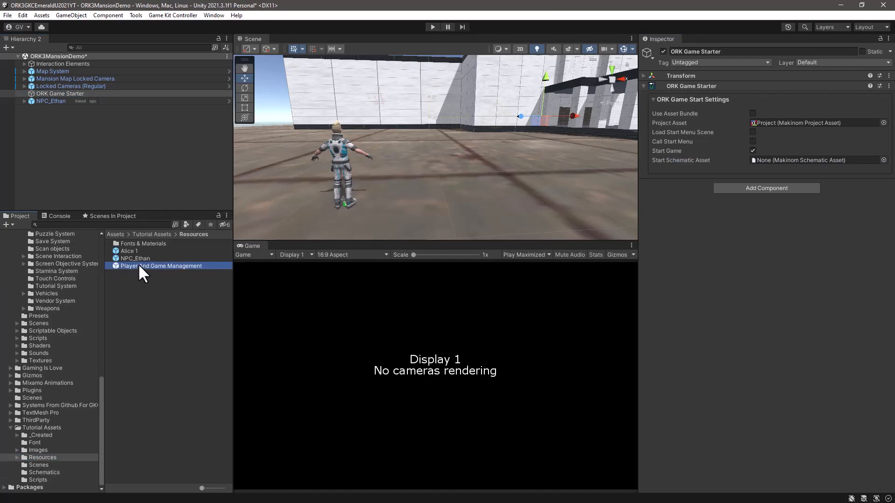
left_click_drag(133, 263, 105, 122)
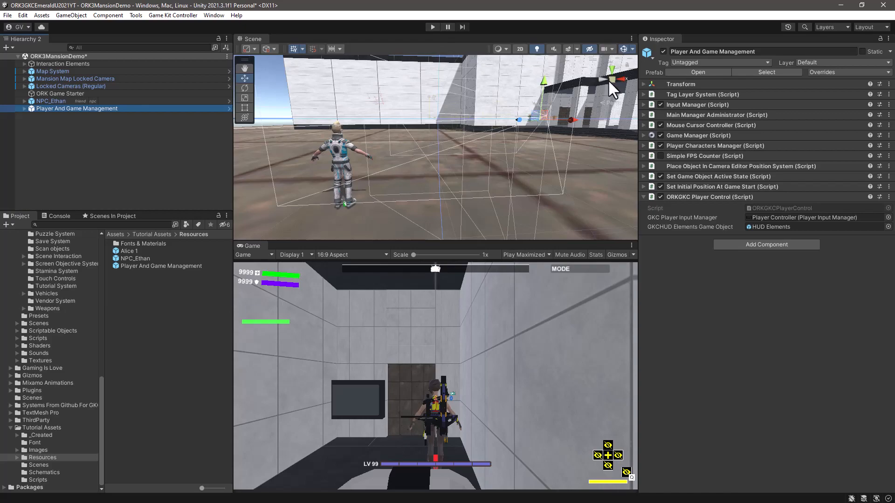
- Select the Player Controller under Player 1's Character object and frame it in a top-down scene view
left_click(612, 68)
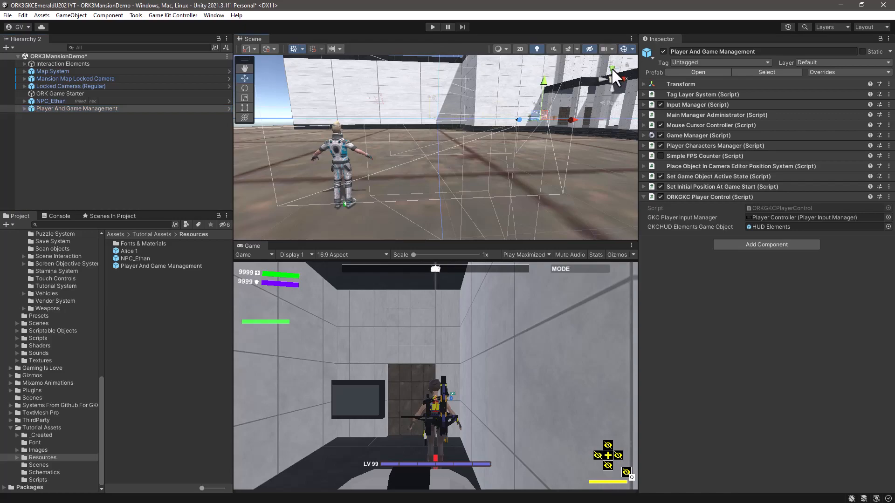
scroll(521, 110, "down", 6)
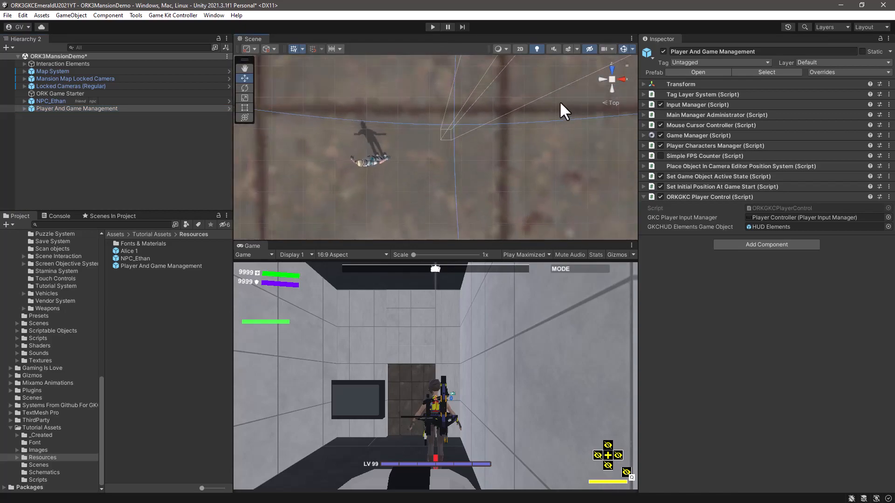
left_click(23, 108)
left_click(31, 116)
left_click(36, 123)
left_click(87, 131)
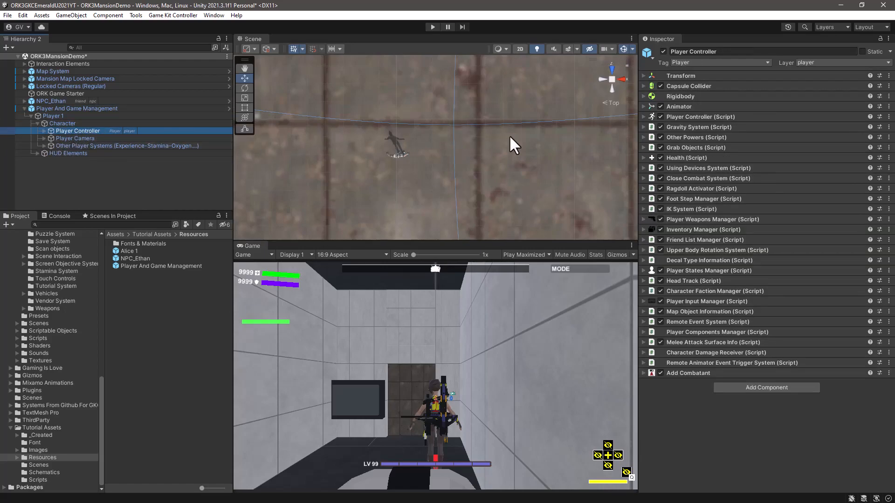
key("f")
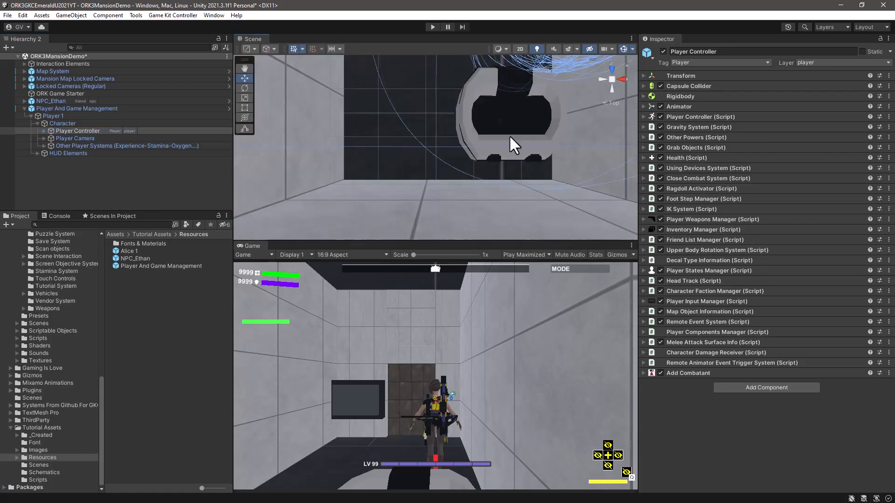
scroll(509, 137, "down", 10)
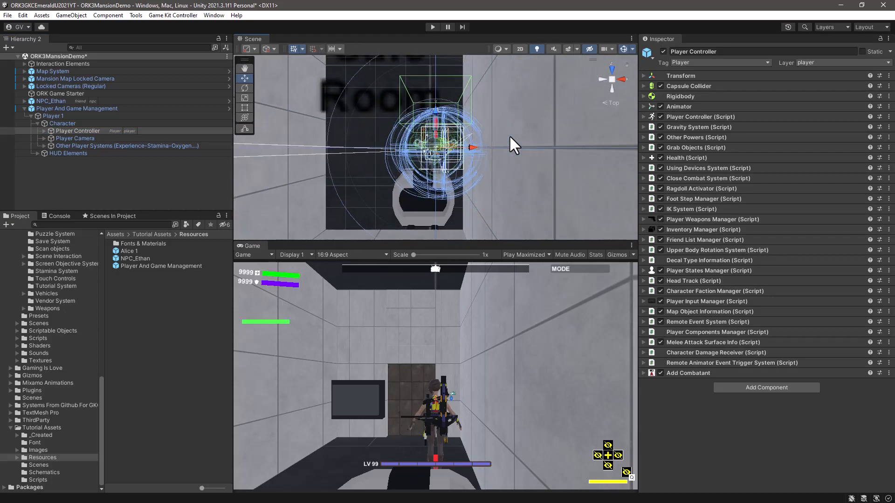
scroll(509, 135, "up", 5)
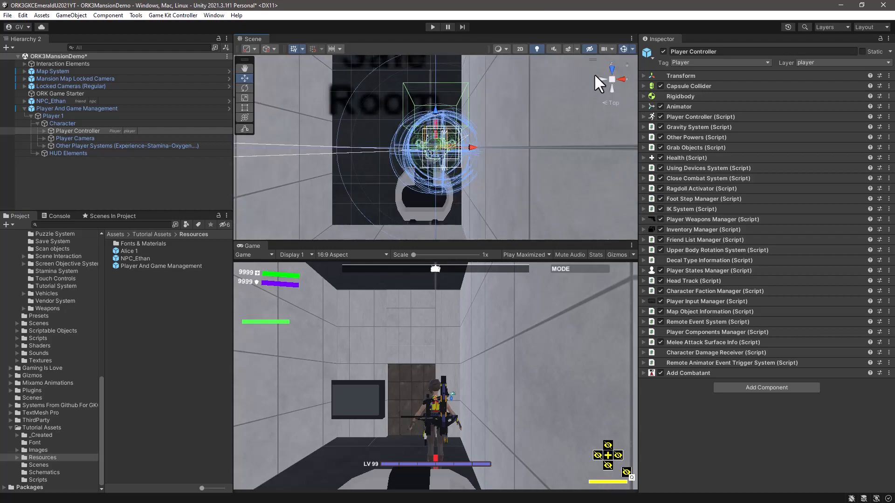
- Adjust the scene's 3D icon size and move the Player Controller onto the ground in front of the mansion's entrance
left_click(632, 50)
mouse_move(711, 61)
left_mouse_down()
mouse_move(701, 60)
mouse_move(711, 60)
left_mouse_up()
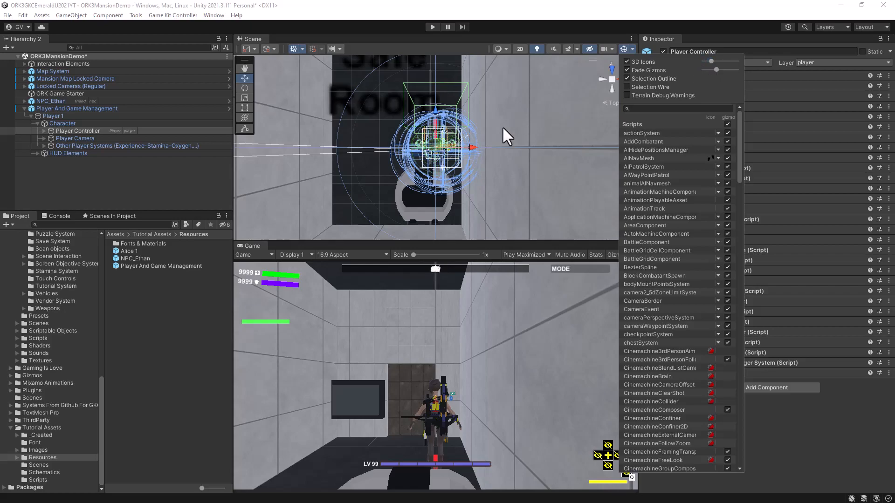
scroll(507, 122, "down", 2)
scroll(504, 127, "down", 4)
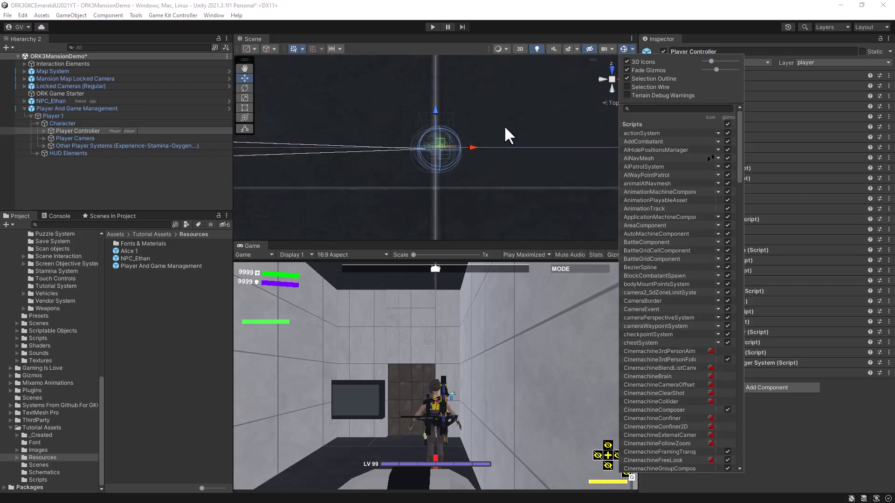
scroll(499, 125, "up", 5)
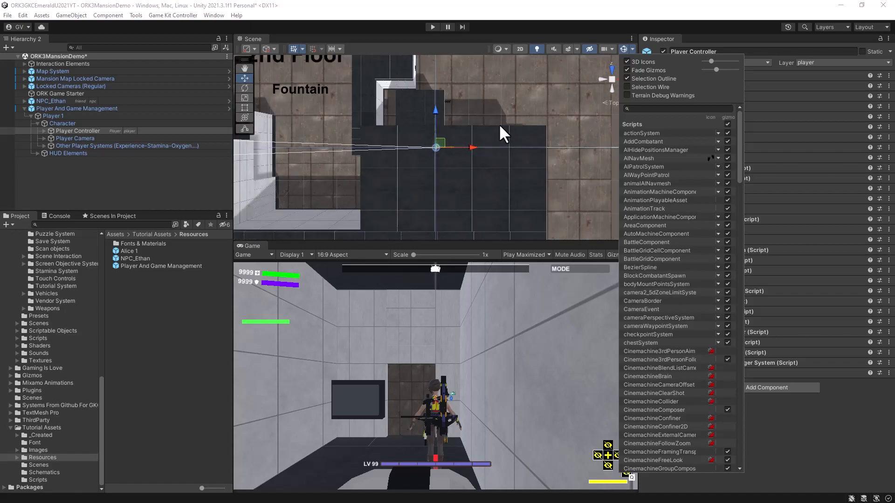
scroll(498, 124, "down", 3)
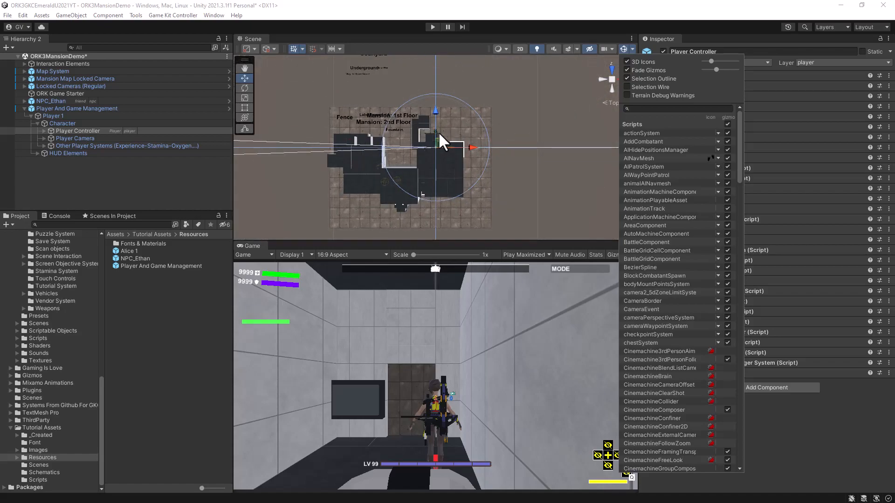
left_click_drag(432, 110, 421, 186)
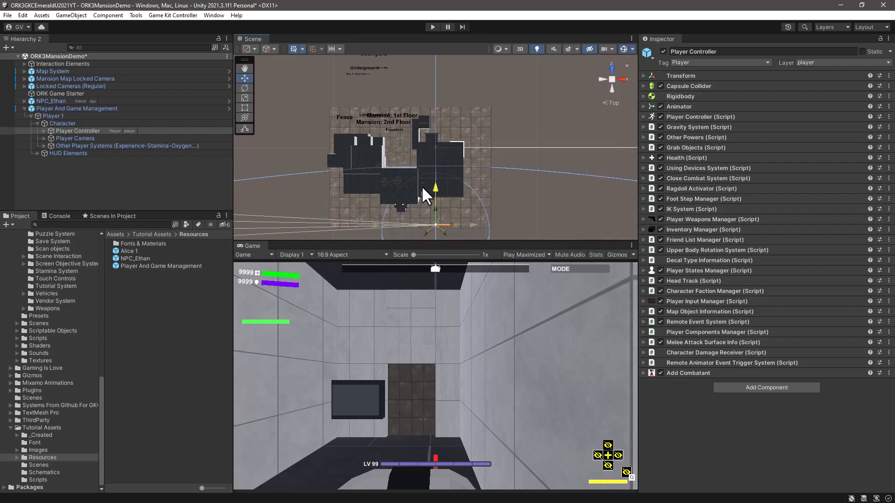
left_click_drag(474, 220, 434, 225)
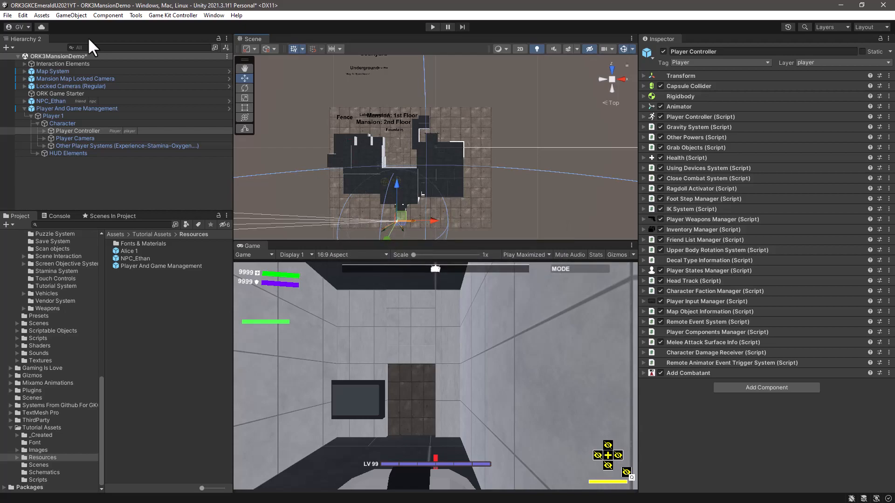
- Run the scene, pausing it to switch the Game view to Play Focused before resuming play
left_click(432, 27)
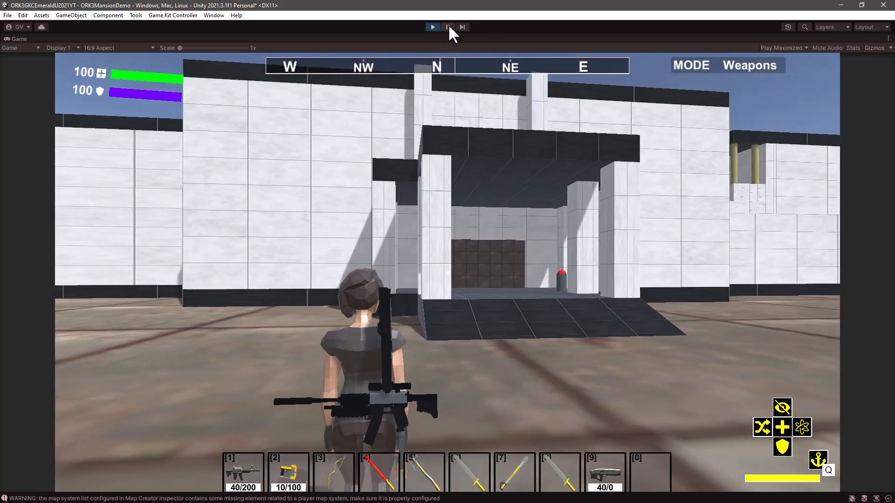
left_click(447, 27)
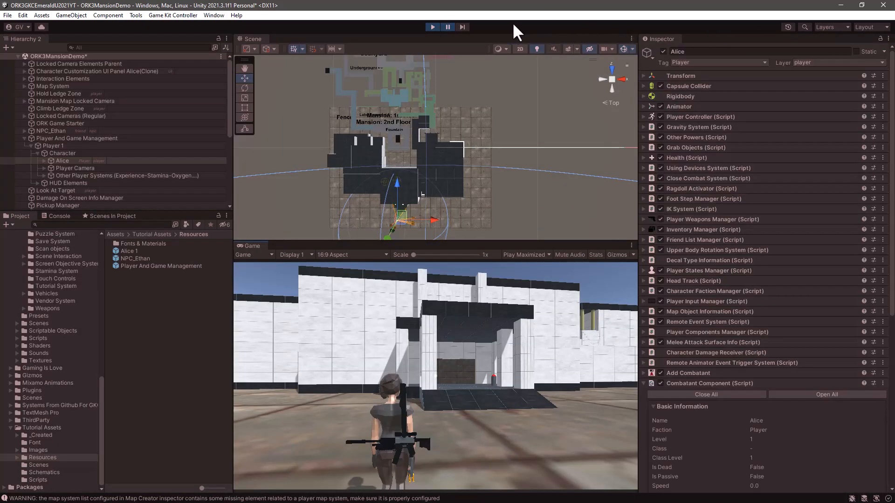
left_click(543, 254)
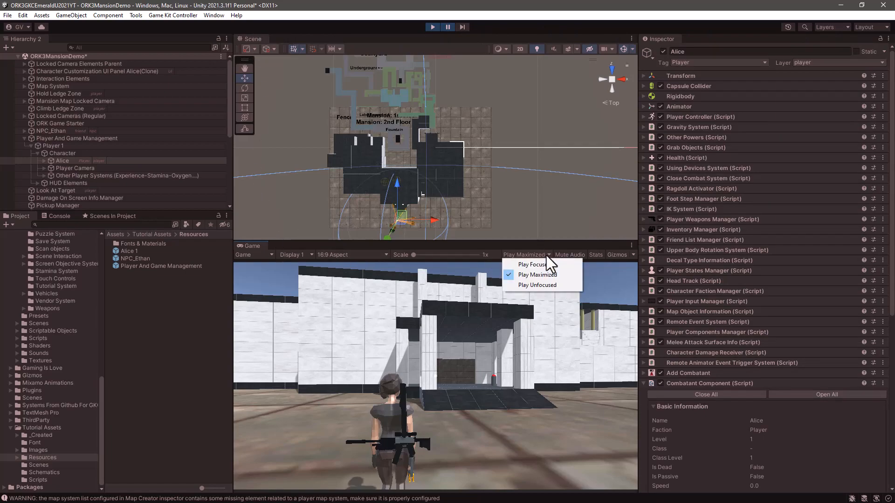
left_click(543, 264)
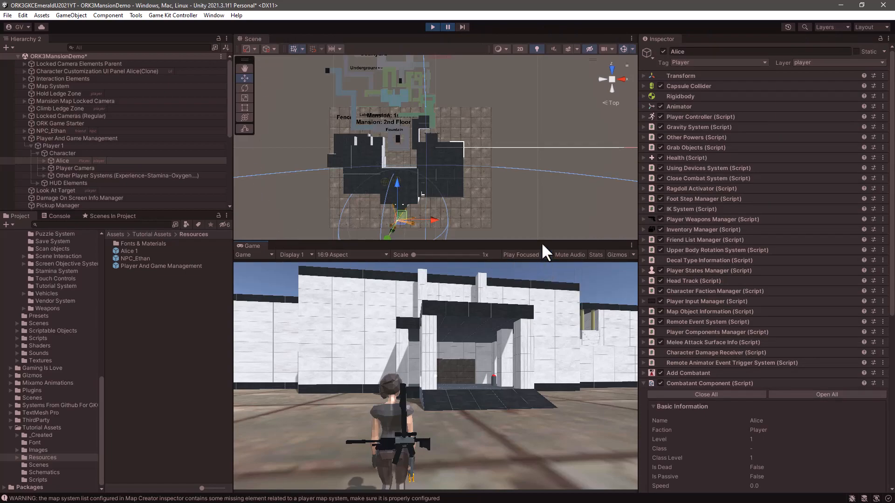
left_click(447, 27)
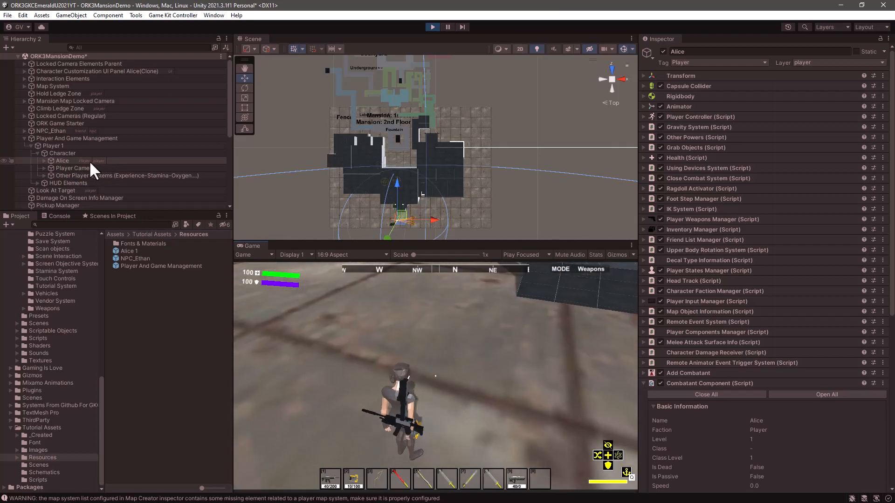
- Examine Alice's Combatant Component during play, and walk her up to the Dummy Character before stopping the game
scroll(792, 213, "down", 1)
scroll(792, 213, "down", 3)
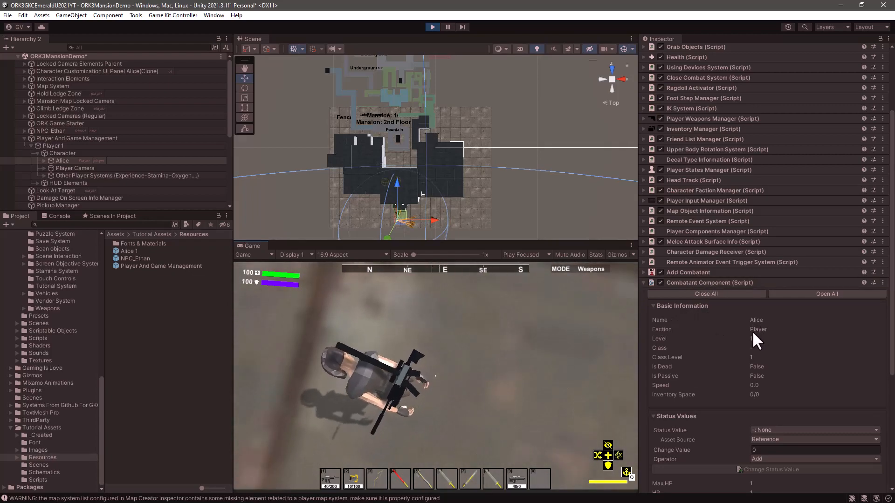
scroll(791, 335, "down", 5)
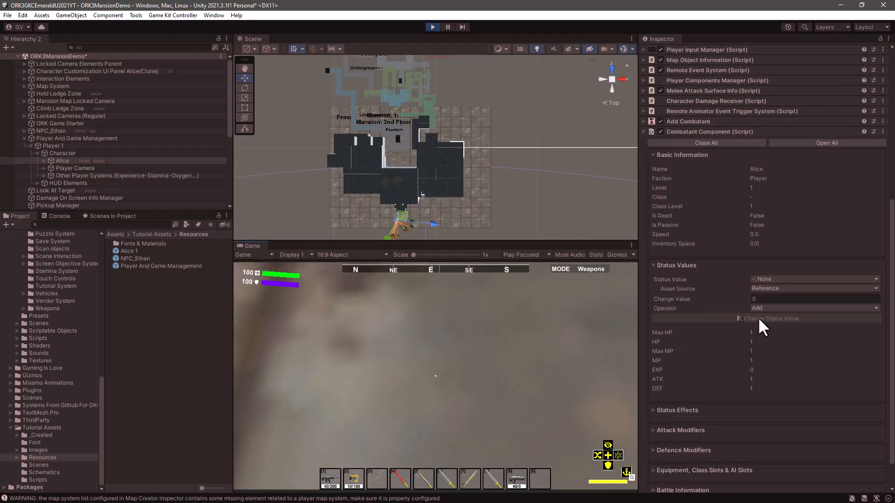
scroll(743, 254, "up", 4)
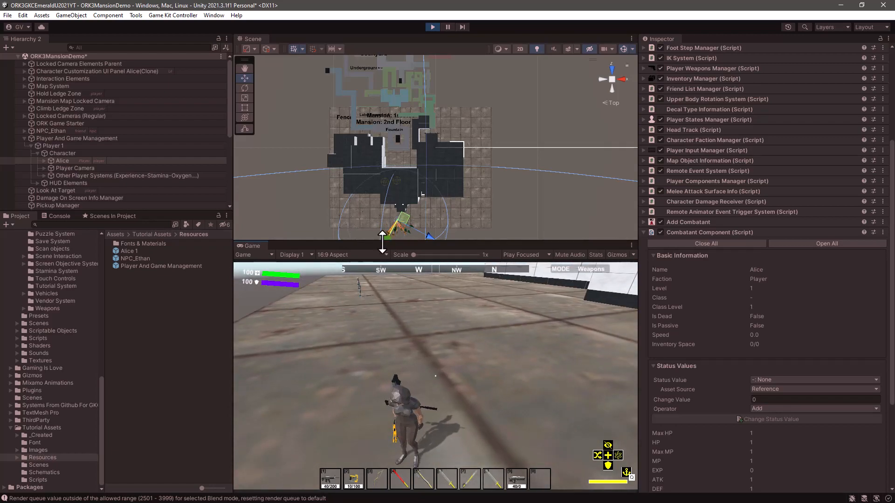
key("w")
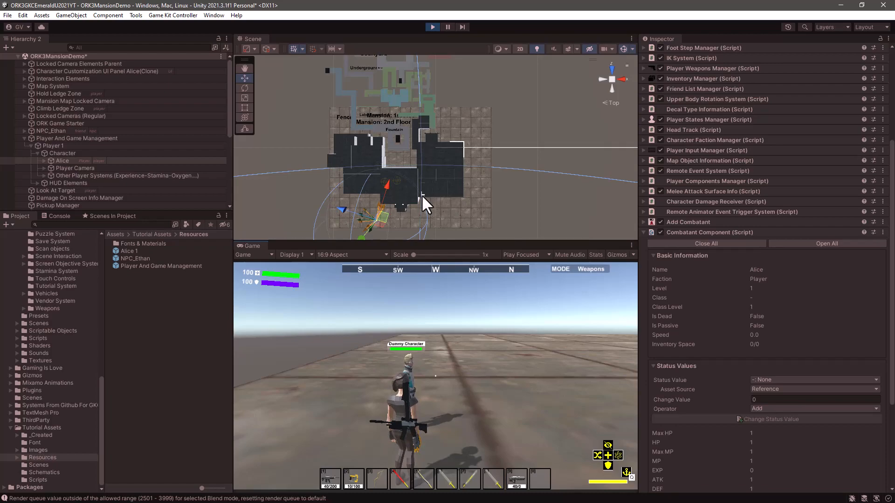
key("ctrl+p")
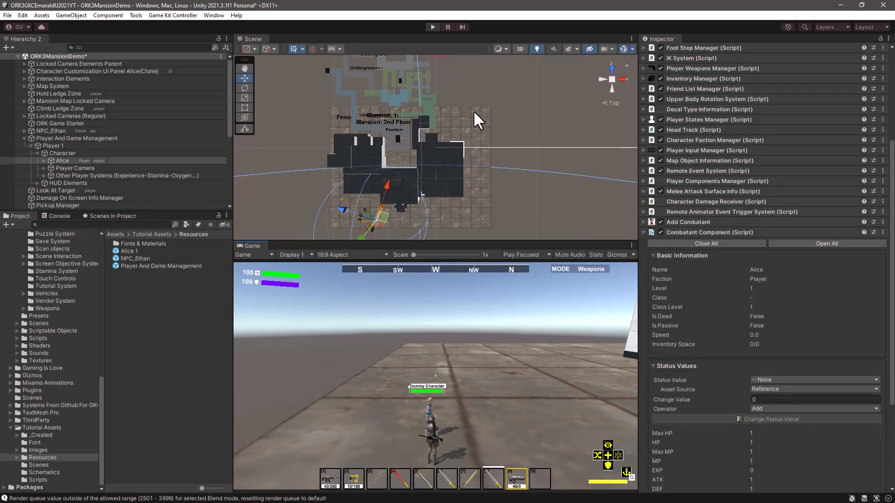
- Disable Set Object Name in Alice's combatant Base Settings, then save the Makinom settings with a backup and close the editor
left_click(214, 14)
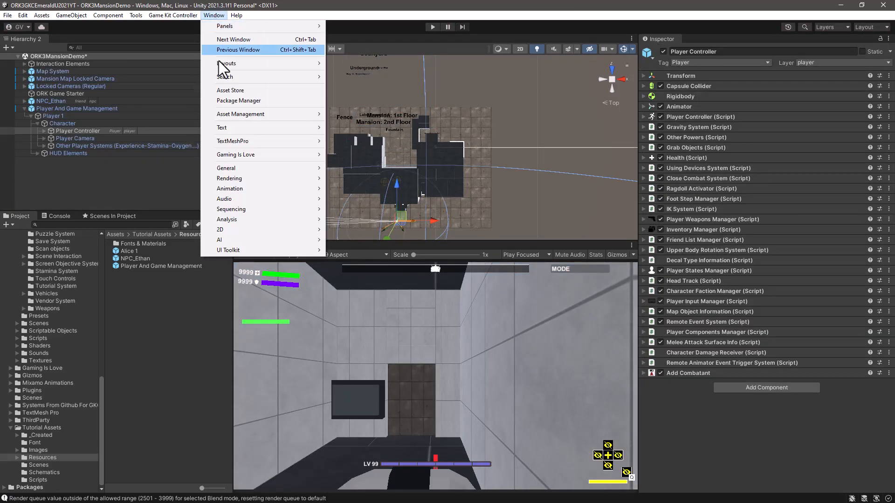
mouse_move(220, 154)
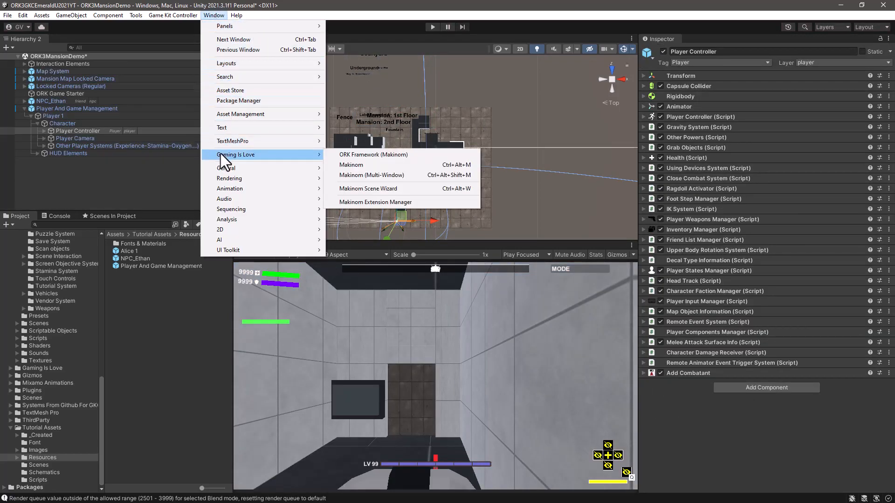
left_click(353, 164)
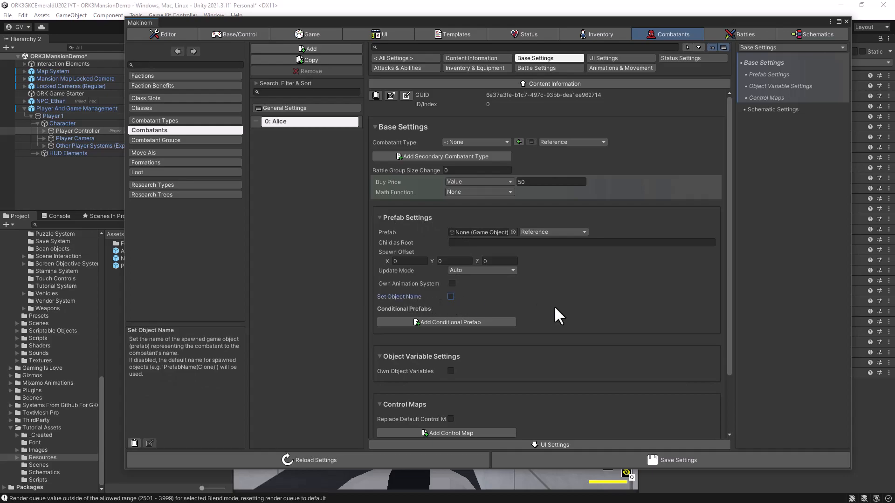
left_click(548, 457)
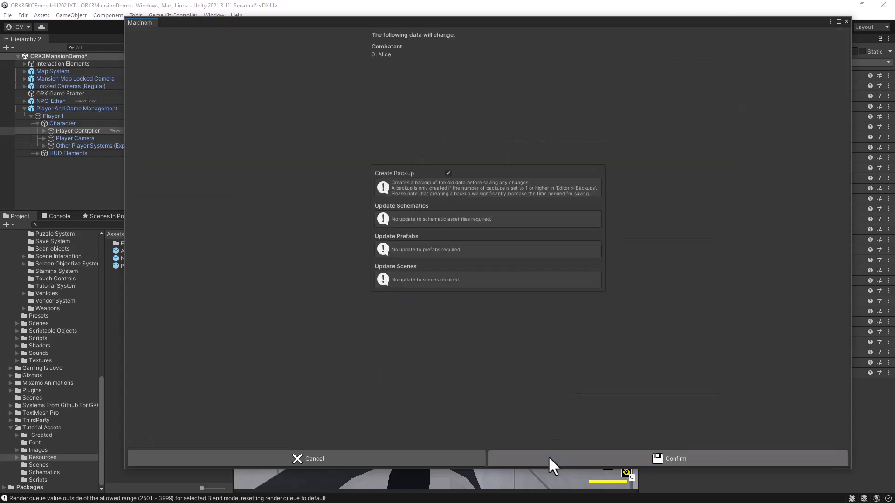
left_click(548, 457)
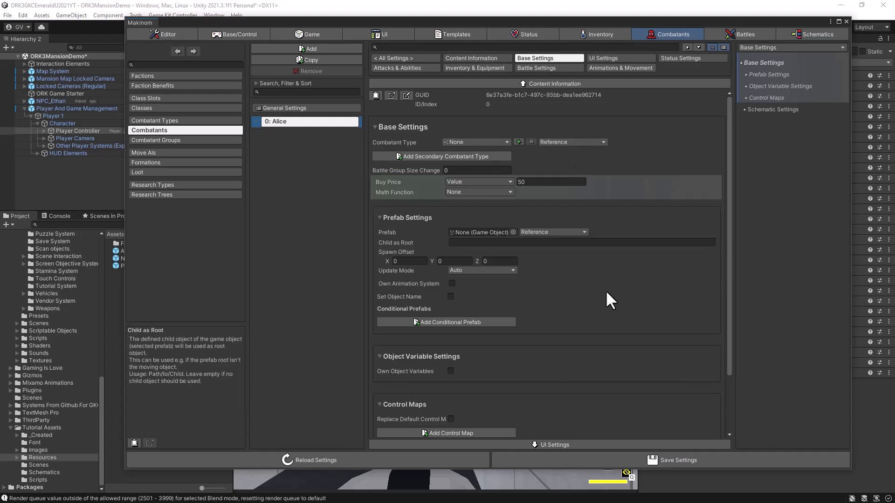
left_click(846, 21)
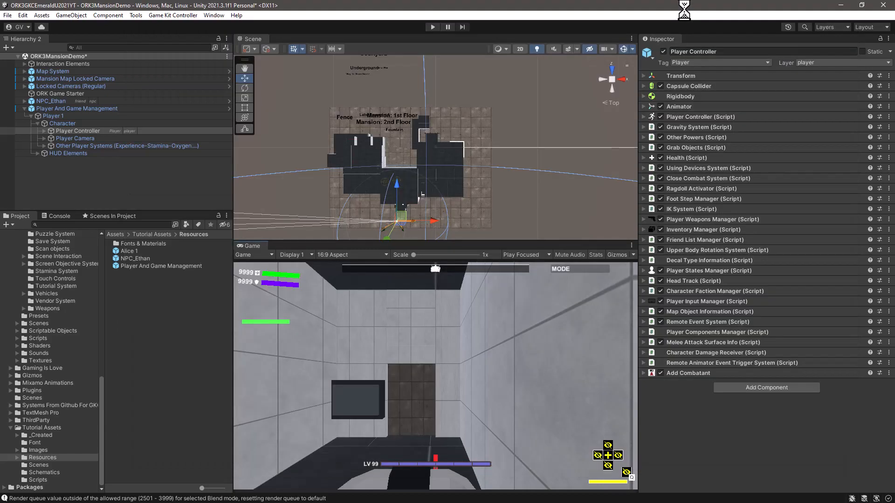
- Open SpawnAliceSchematic from Tutorial Assets/Schematics and display the settings of its Join Group node
left_click_drag(509, 242, 514, 219)
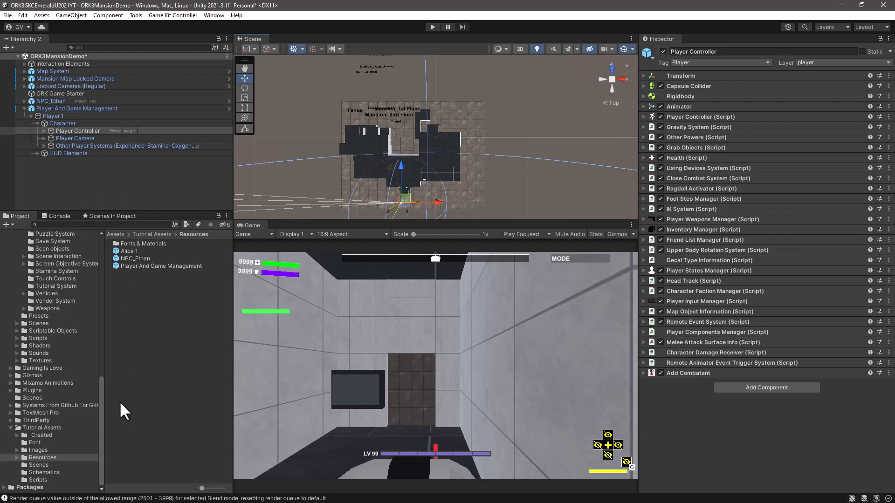
left_click(54, 466)
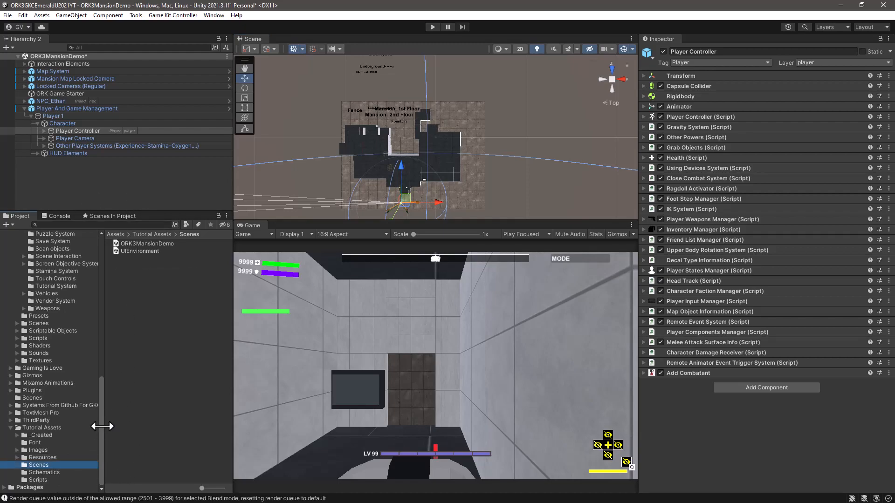
left_click(47, 472)
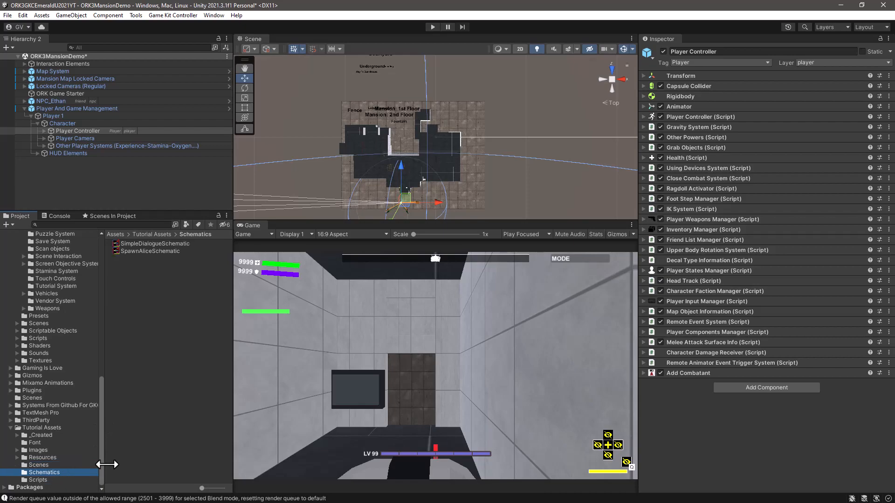
double_click(135, 251)
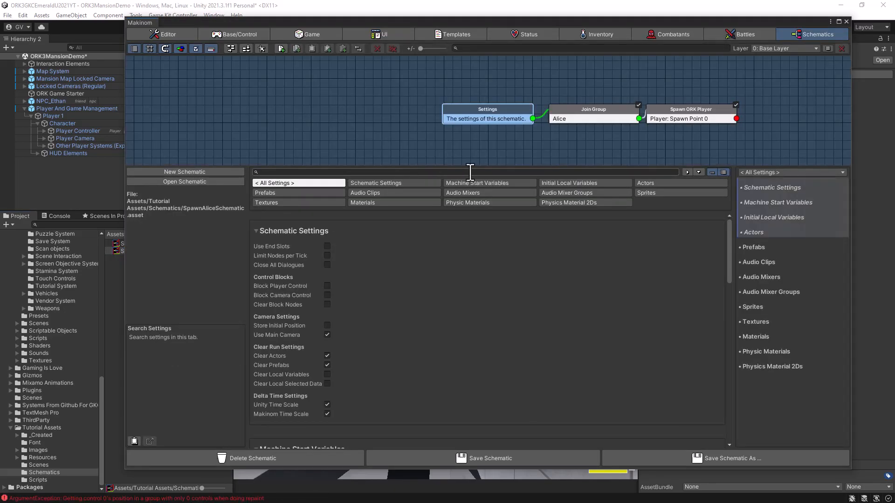
middle_click_drag(608, 144, 468, 136)
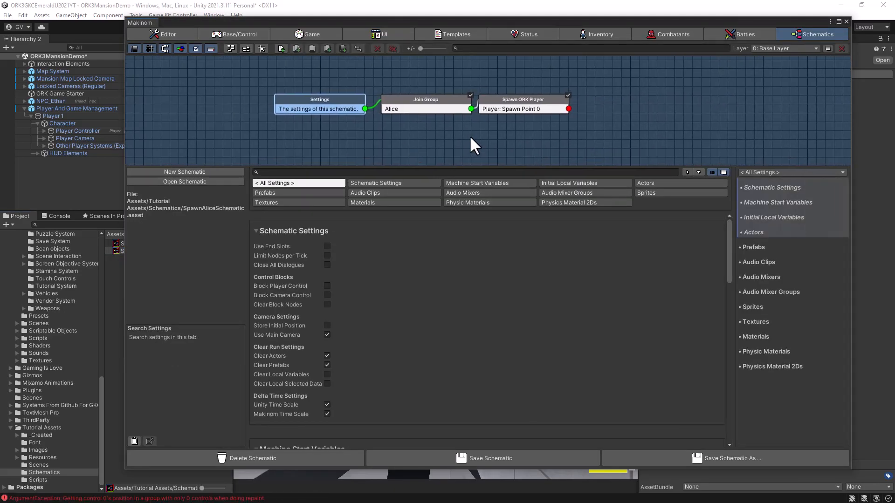
left_click(405, 103)
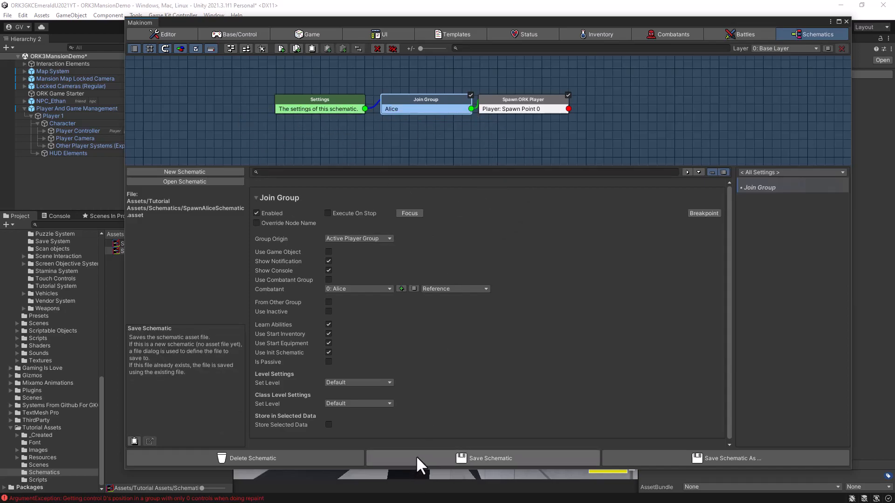
- Save a copy of the schematic as JoinActiveGroupSchematic in the Tutorial Assets/Schematics folder
left_click(678, 456)
left_click_drag(255, 27, 419, 39)
double_click(362, 197)
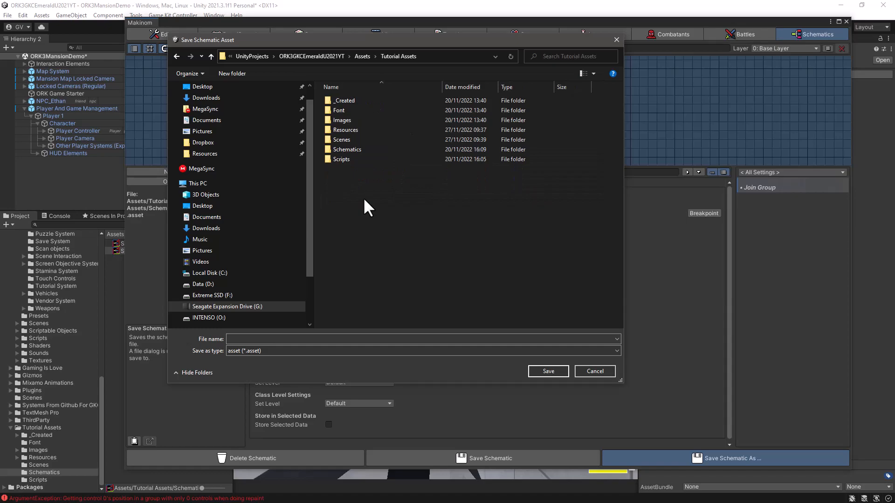
left_click(347, 149)
double_click(347, 149)
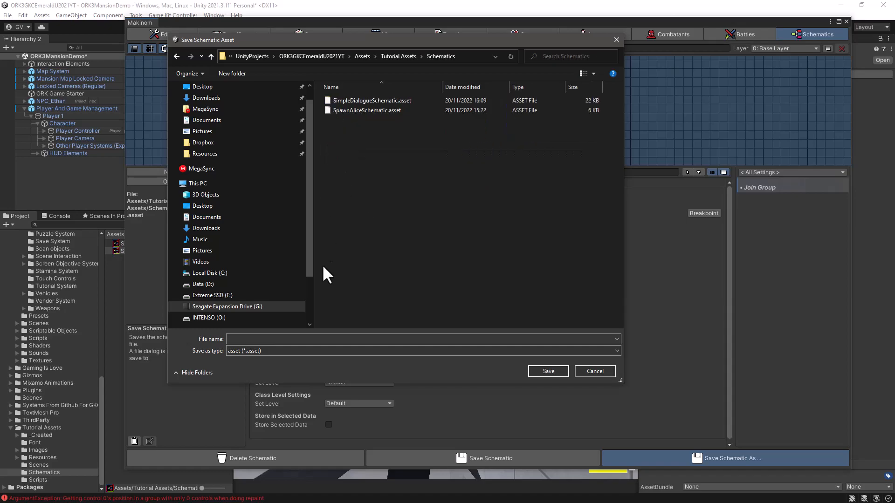
left_click(313, 339)
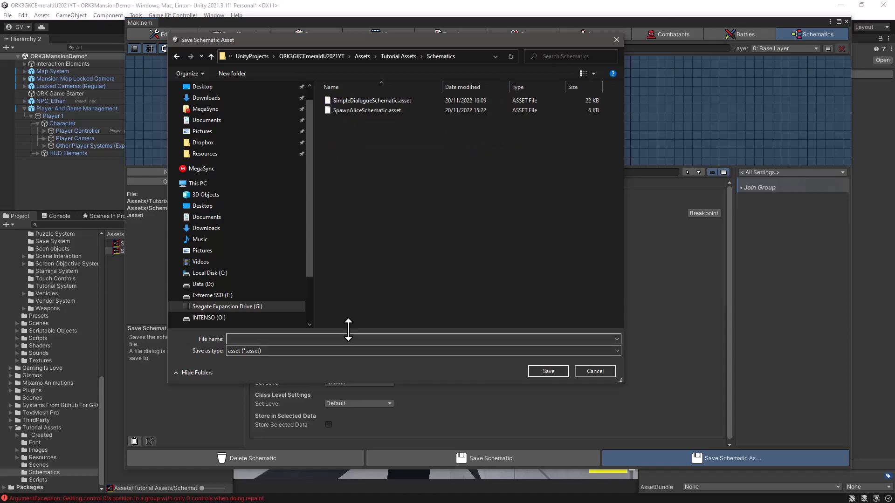
type("Joi")
type("roupSchematic")
left_click(538, 371)
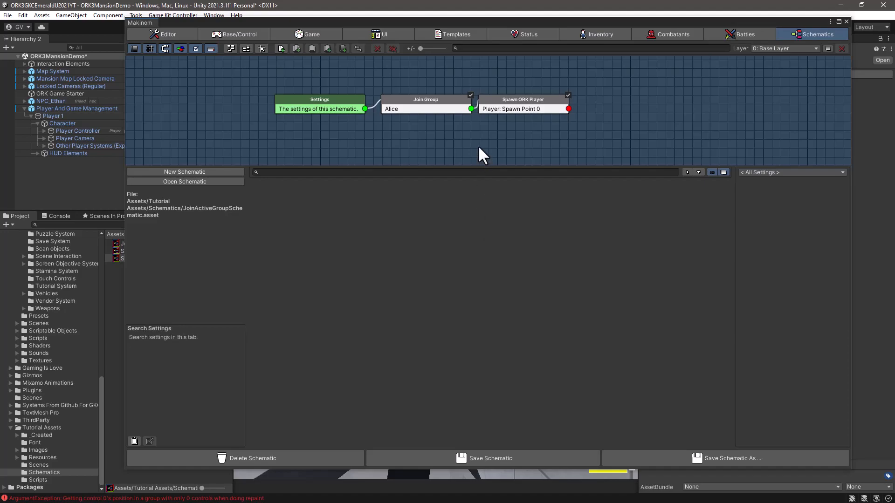
- Delete the Spawn ORK Player node and move the Join Group node farther from the Settings node
left_click(528, 100)
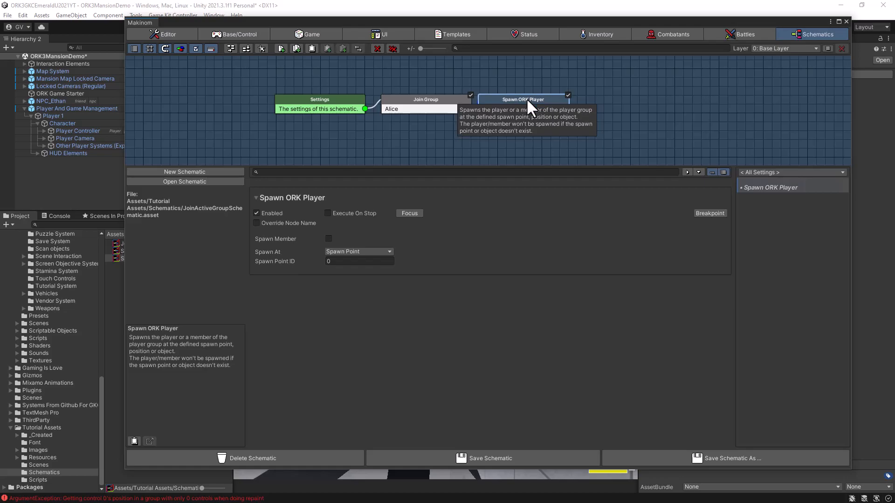
key("Delete")
left_click(473, 275)
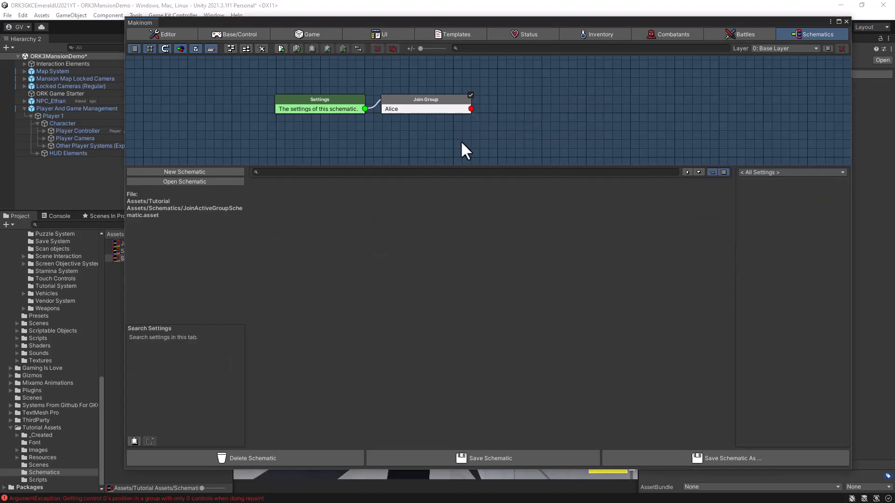
left_click_drag(450, 101, 515, 97)
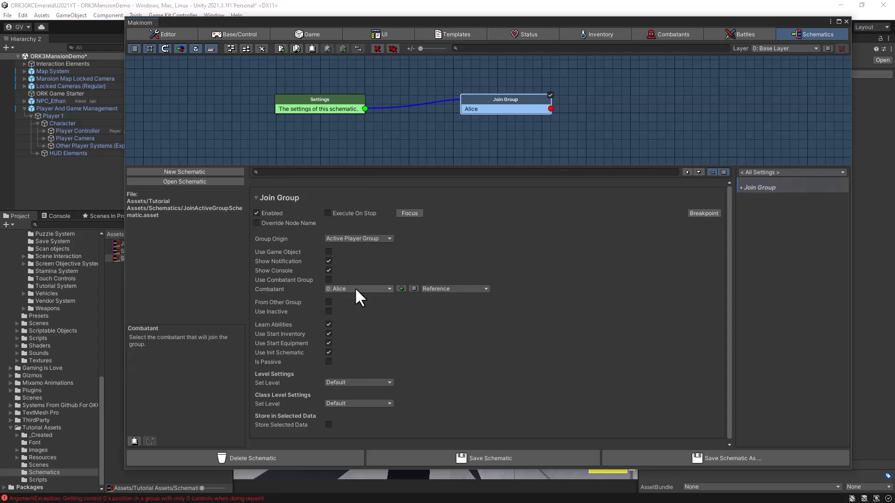
left_click_drag(514, 98, 506, 99)
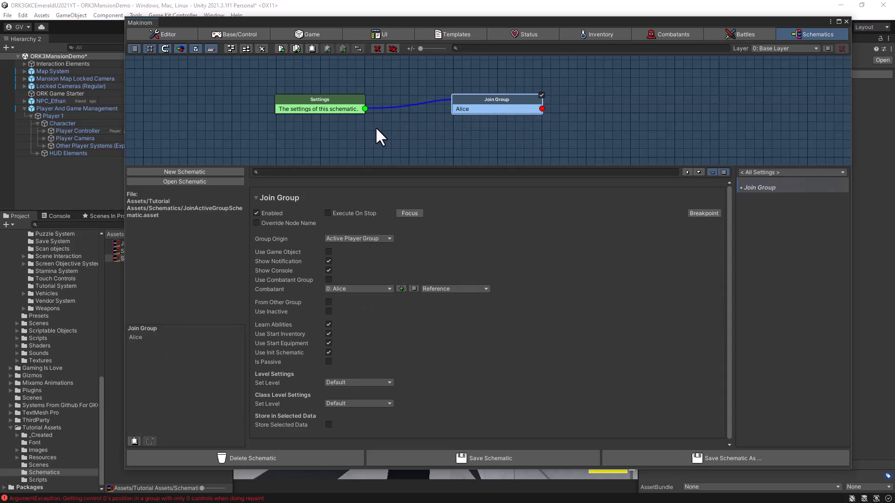
- Add a Unity Console node below Join Group and connect Join Group's output to it
left_click(451, 131)
right_click(451, 130)
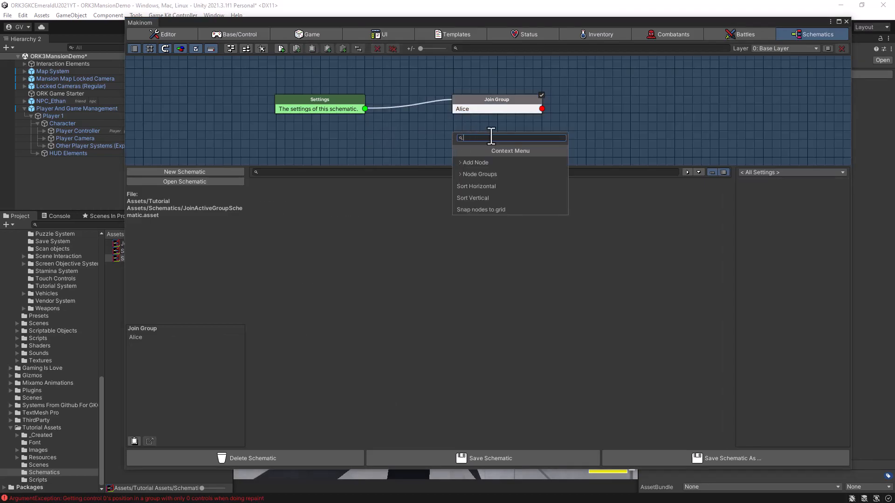
left_click(474, 161)
type("deb")
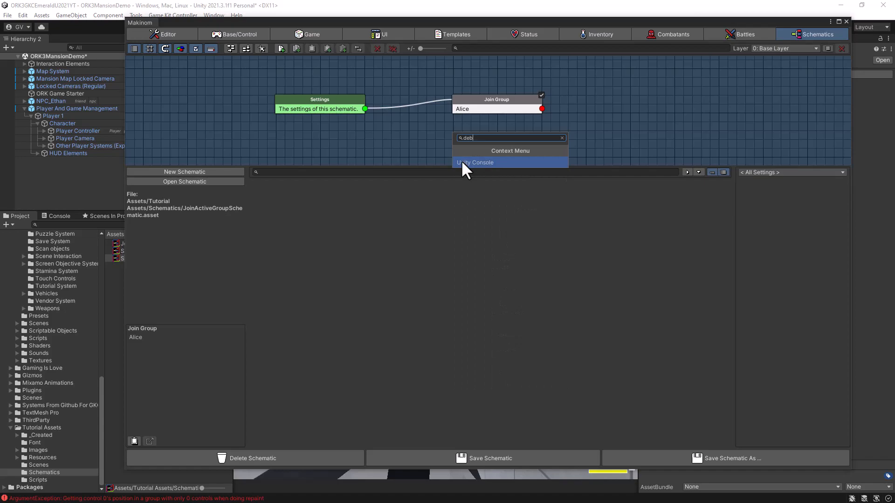
left_click(462, 162)
left_click_drag(491, 136, 499, 140)
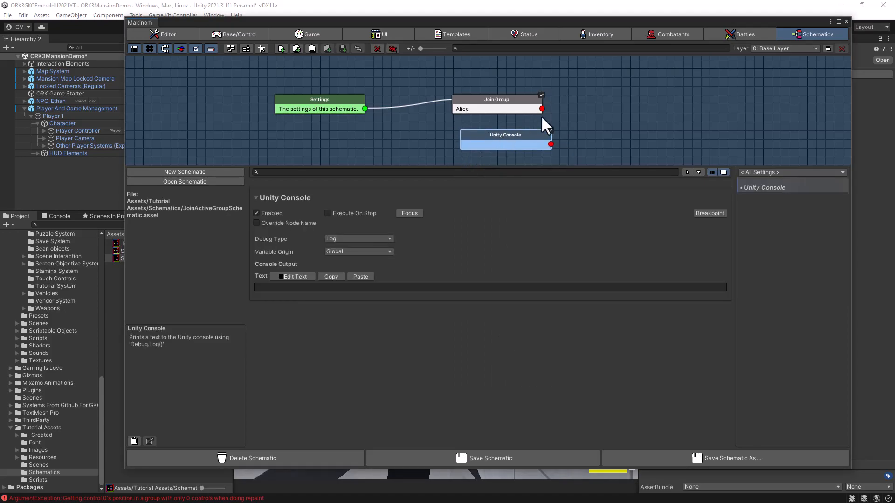
left_click_drag(542, 109, 506, 135)
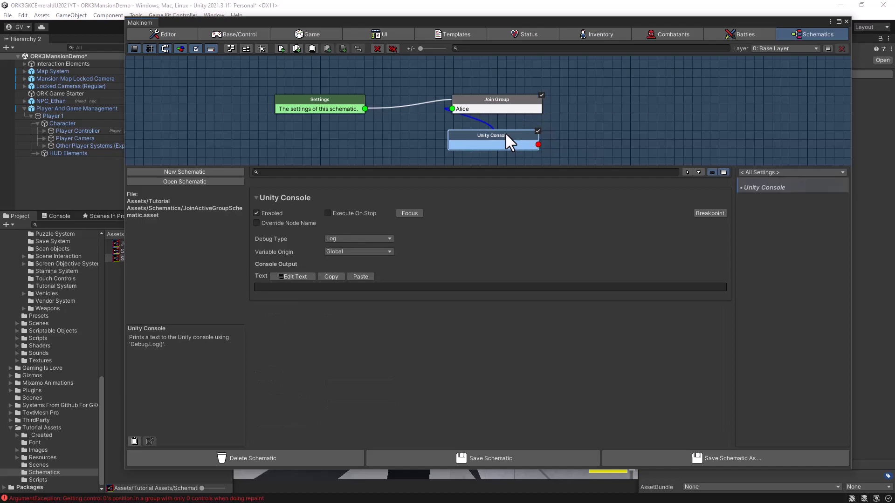
- Set the Unity Console node's output text to "Alice joined the Active Group" and its Debug Type to Warning
left_click(293, 276)
type("Aalic")
key("BackSpace")
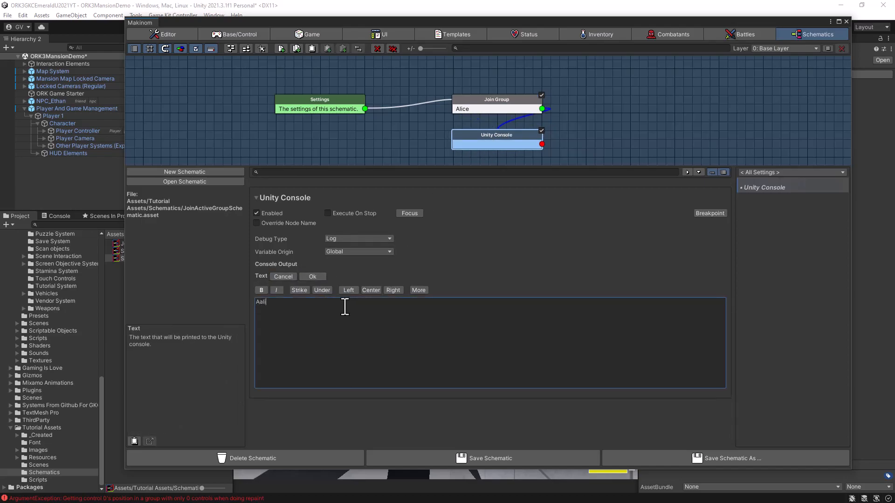
key("BackSpace")
type("lice joined the Active Group")
left_click(372, 237)
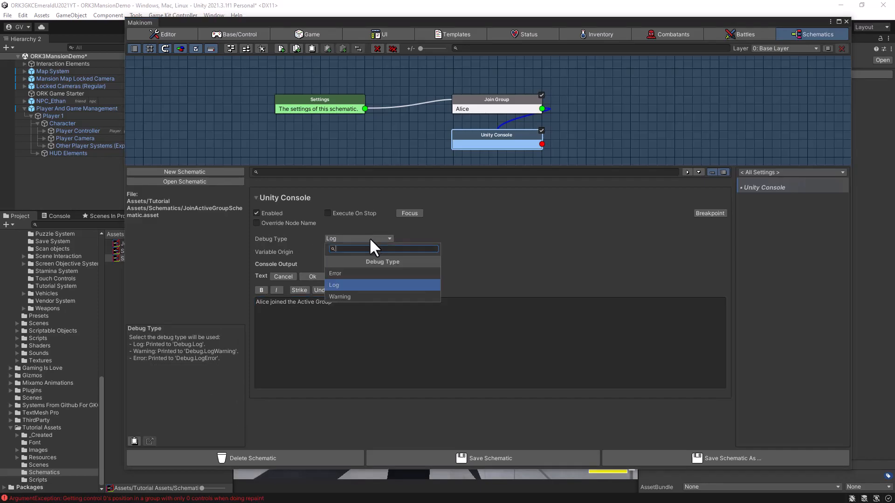
left_click(340, 297)
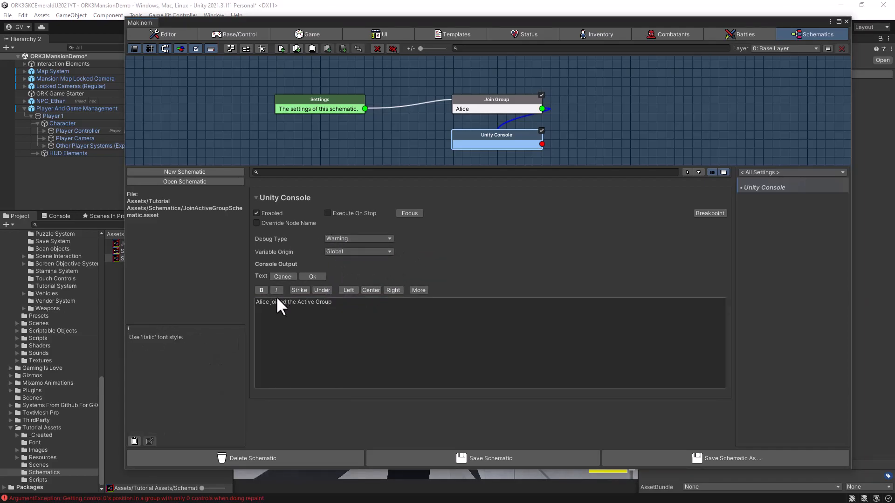
left_click(310, 276)
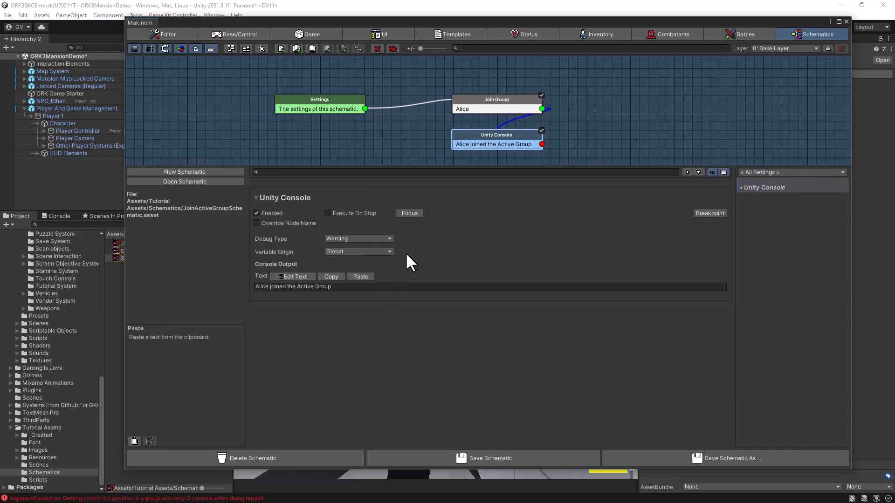
- Review the Join Group and Unity Console nodes, then save the schematic and close the Makinom editor
left_click(500, 102)
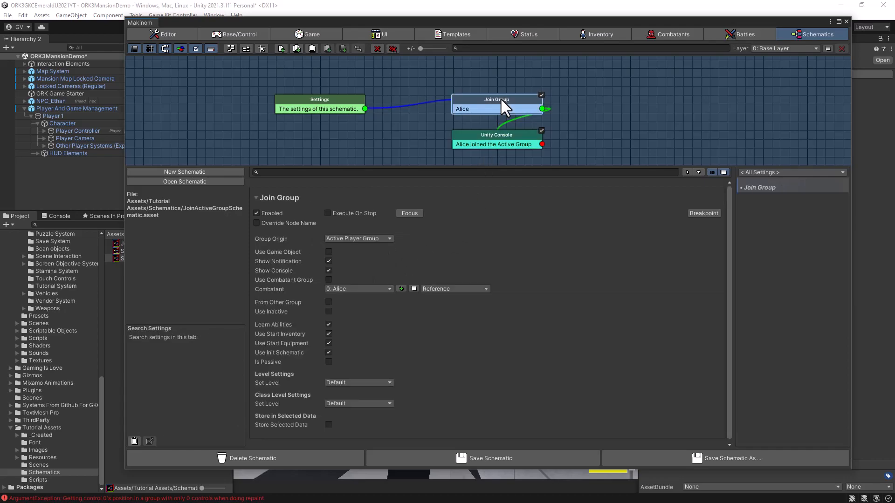
left_click(502, 134)
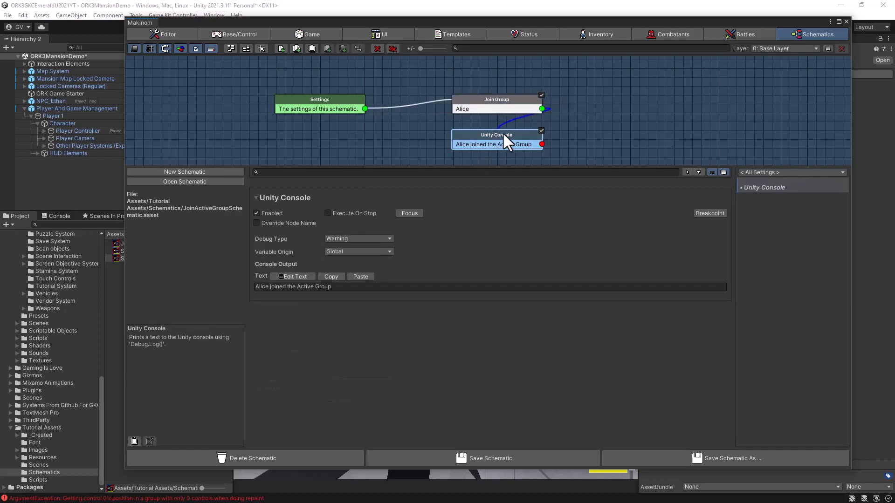
left_click(516, 460)
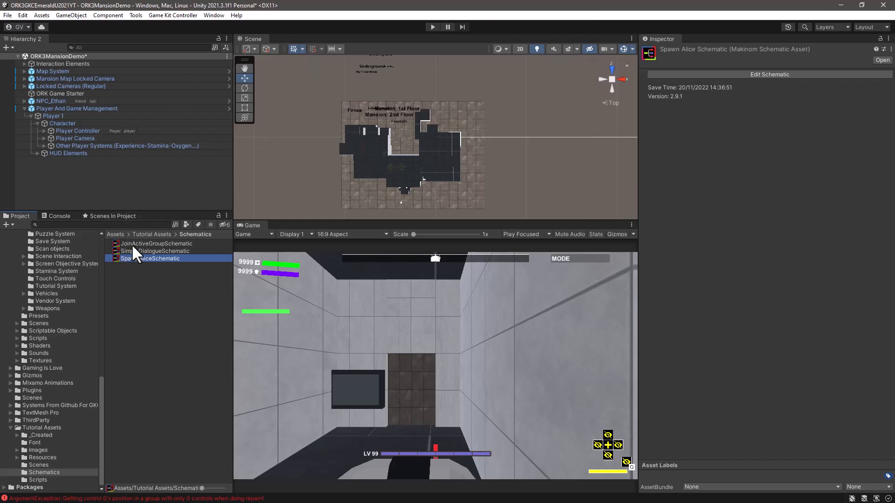
- Add an Auto Machine to the Player Controller object with the Makinom Scene Wizard, then close the wizard
left_click(70, 93)
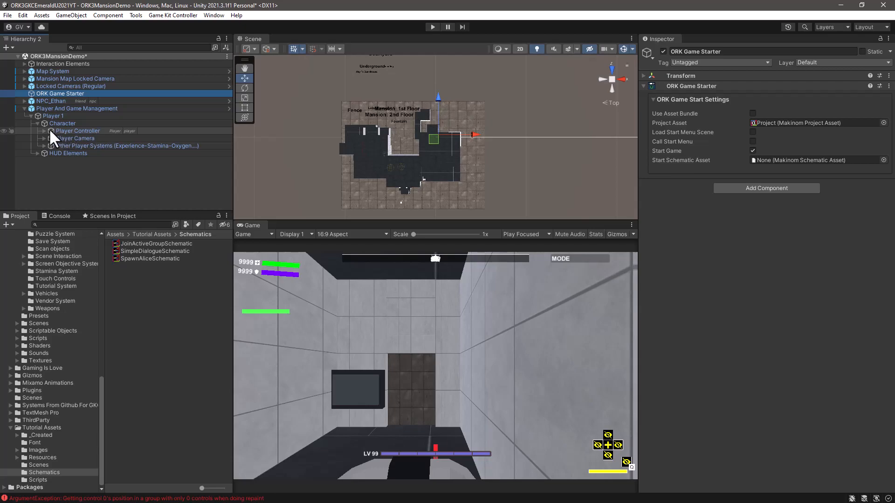
left_click(70, 131)
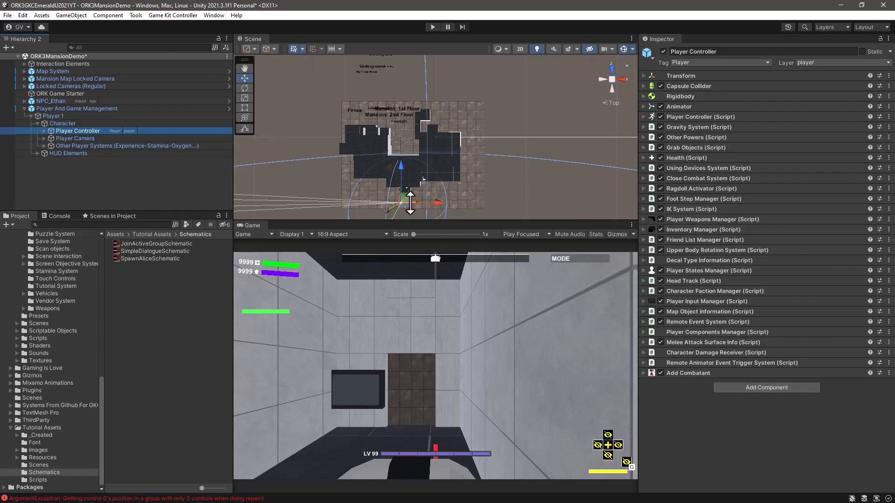
left_click(212, 15)
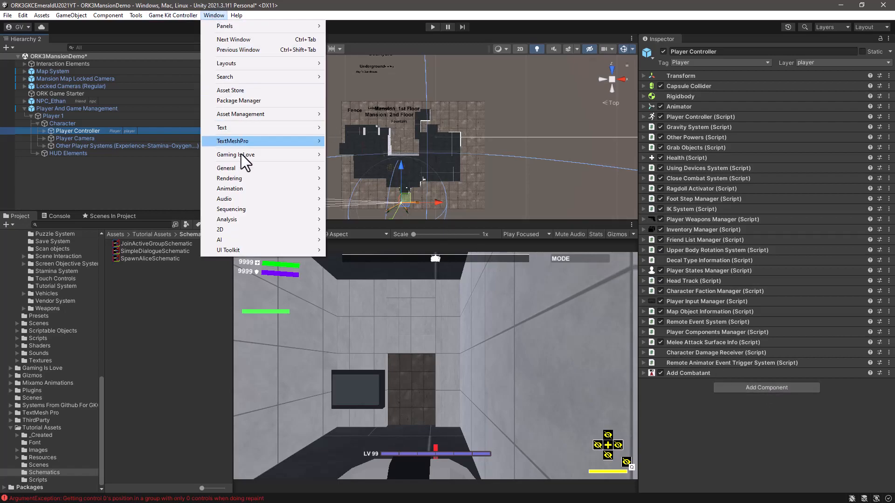
mouse_move(237, 154)
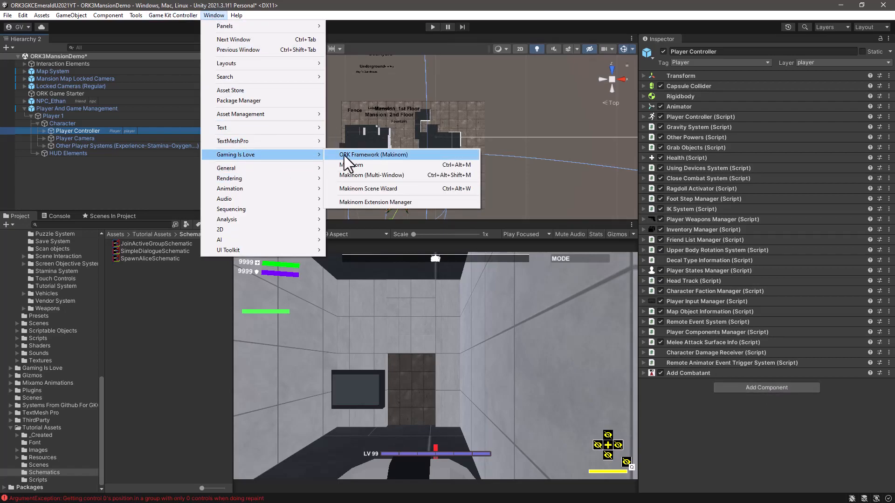
left_click(378, 189)
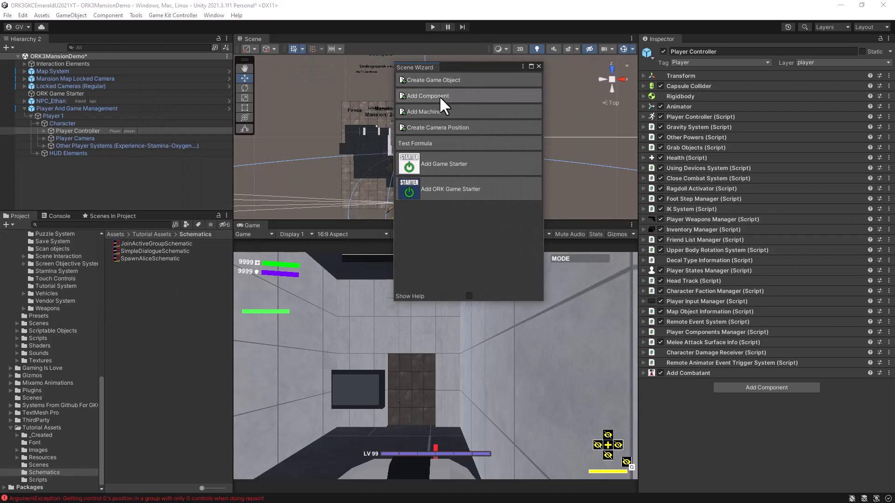
left_click(435, 112)
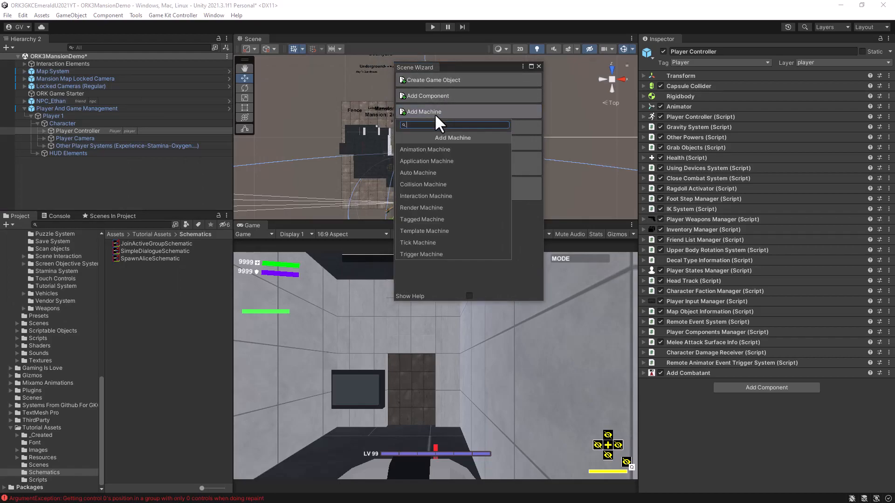
left_click(421, 172)
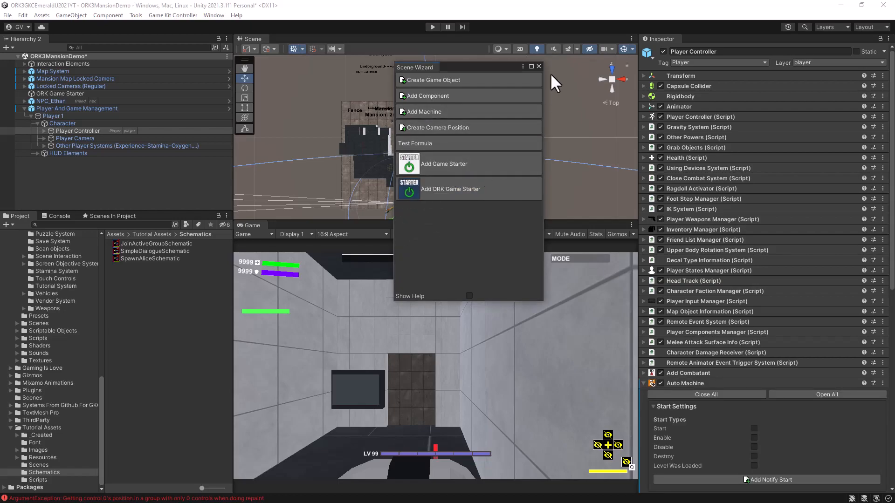
left_click(538, 66)
- Enable the Auto Machine's Start type, assign JoinActiveGroupSchematic as its Schematic Asset, and collapse the component
scroll(781, 357, "down", 5)
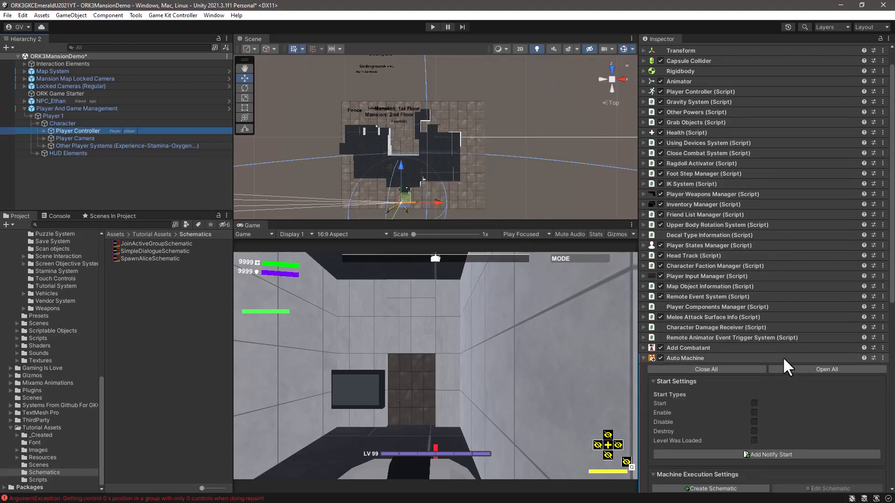
scroll(775, 354, "down", 3)
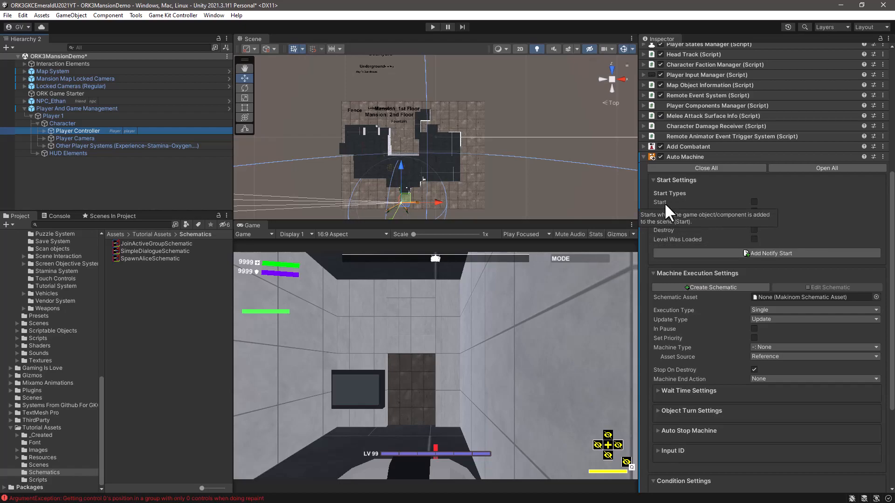
left_click(754, 202)
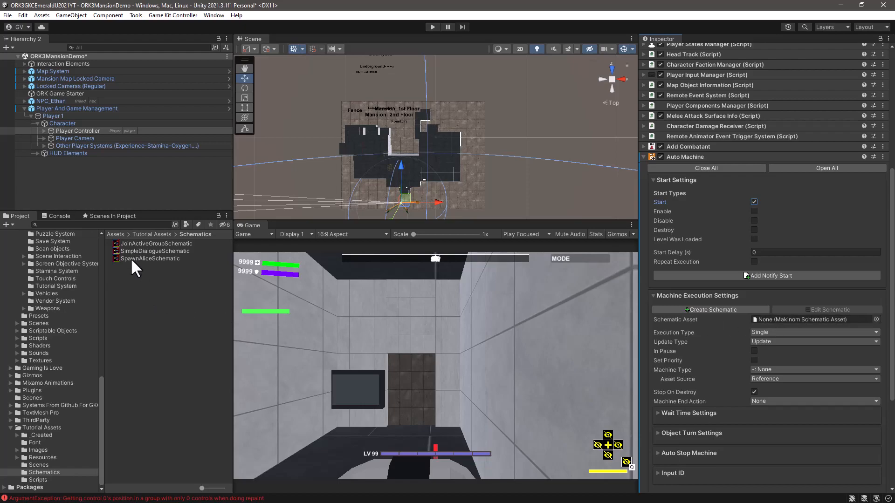
left_click_drag(131, 259, 151, 278)
left_click_drag(155, 244, 821, 320)
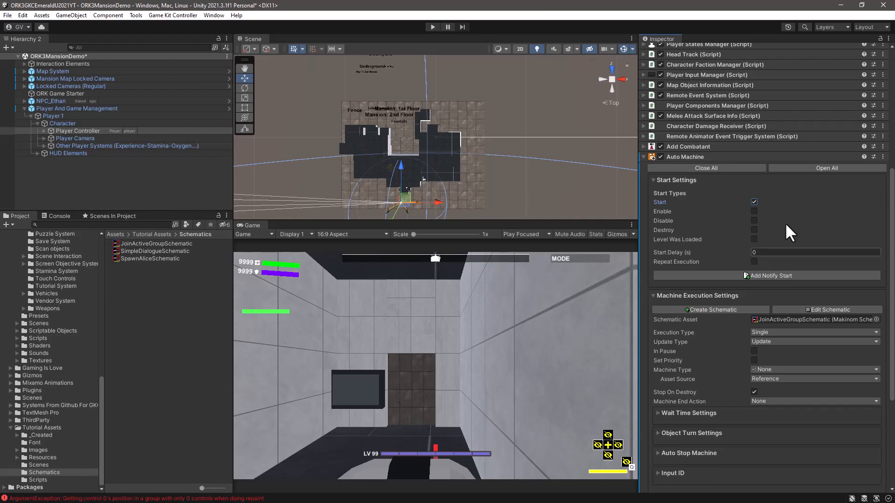
left_click(644, 156)
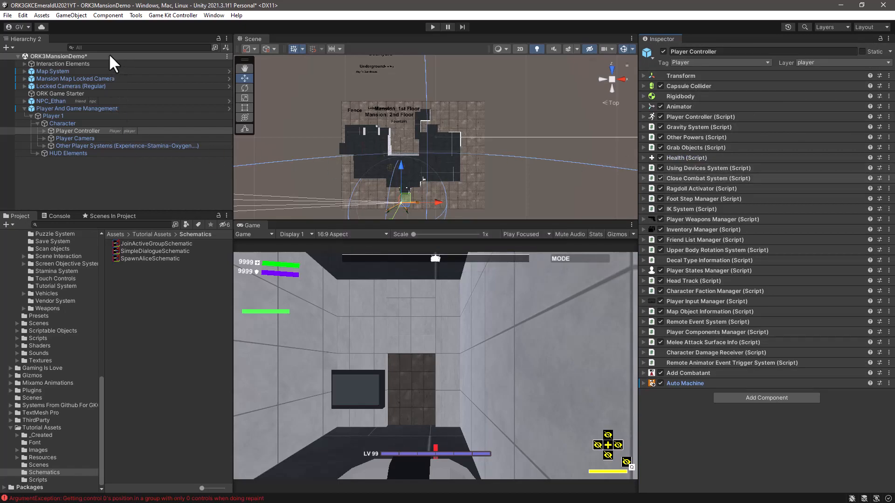
- Inspect the Player And Game Management object, then run the scene and walk Alice around to test the group join
left_click(72, 107)
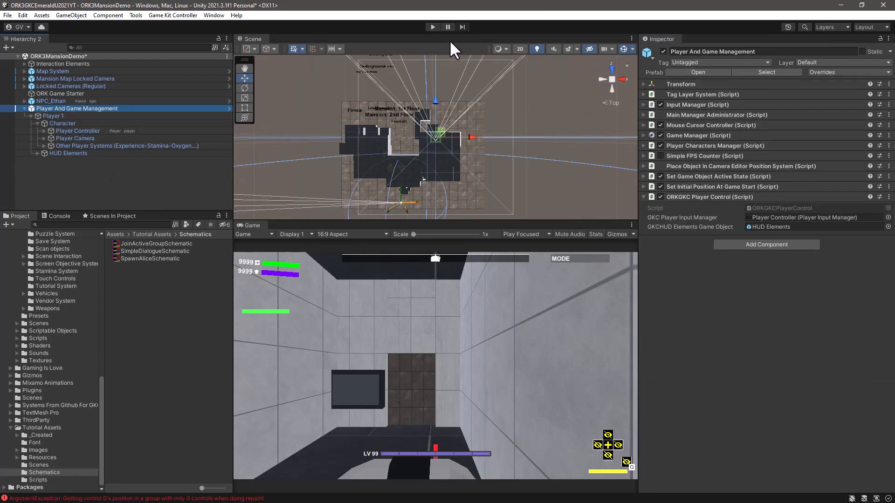
left_click(433, 27)
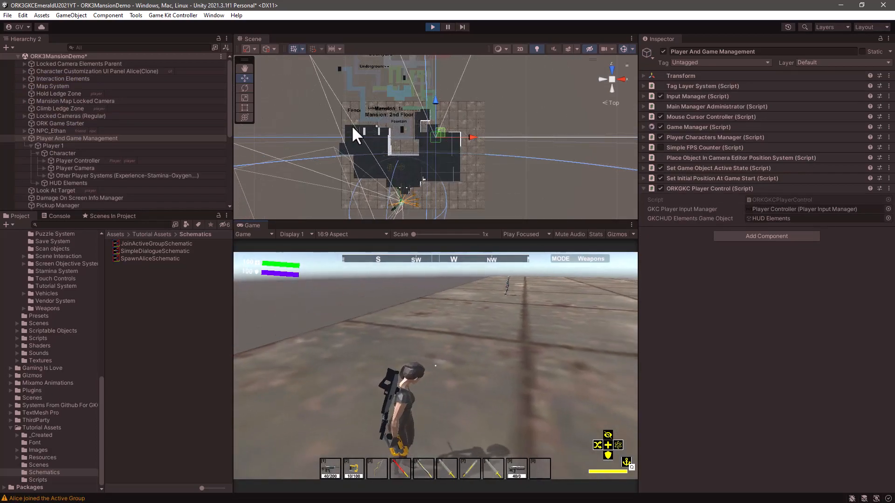
key("w")
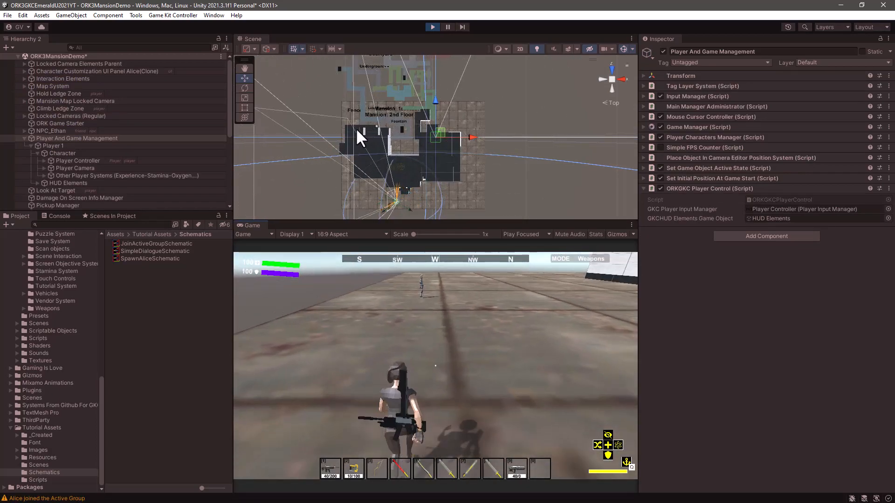
key("w")
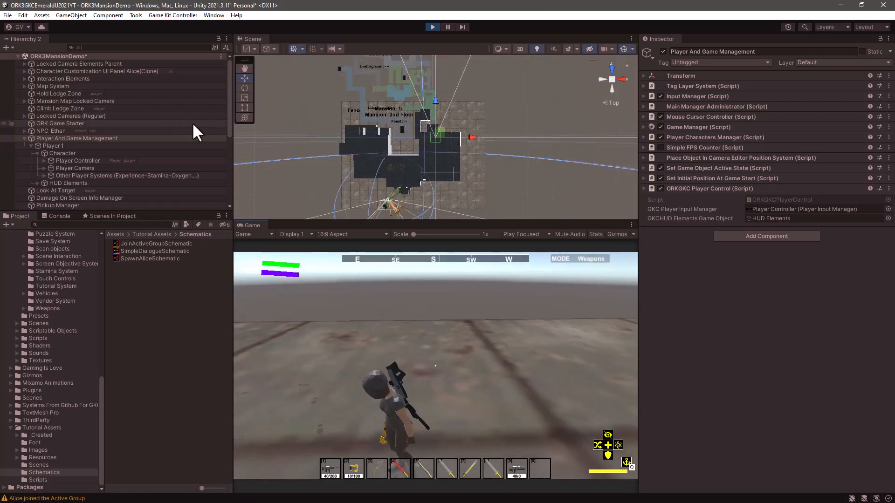
- Walk Alice across the courtyard in the running game and up to the Dummy Character
key("w")
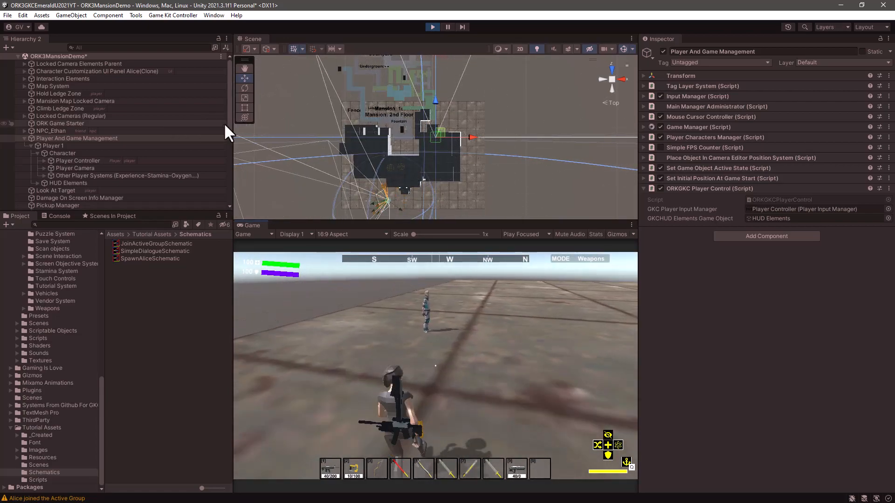
key("w")
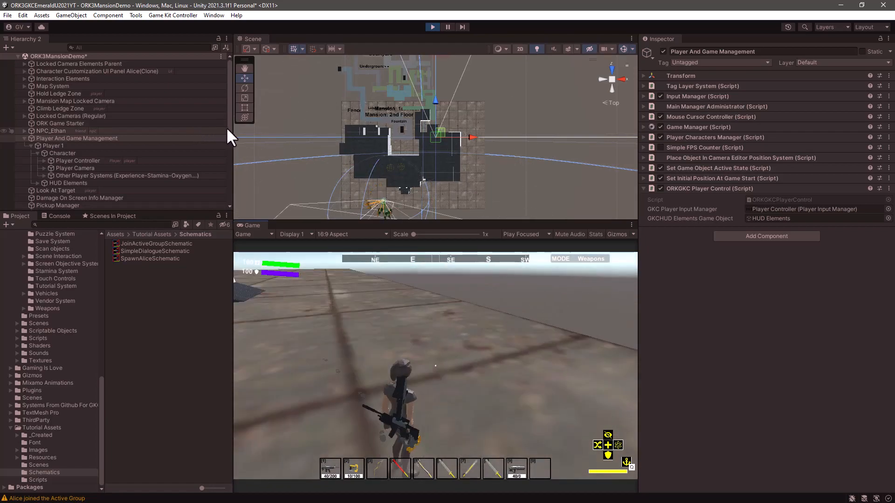
key("w")
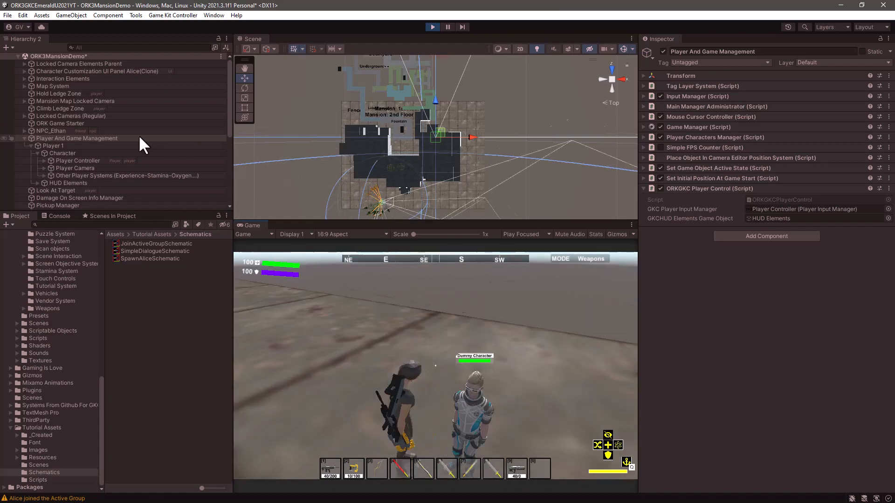
- Inspect the Player Controller object's Combatant Component basic information and status values, and check the Console messages
scroll(133, 138, "down", 3)
scroll(132, 140, "down", 3)
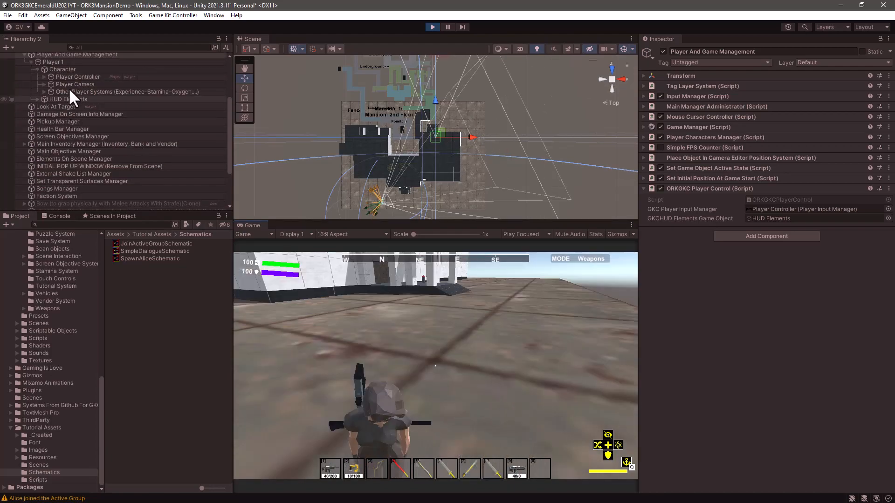
left_click(72, 76)
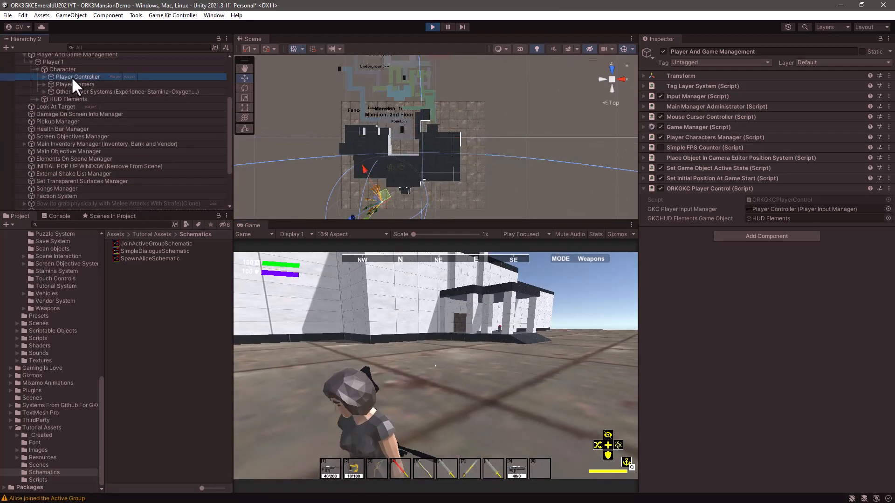
left_click(56, 216)
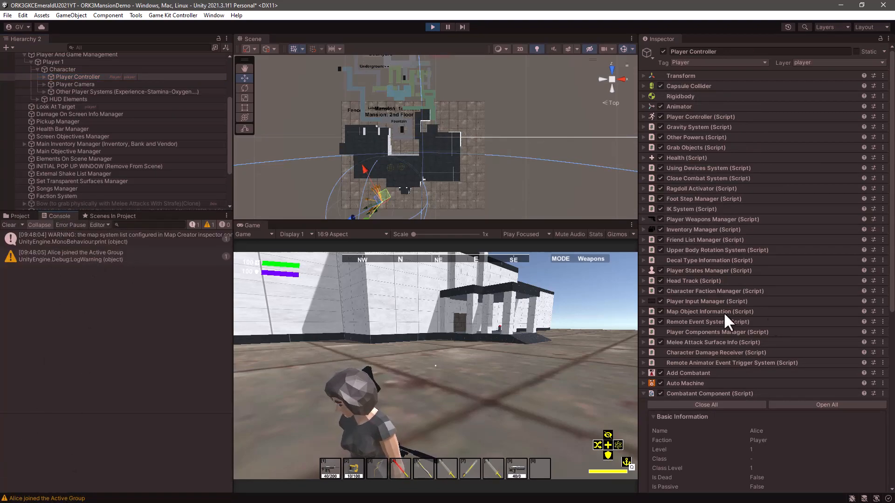
scroll(828, 315, "down", 5)
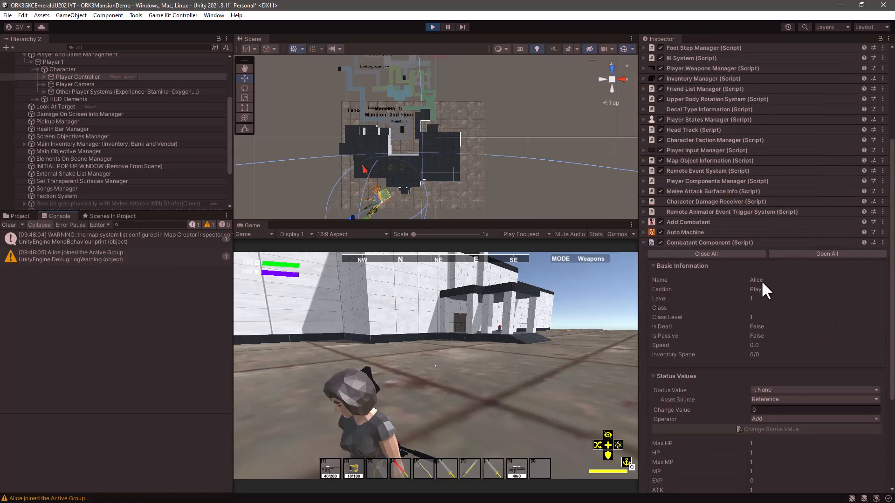
scroll(804, 296, "down", 5)
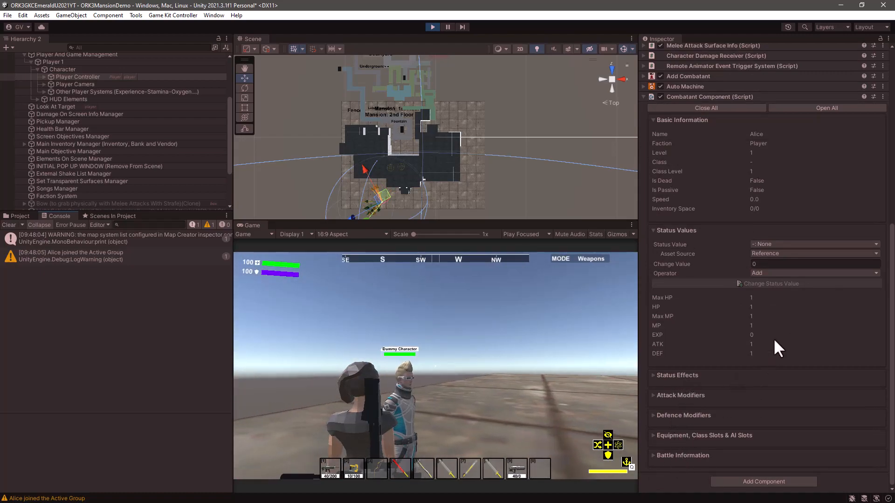
scroll(787, 198, "up", 3)
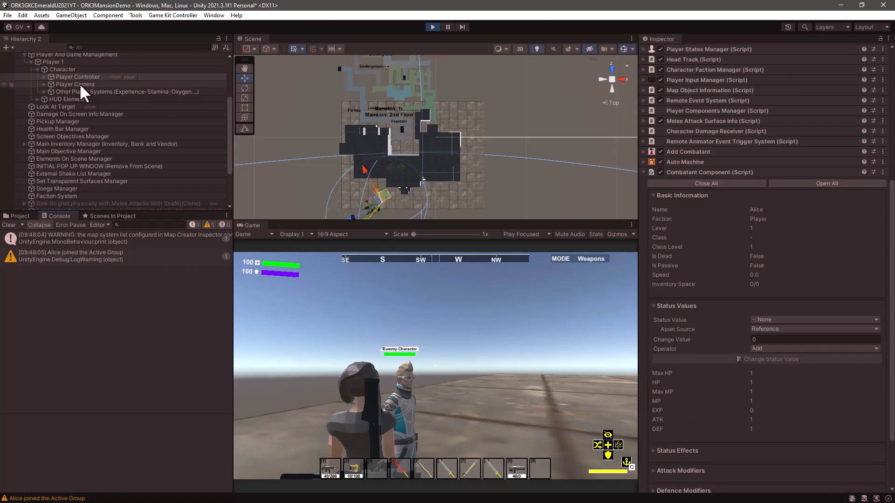
- Inspect the InteractionController object under Player Controller, then clear the Console
left_click(40, 75)
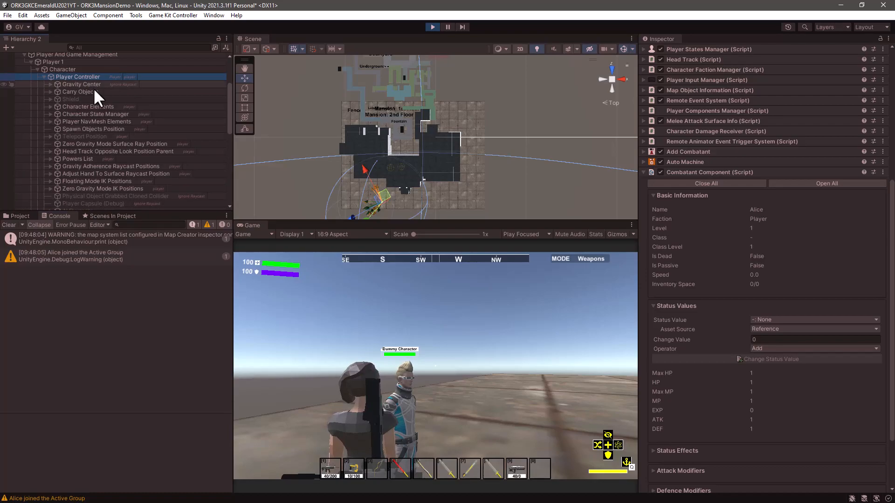
scroll(93, 87, "down", 5)
left_click(84, 115)
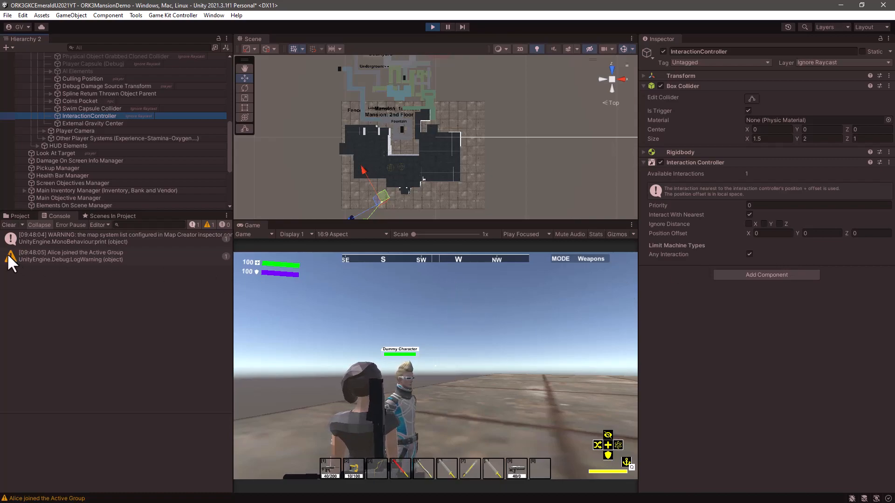
left_click(9, 224)
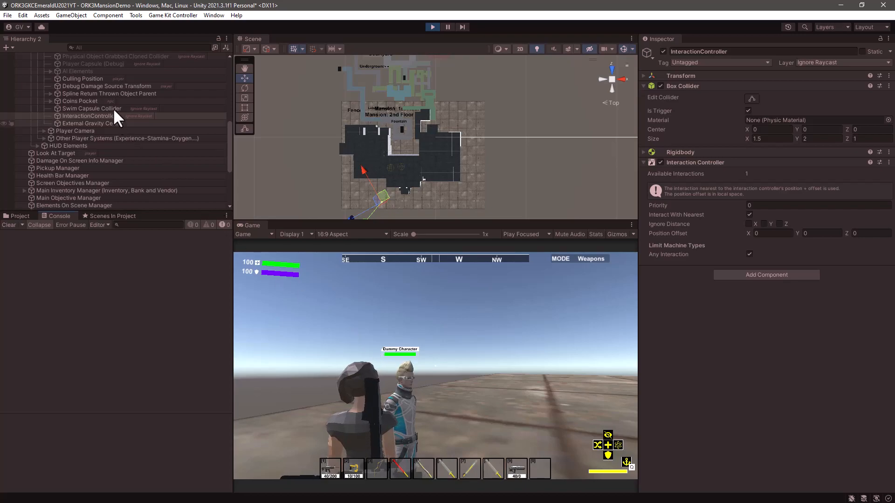
scroll(138, 94, "up", 10)
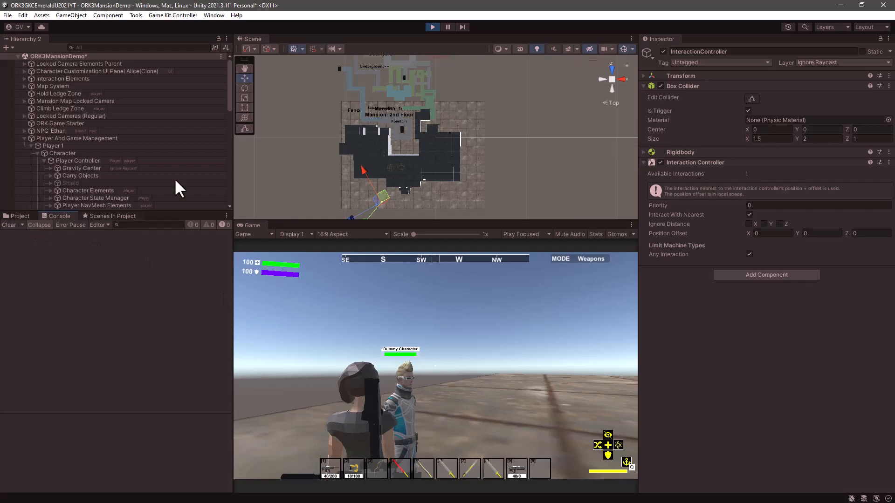
- Stop the running scene, then open JoinActiveGroupSchematic and show the Join Group node's settings
left_click(432, 26)
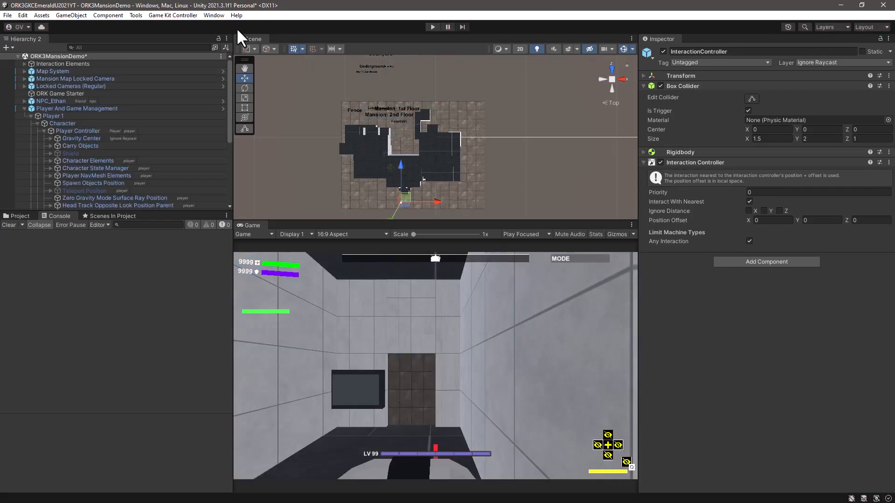
left_click(20, 216)
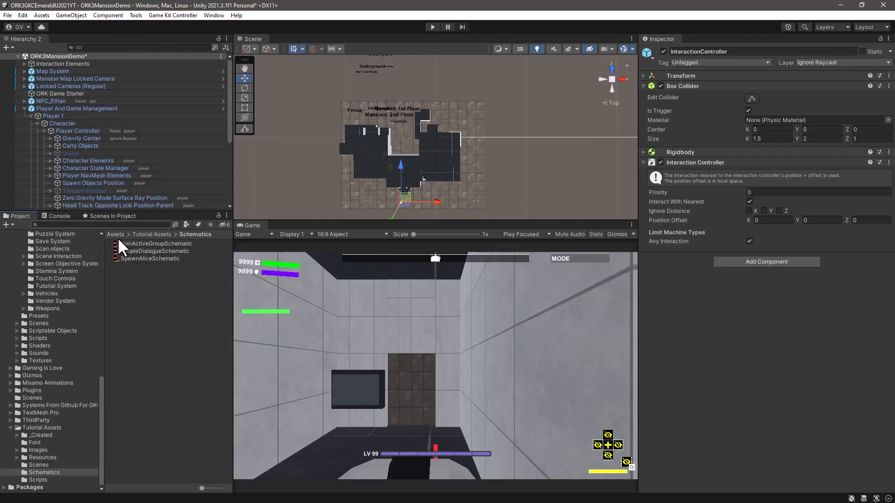
double_click(144, 242)
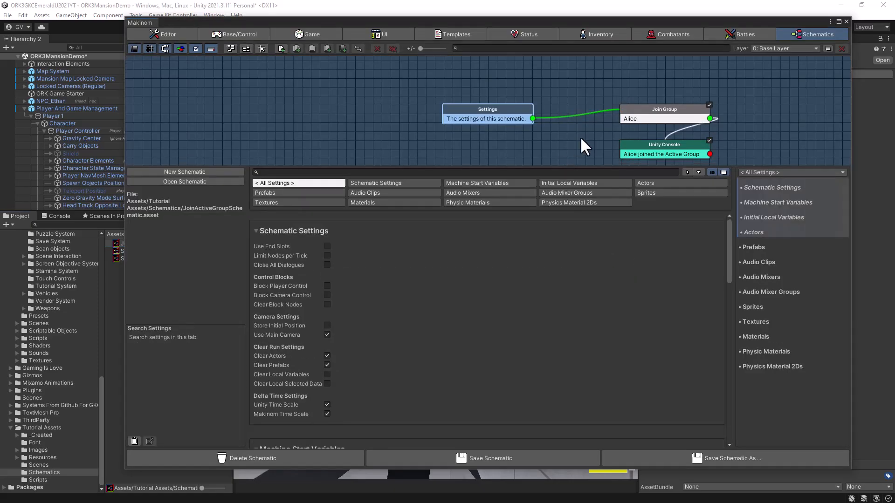
middle_click_drag(580, 138, 311, 115)
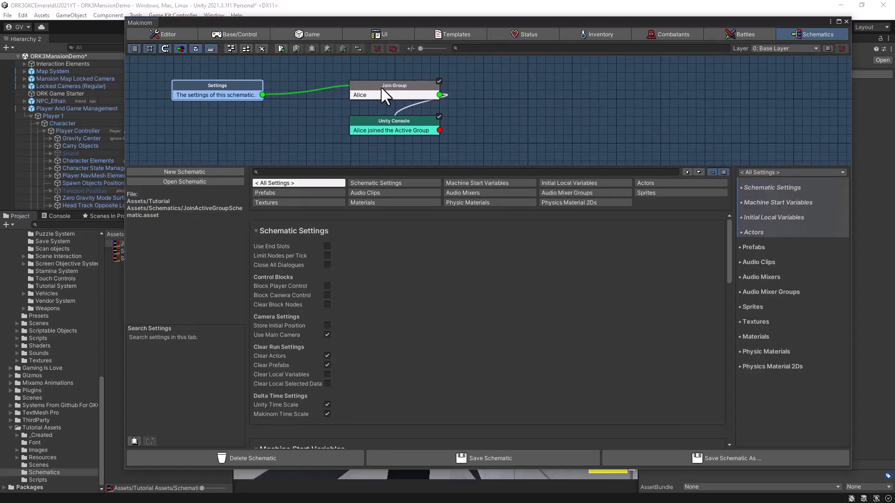
left_click(396, 87)
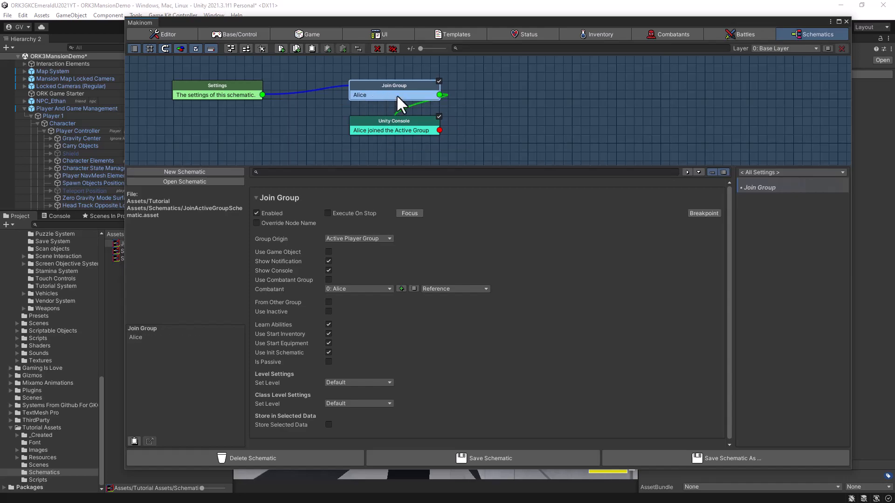
- Add a Set ORK Player node beside Join Group and connect the Unity Console node's output to it
right_click(493, 98)
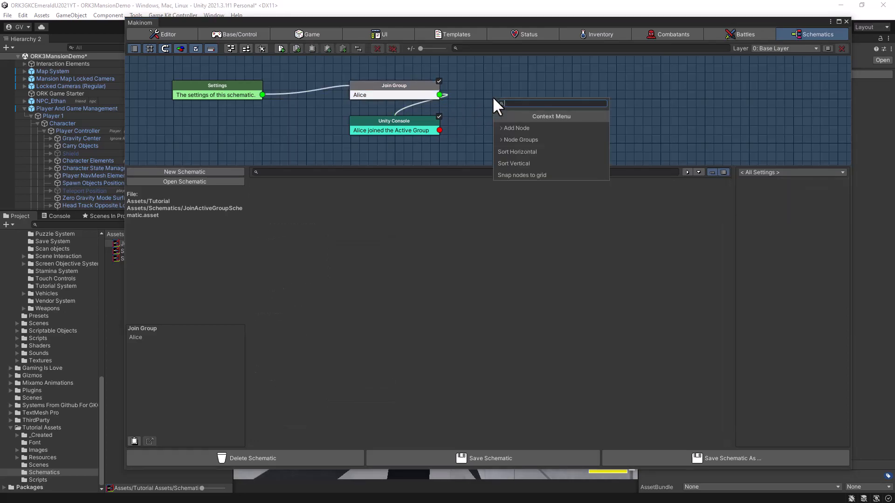
type("ork")
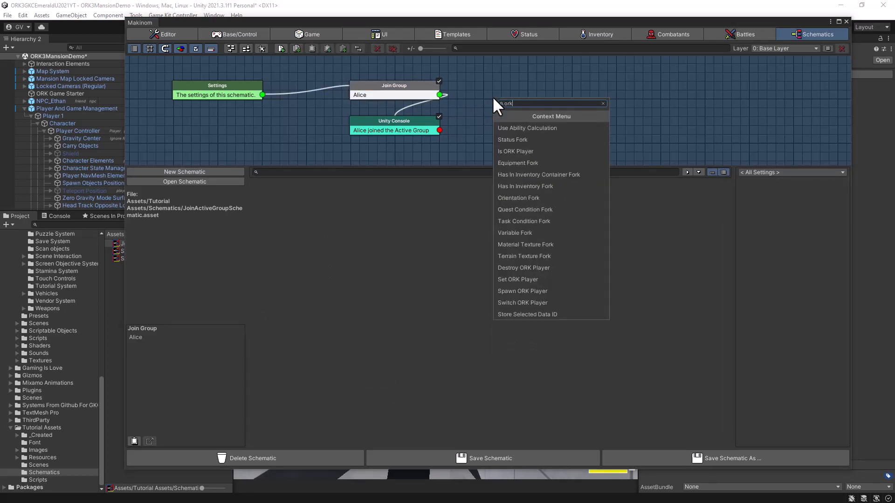
type("pl")
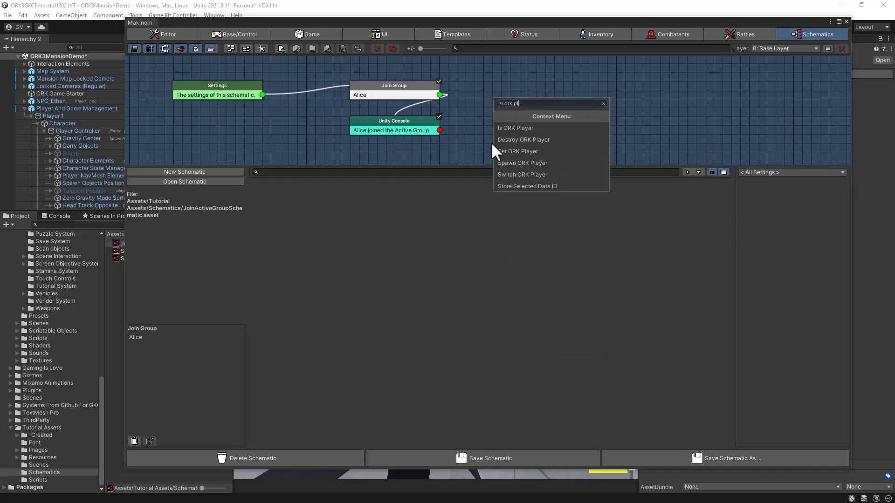
left_click(516, 152)
left_click_drag(520, 102, 495, 85)
left_click_drag(439, 130, 498, 84)
left_click(497, 83)
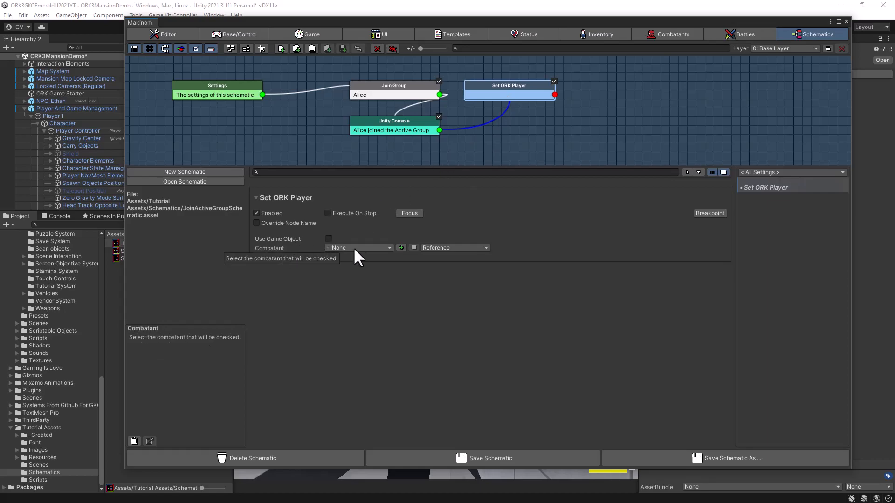
- Set the Set ORK Player node's combatant to Alice and save the schematic
left_click(368, 247)
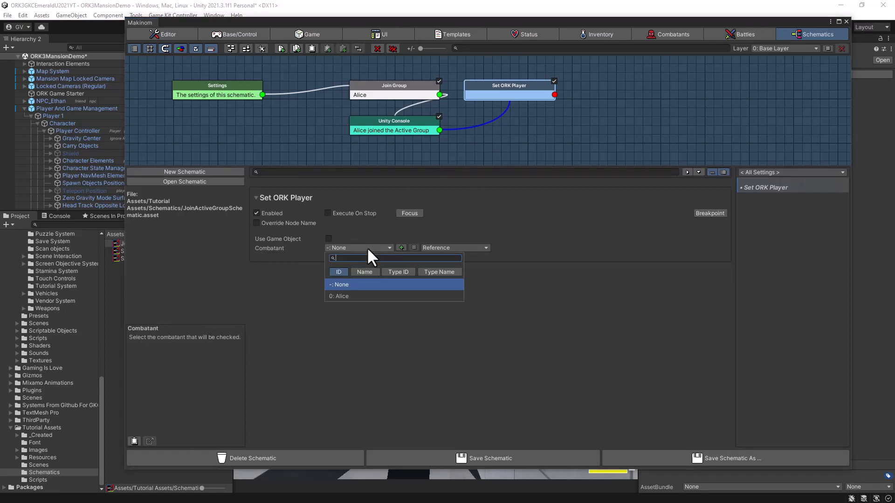
left_click(353, 296)
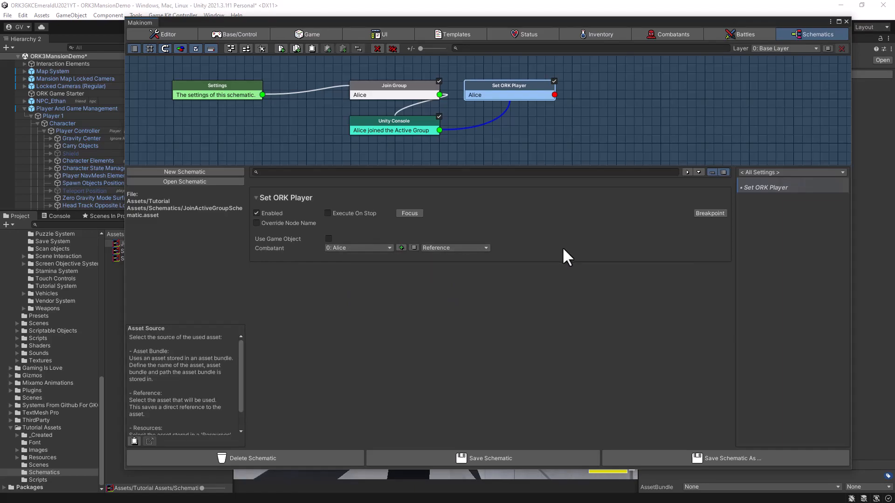
left_click(483, 461)
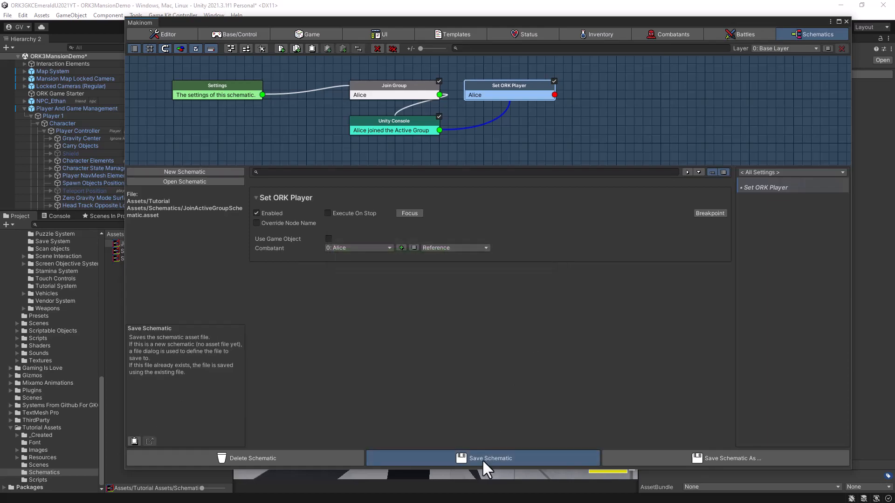
- Duplicate the Unity Console node and place the copy to the right of the Set ORK Player node
right_click(532, 122)
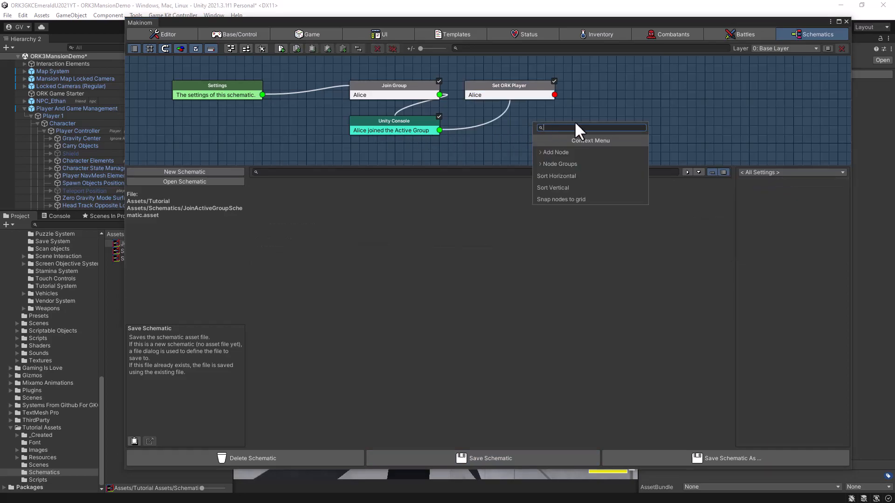
left_click(405, 119)
right_click(405, 119)
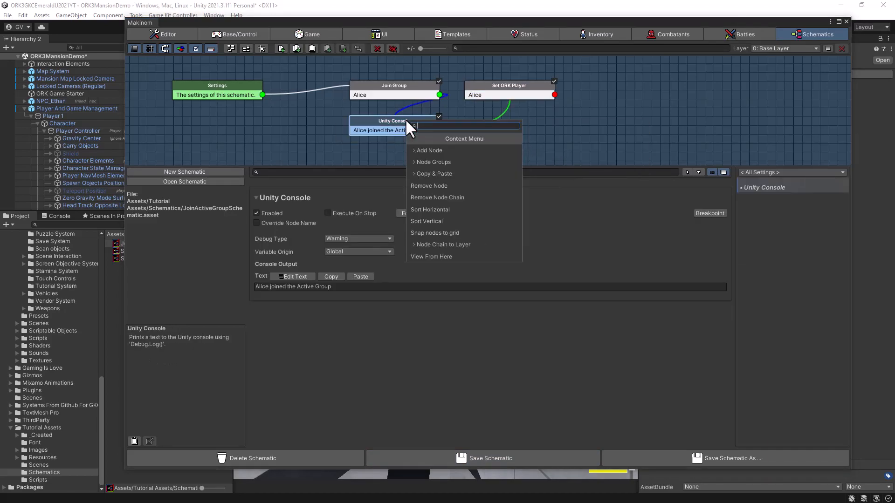
left_click(417, 173)
left_click(418, 149)
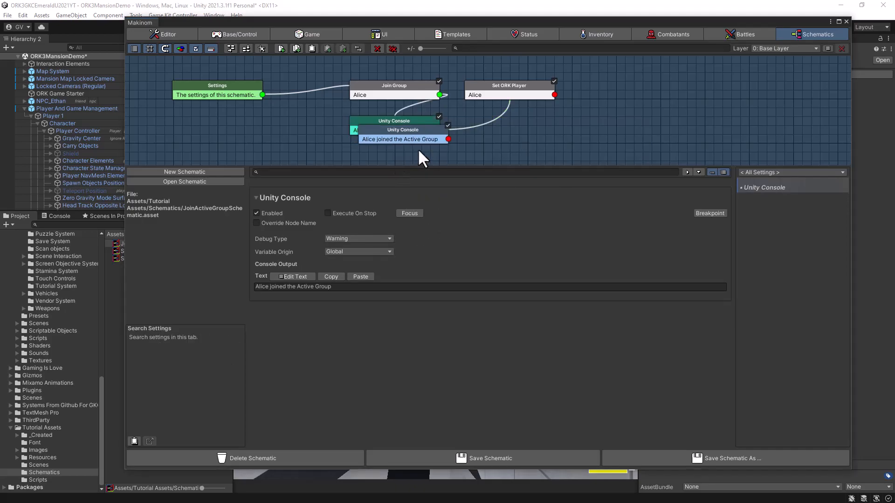
left_click_drag(407, 130, 720, 83)
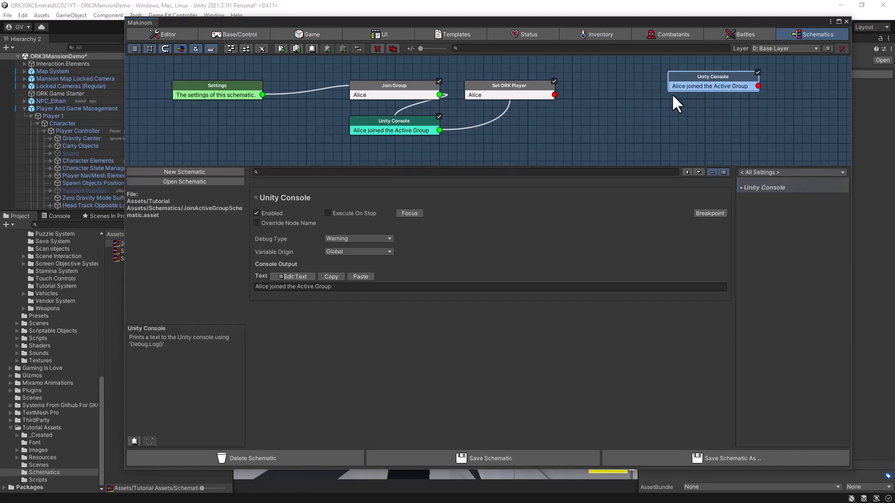
- Make a second copy of the original Unity Console node and place it directly below the first copy
right_click(406, 120)
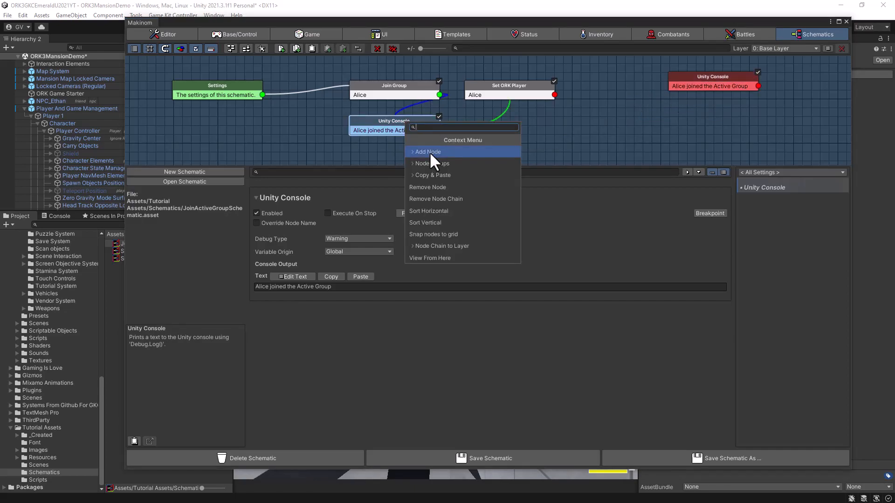
left_click(423, 175)
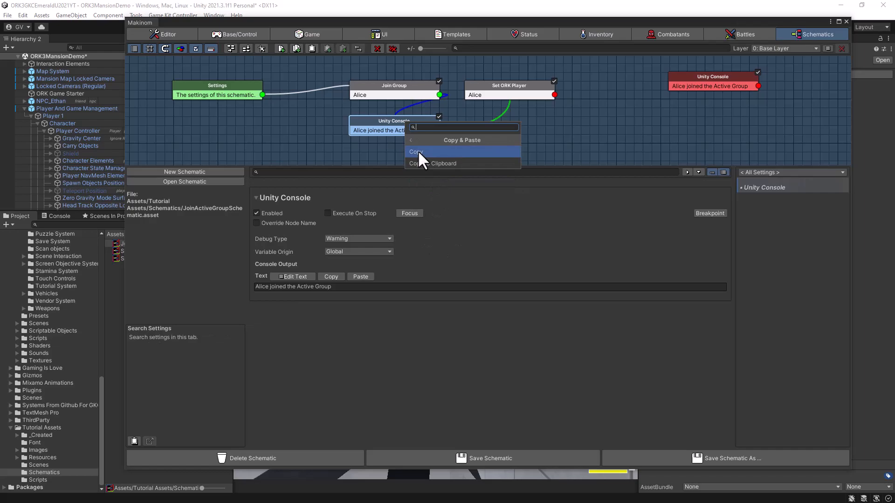
left_click(418, 150)
key("ctrl+v")
left_click_drag(412, 130, 720, 113)
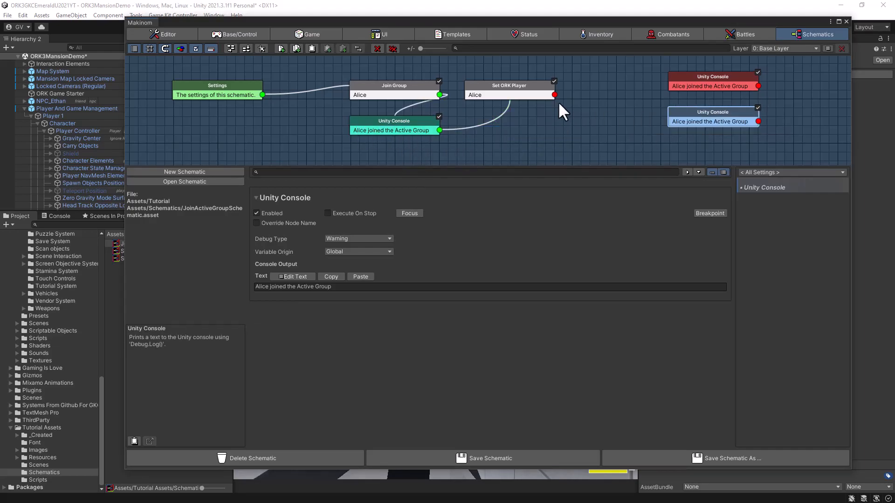
- Add an Is ORK Player node to the schematic and place it directly below the Set ORK Player node
left_click(533, 95)
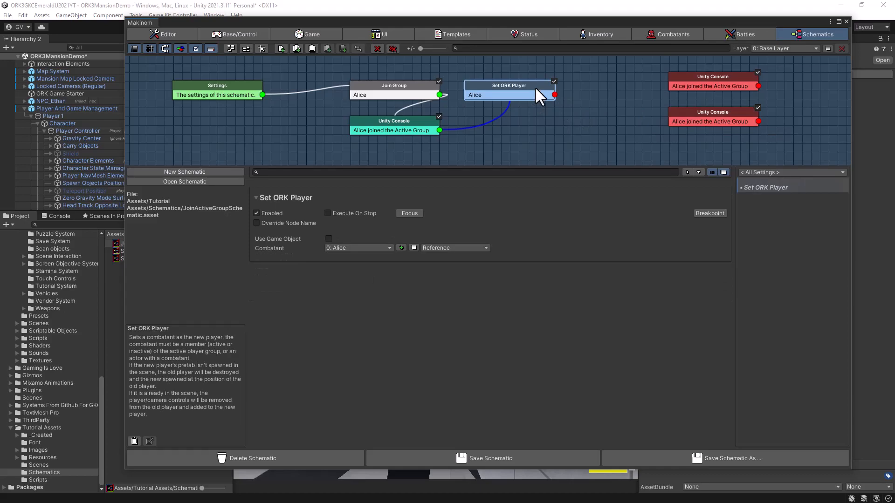
right_click(515, 127)
type("is pl")
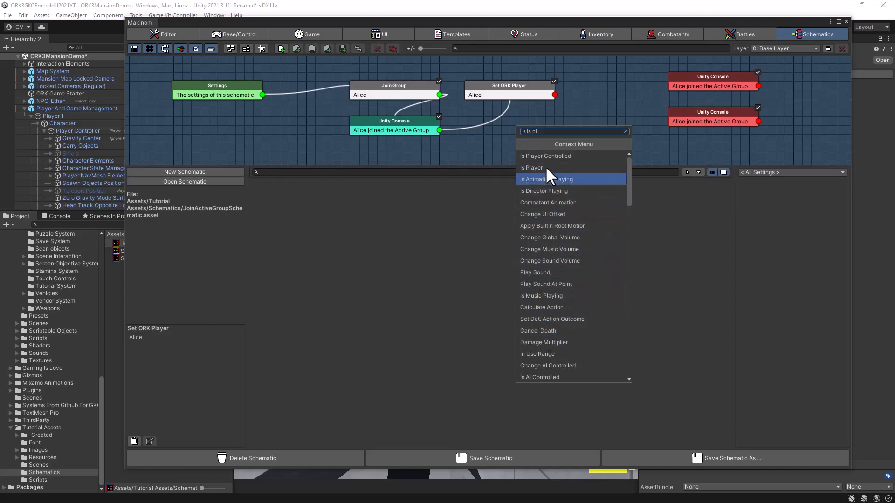
type("ork")
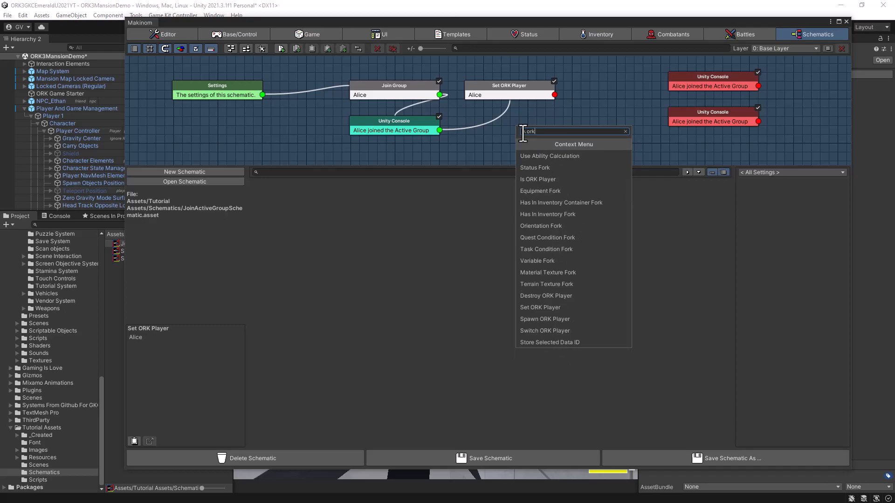
left_click(533, 179)
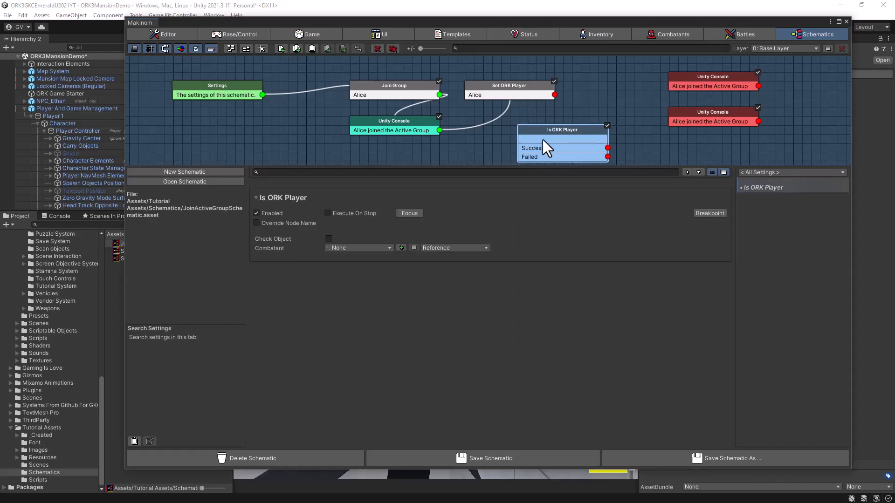
left_click_drag(558, 131, 505, 121)
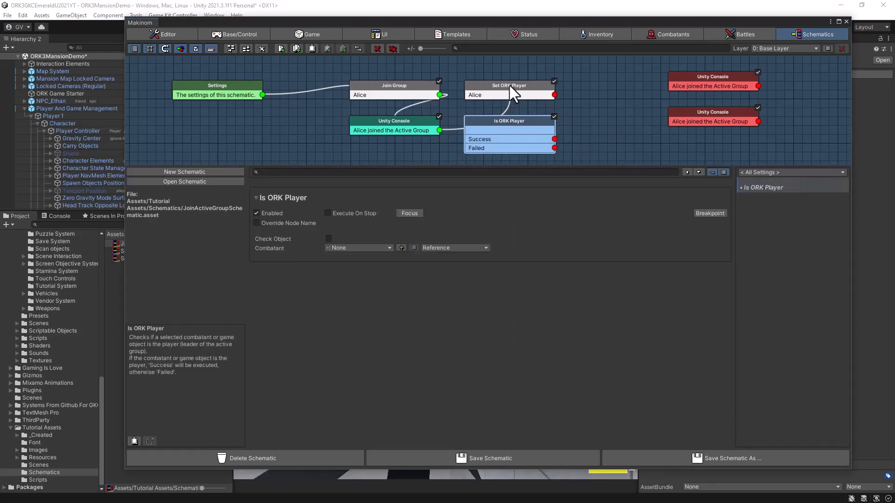
- Connect Set ORK Player to Is ORK Player, and wire its Success and Failed outputs to one duplicated Unity Console node each
left_click_drag(555, 95, 504, 119)
left_click_drag(554, 139, 617, 88)
left_click_drag(554, 148, 627, 147)
- Change the console text of the Success branch's Unity Console node to "Alice is ORK Player"
left_click(628, 86)
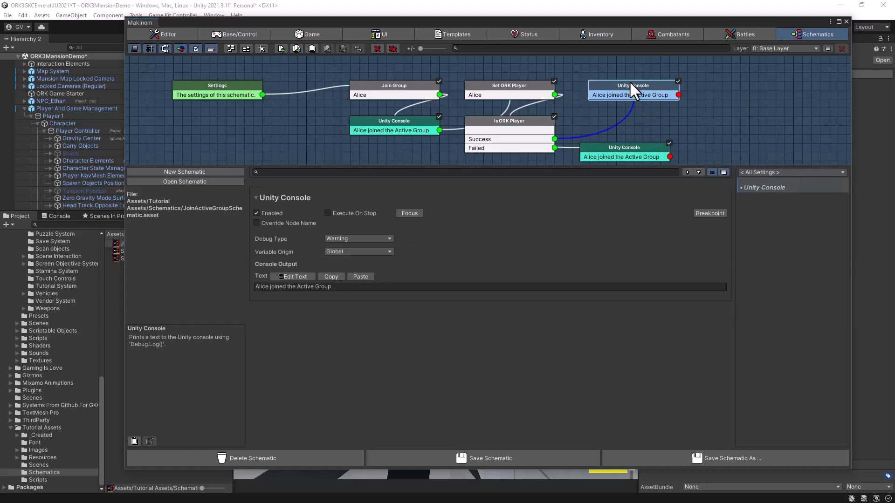
left_click(310, 276)
left_click(329, 302)
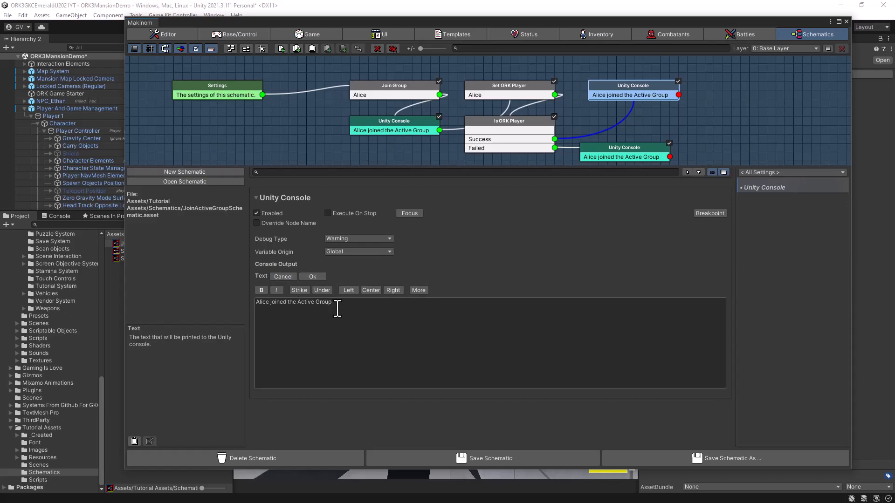
left_click_drag(263, 301, 267, 299)
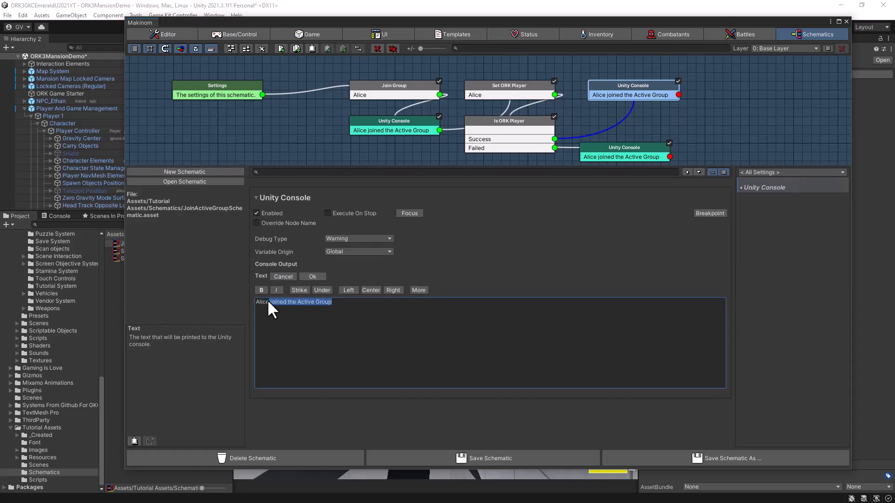
type("is")
key("BackSpace")
key("BackSpace")
type("is ORK Player")
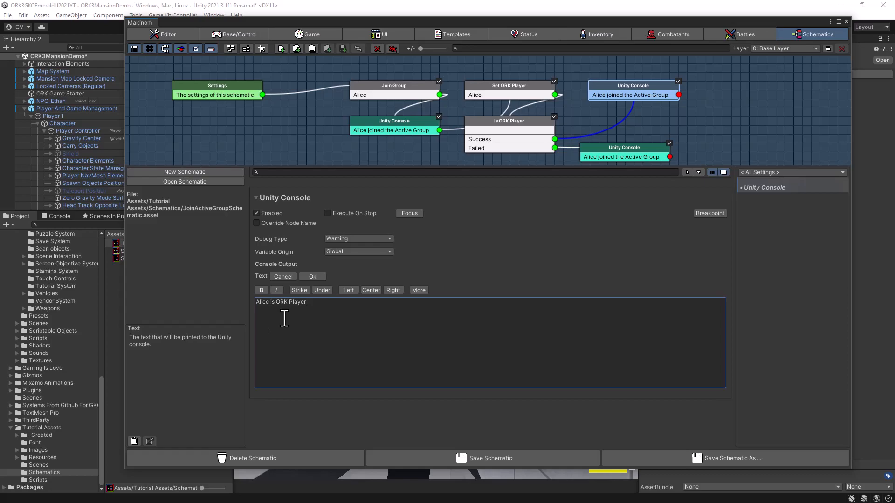
left_click(304, 275)
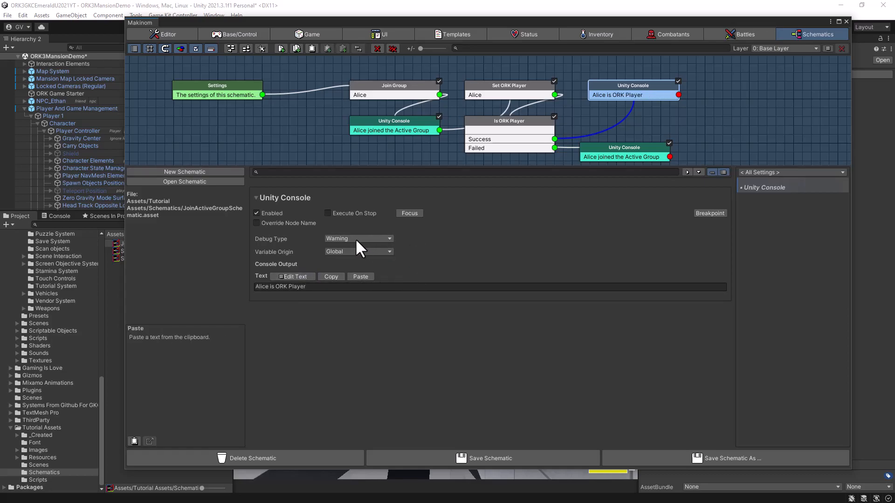
- Give the Failed branch's Unity Console node the text "Alice is NOT a ORK Player" and debug type Error, and save the schematic
left_click(643, 149)
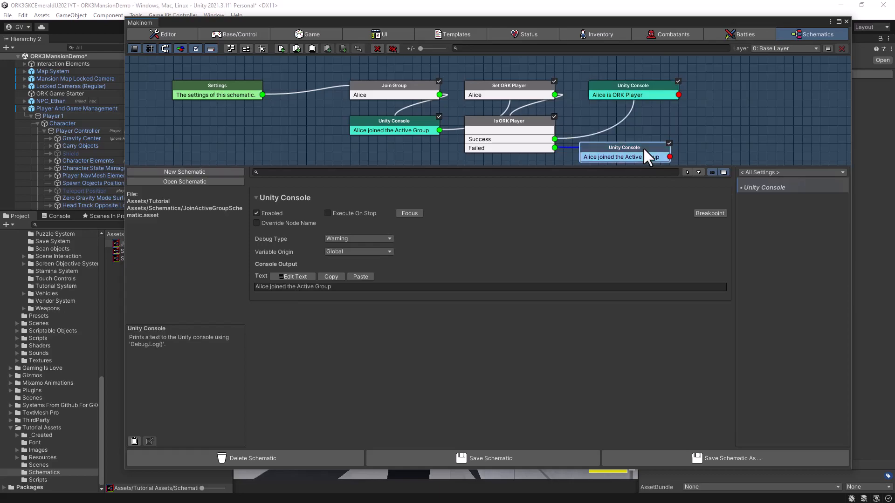
left_click(293, 276)
left_click(271, 303)
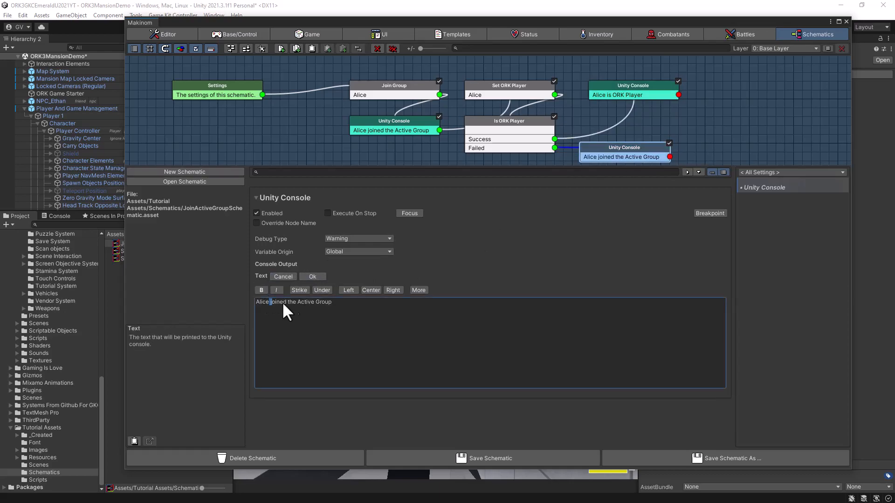
left_click_drag(277, 303, 352, 303)
type("is NOT a IR")
key("BackSpace")
key("BackSpace")
type("ORK Player")
left_click(358, 236)
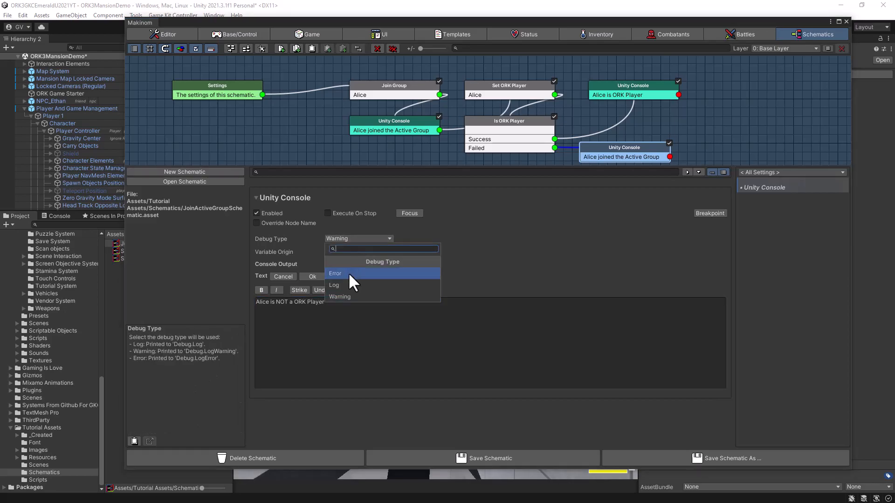
left_click(342, 274)
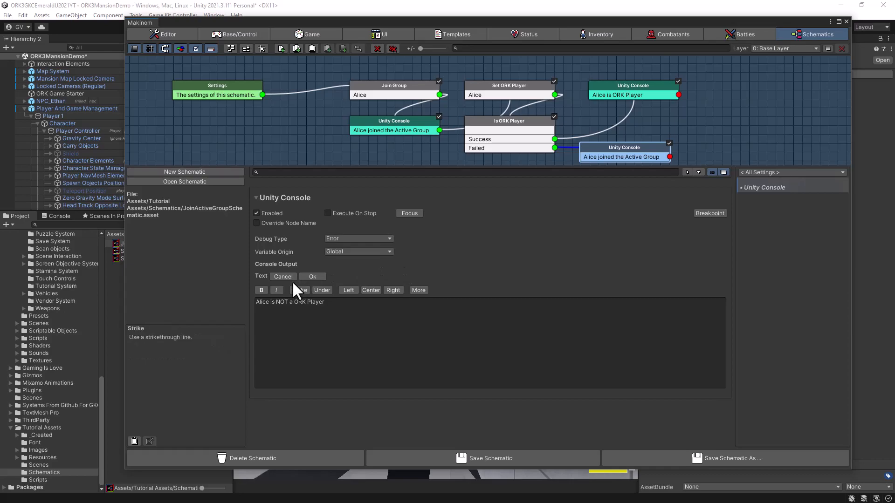
left_click(310, 277)
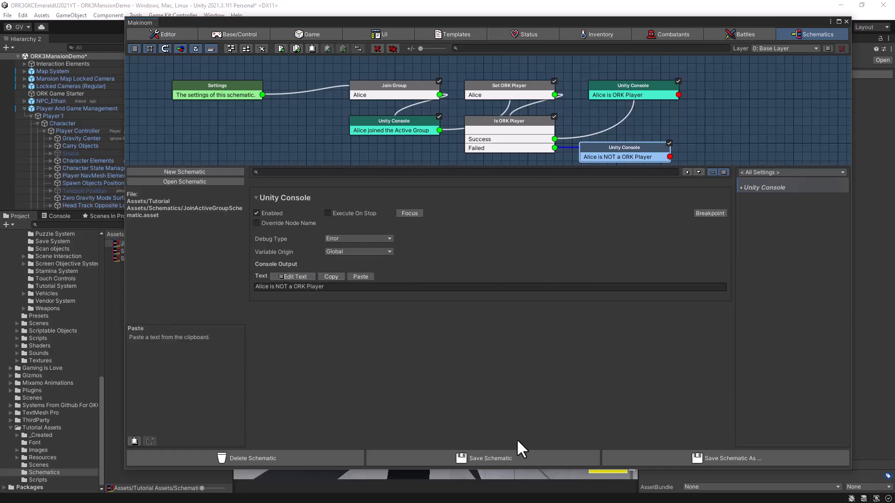
left_click(507, 460)
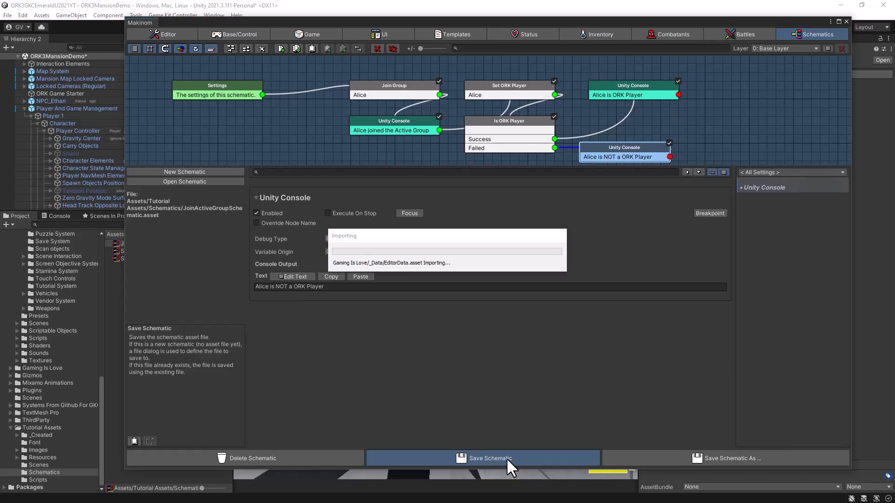
- Test the schematic in play mode, inspecting its messages about Alice in the Console and clearing the log before stopping
left_click(845, 19)
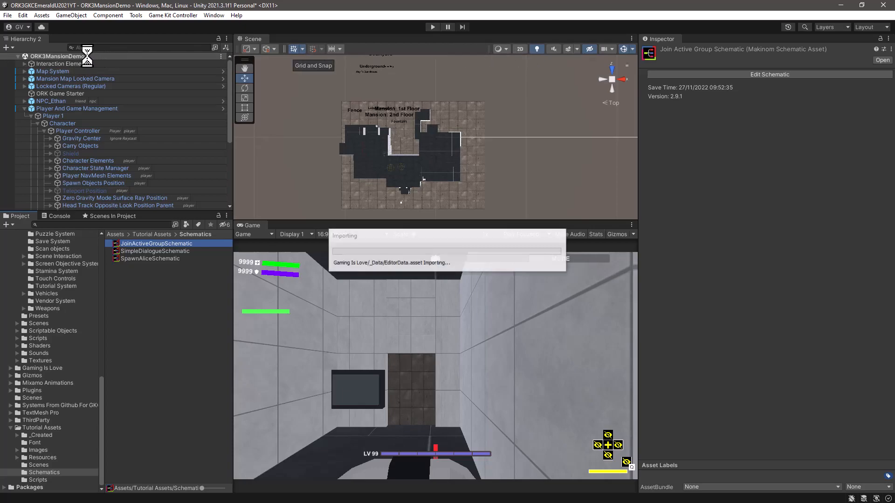
left_click(433, 26)
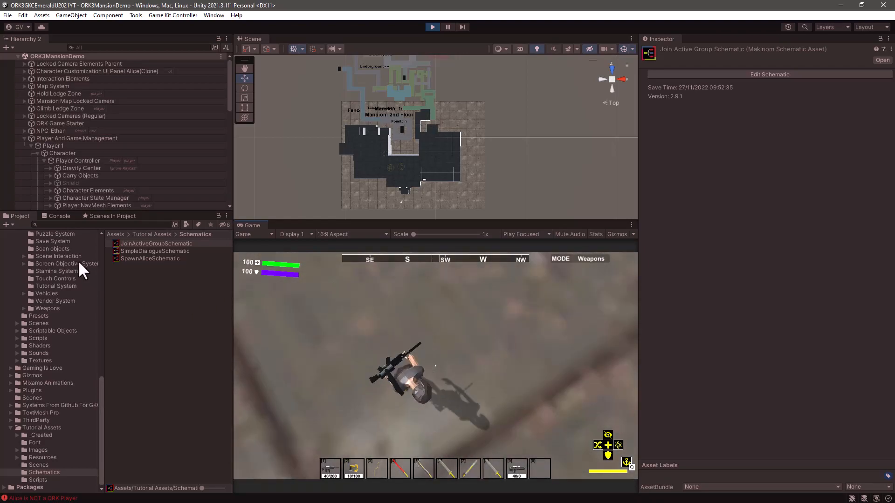
left_click(60, 216)
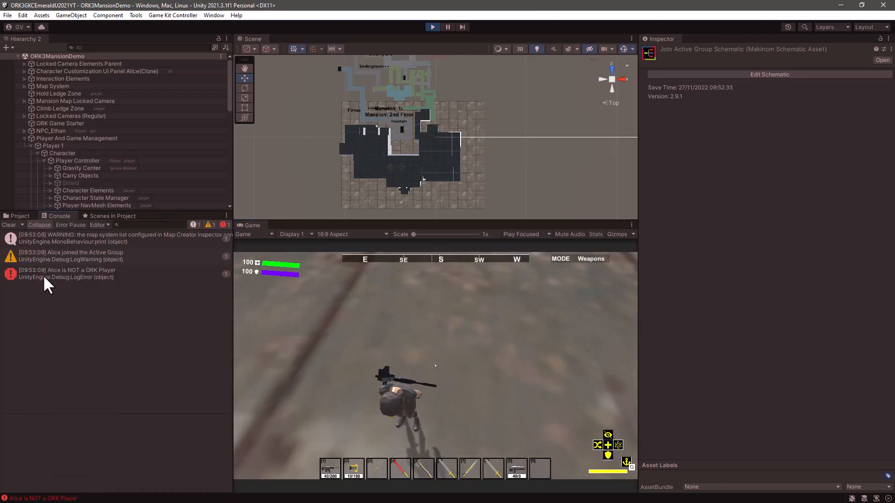
left_click(74, 273)
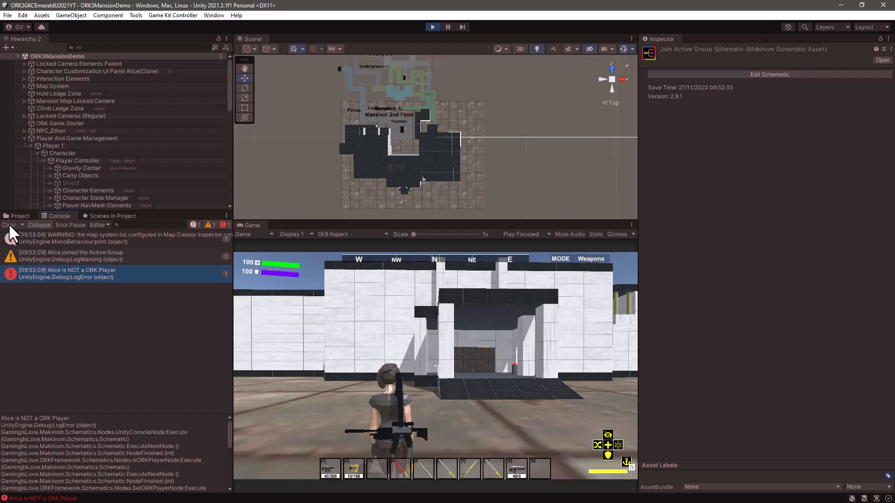
left_click(9, 225)
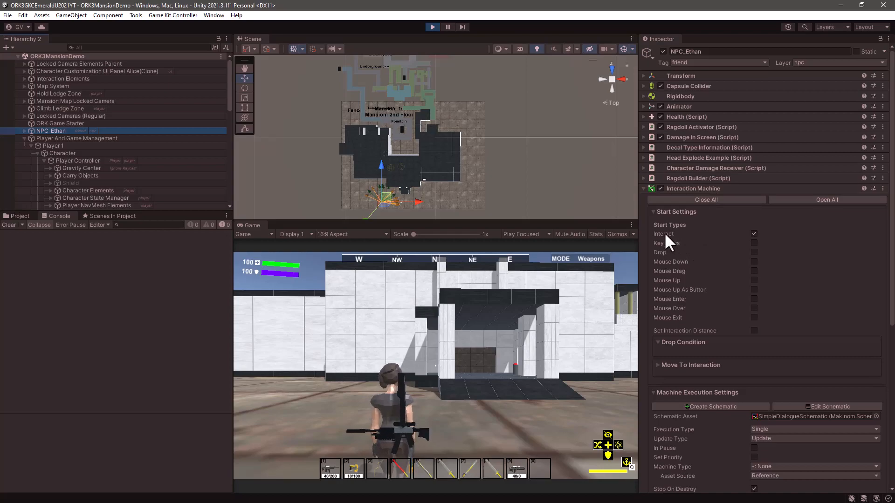
left_click(432, 26)
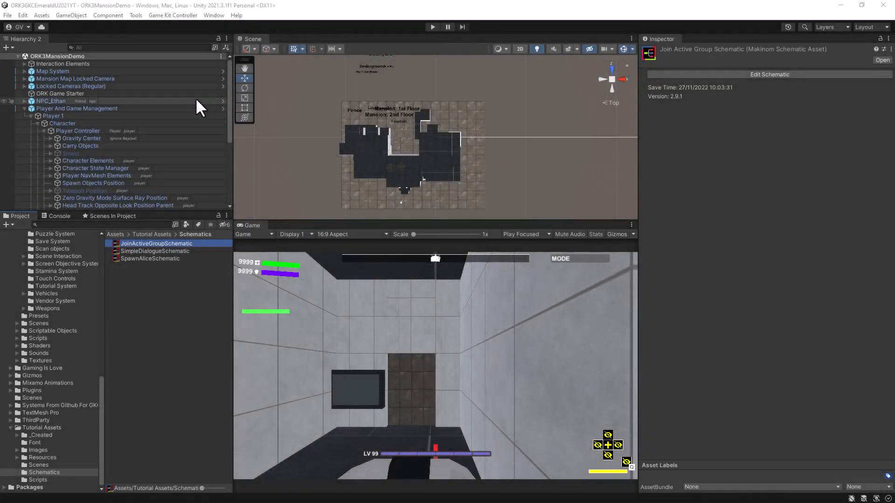
- Reopen JoinActiveGroupSchematic for editing and enlarge the node graph area so all its nodes fit
left_click(132, 286)
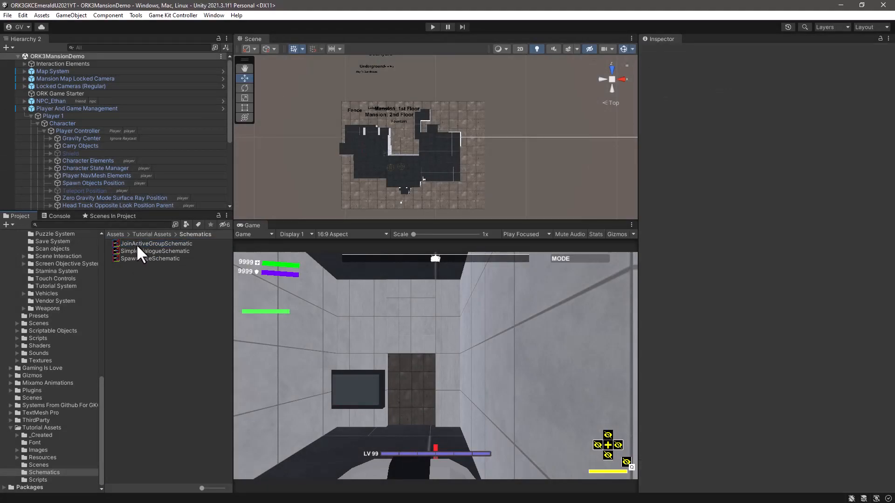
left_click(137, 244)
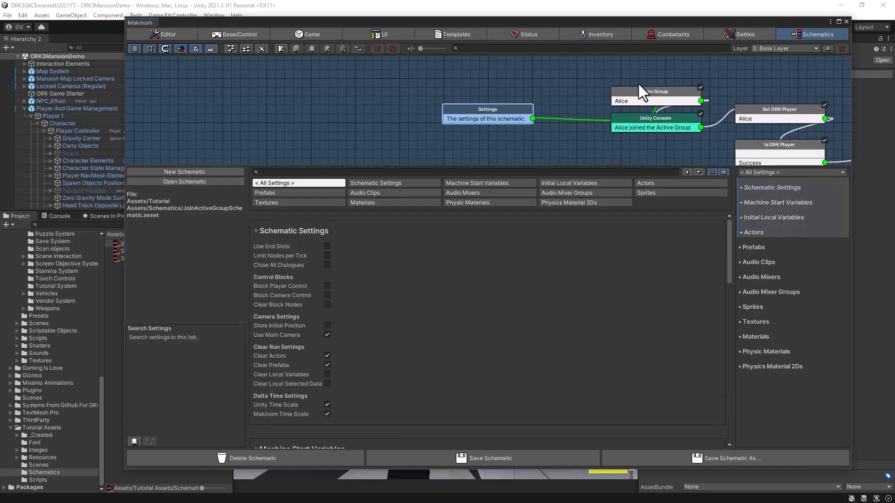
left_click_drag(720, 20, 670, 30)
middle_click_drag(695, 91, 484, 80)
left_click_drag(449, 173, 447, 239)
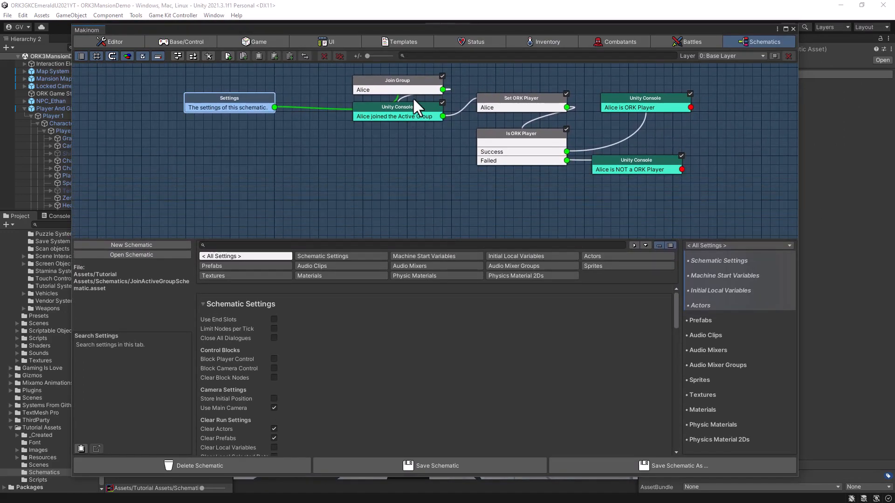
- Check the settings of the connected nodes, set the Is ORK Player node's combatant to Alice, and save the schematic
left_click(413, 79)
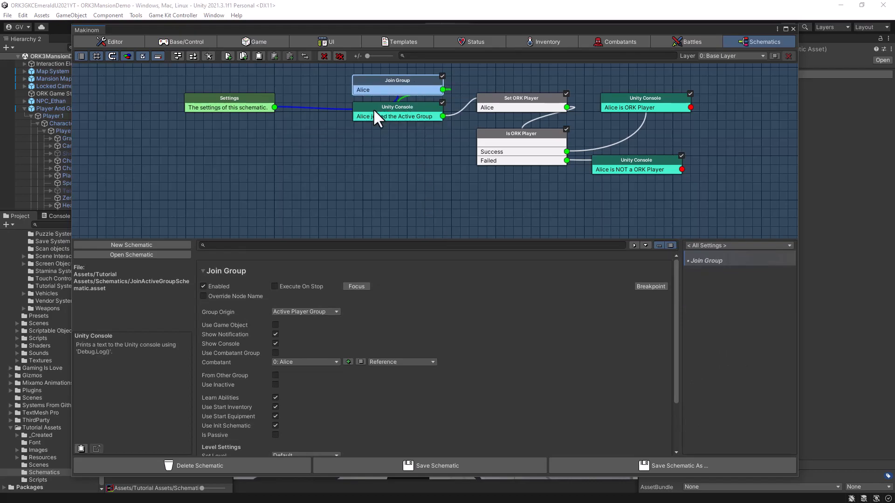
left_click(388, 112)
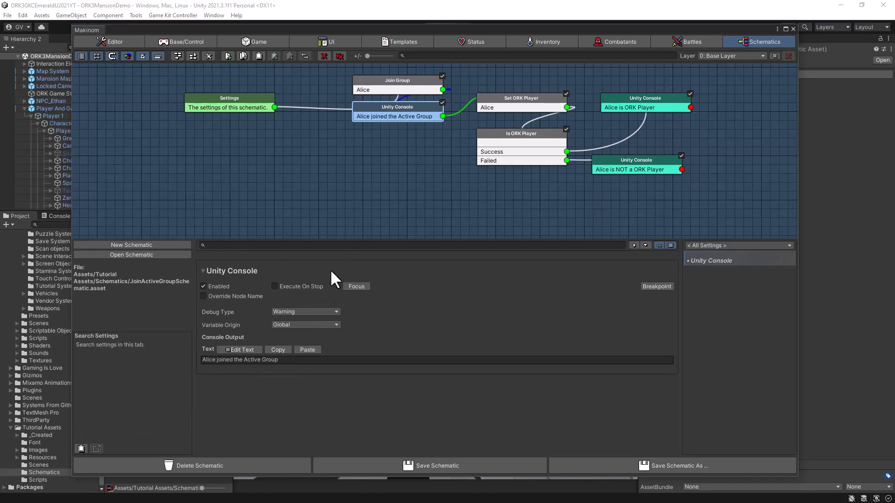
left_click(516, 98)
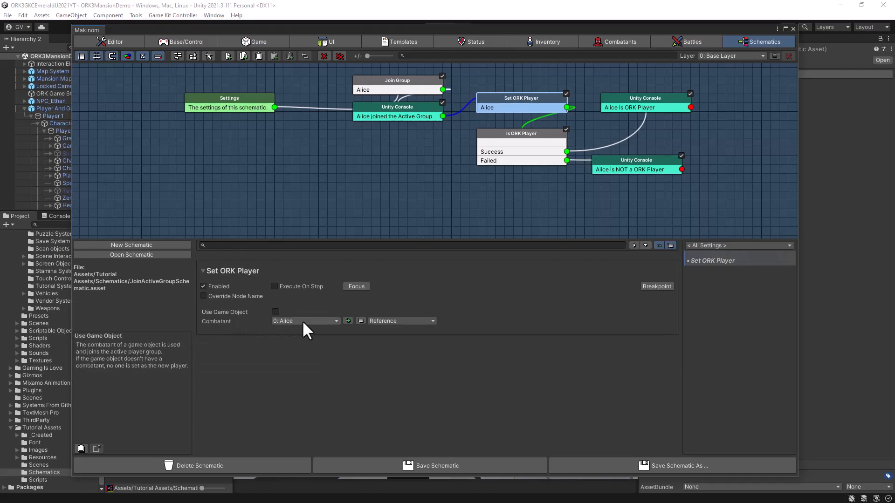
mouse_move(532, 102)
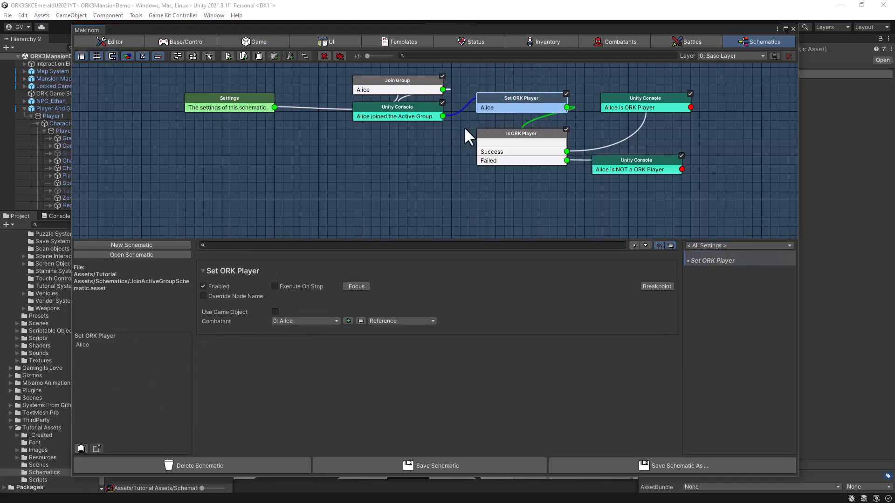
left_click(501, 131)
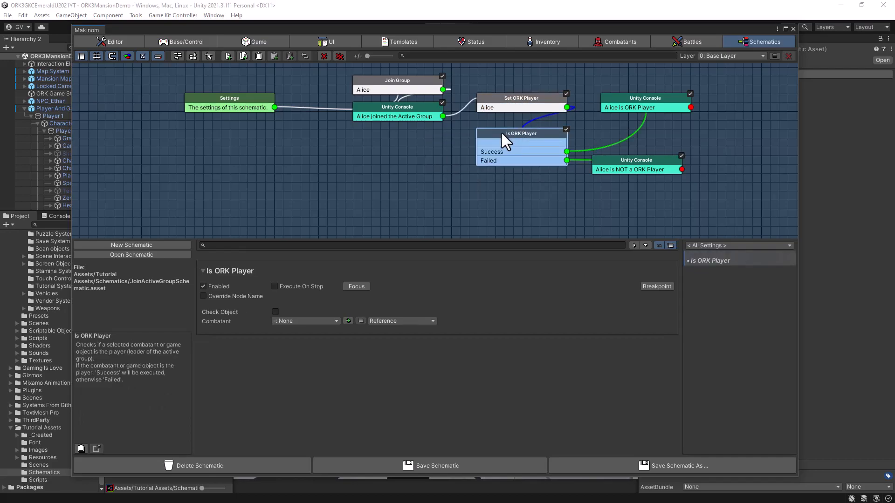
left_click(303, 321)
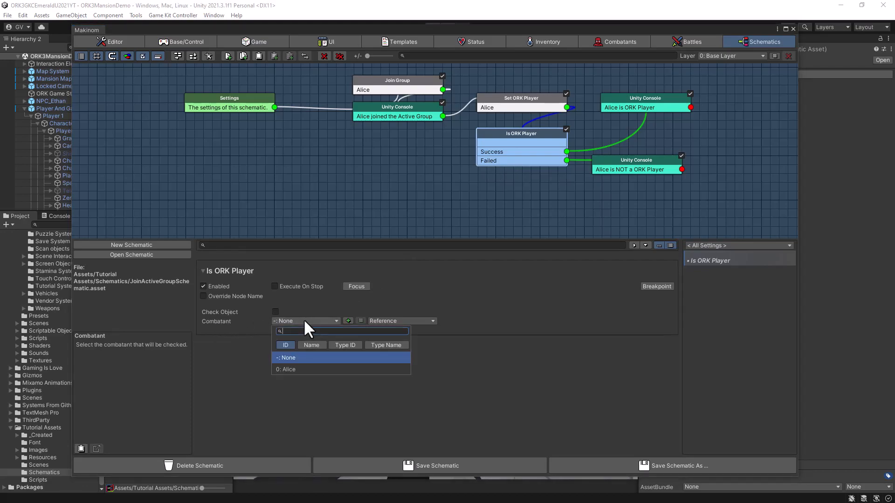
left_click(291, 369)
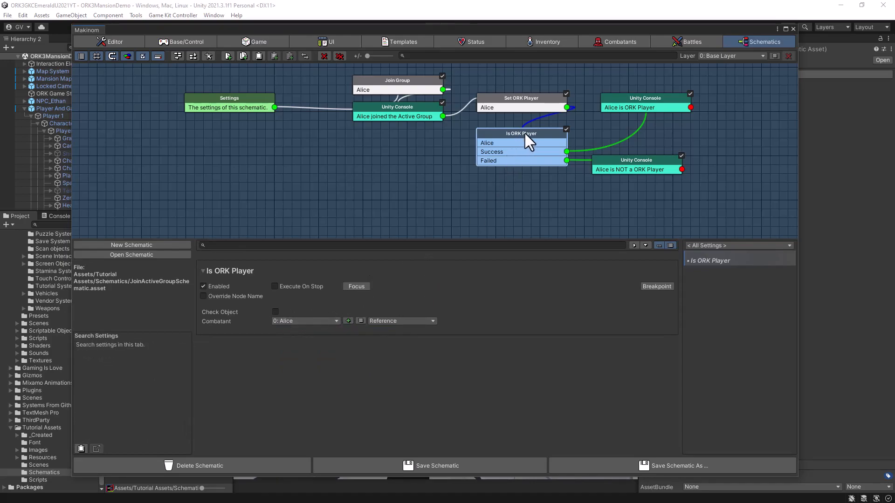
left_click(462, 466)
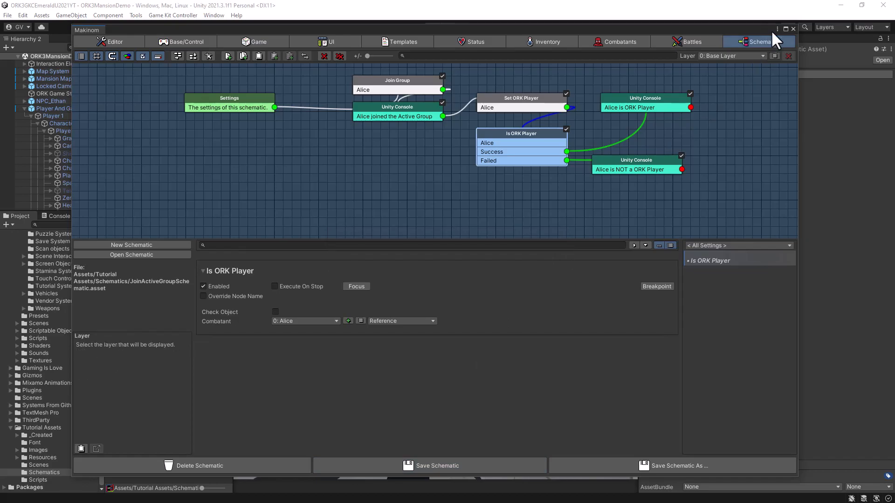
- Close the schematic editor and run the scene again to check whether Alice is the ORK player
left_click(715, 10)
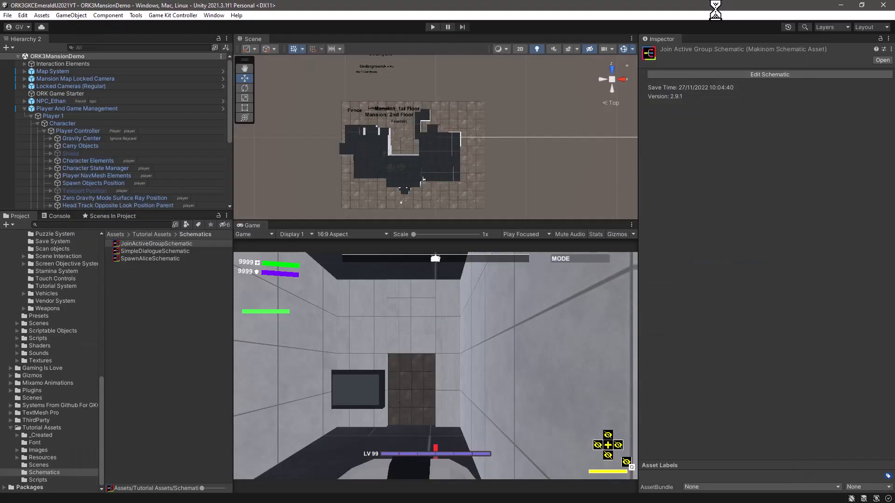
left_click(433, 27)
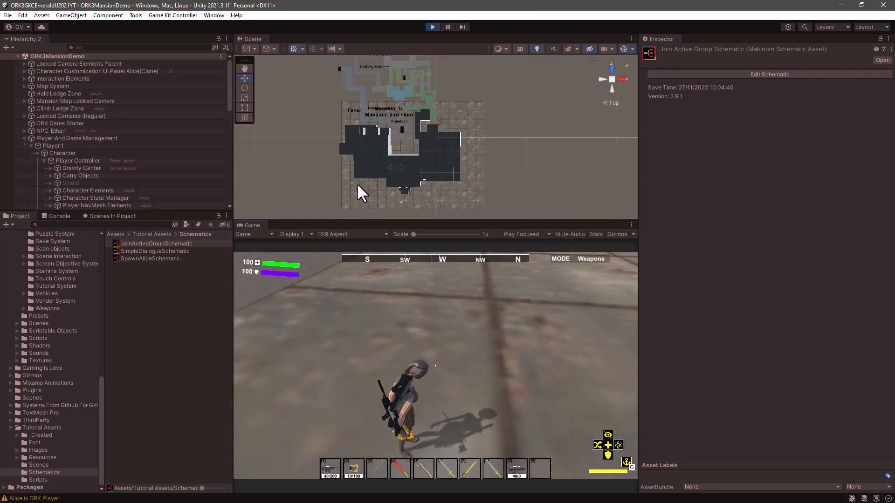
- Walk the player up to the dummy character in the running scene and check the Console messages about Alice
key("w")
key("w")
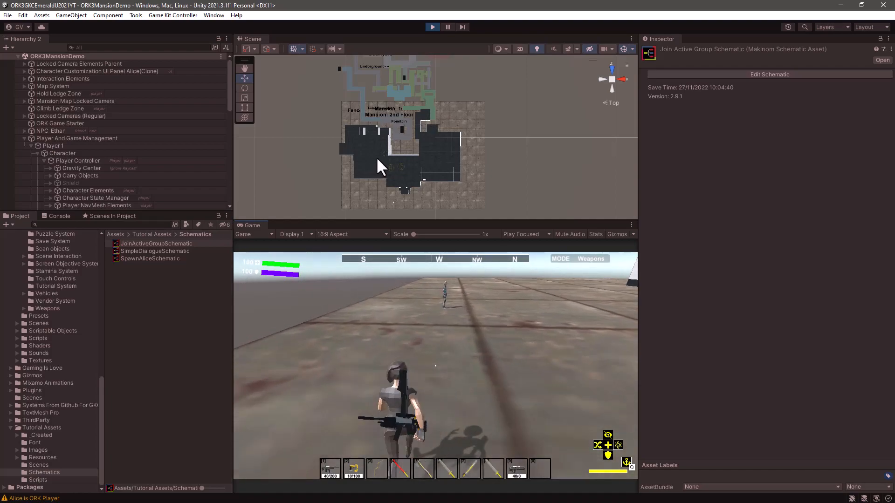
key("w")
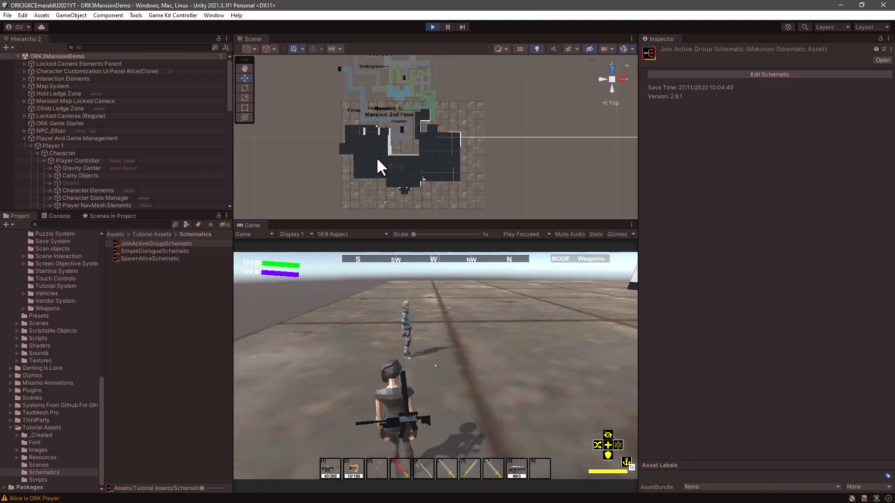
key("w")
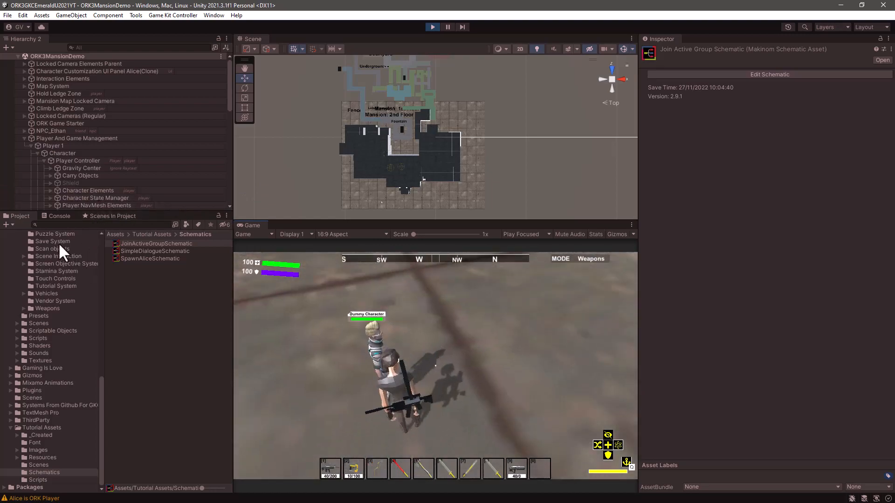
left_click(58, 216)
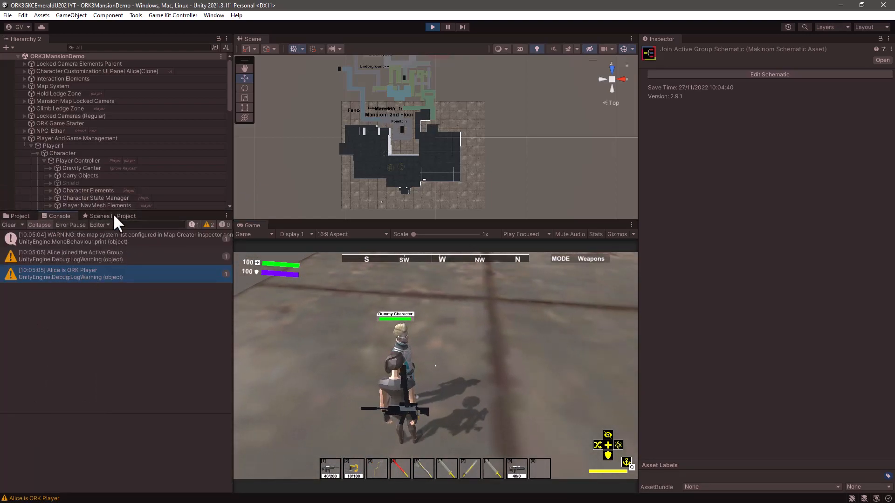
- Inspect NPC_Ethan's Interaction Machine and the player's InteractionController component, and stop play mode
left_click(44, 131)
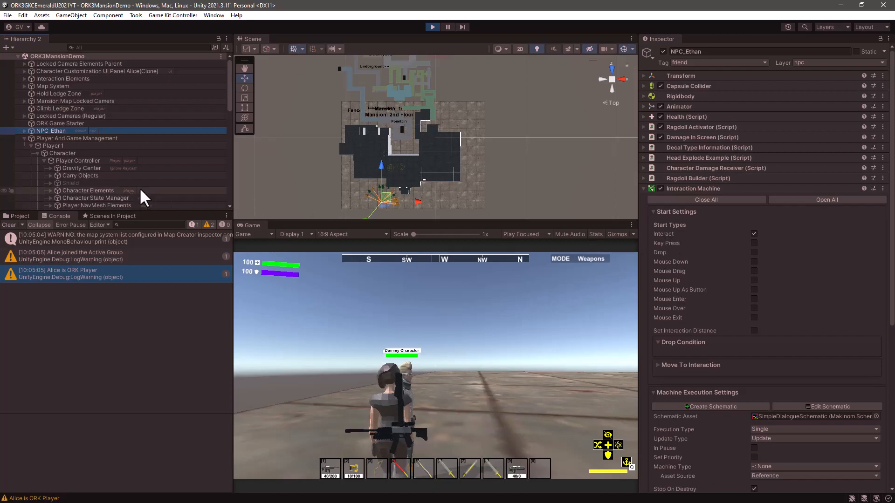
scroll(139, 186, "down", 6)
scroll(108, 178, "down", 4)
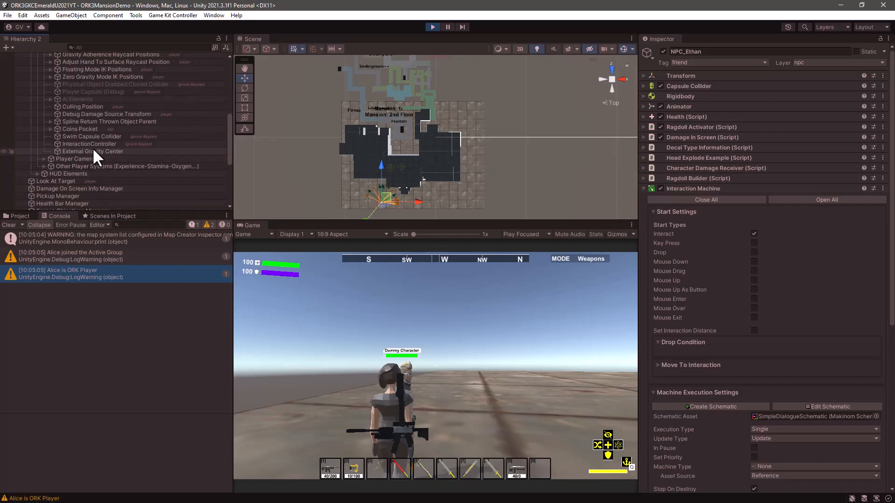
left_click(110, 143)
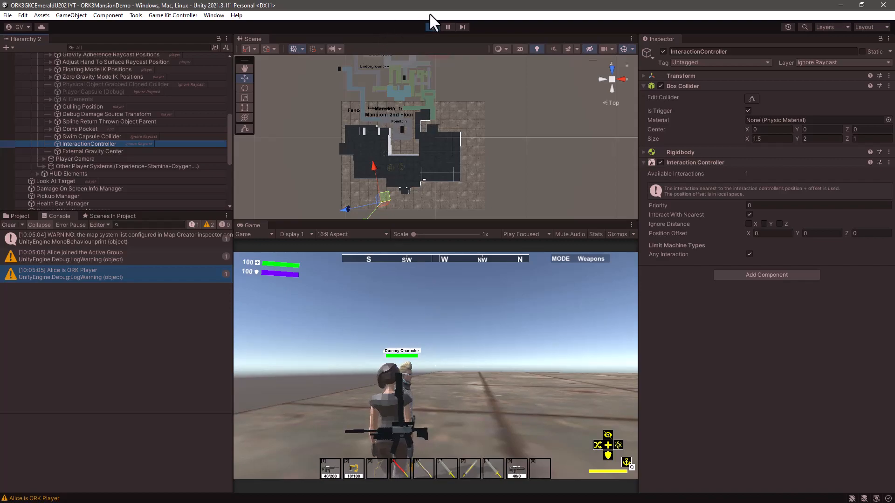
left_click(434, 26)
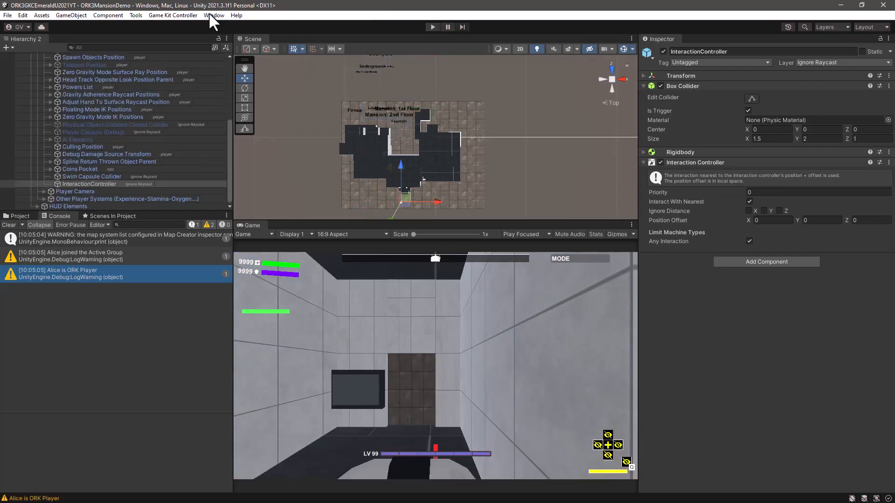
- Open the Makinom editor and display the InteractionHUD entry of the HUDs in the UI settings
left_click(209, 12)
mouse_move(223, 154)
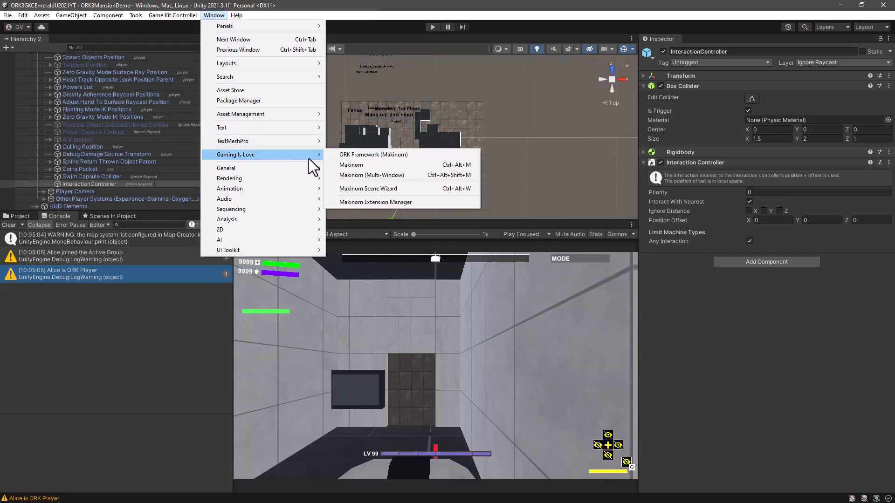
left_click(366, 165)
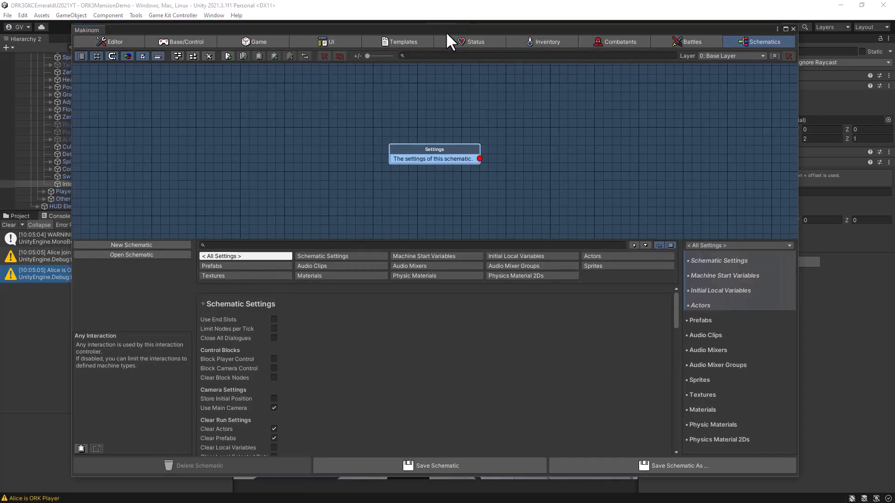
left_click_drag(446, 33, 446, 18)
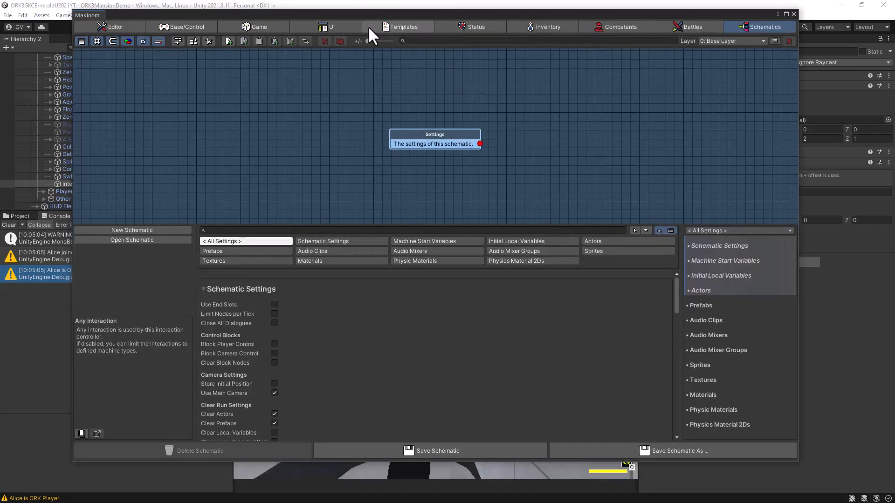
left_click(329, 27)
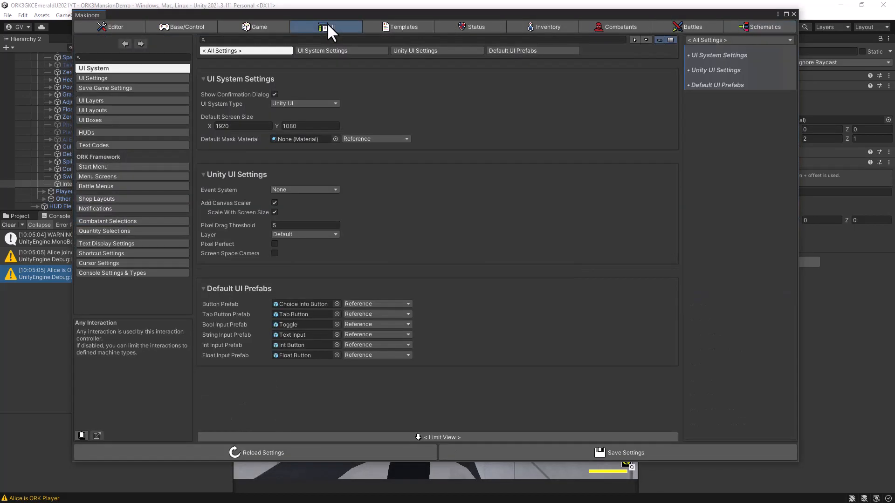
left_click(90, 133)
left_click(202, 114)
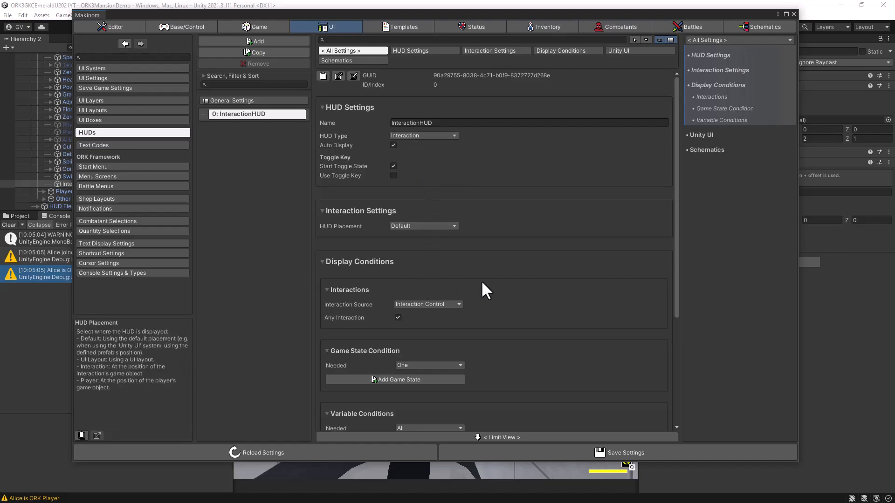
- Review InteractionHUD's HUD settings, display conditions and Unity UI prefab settings, and close the Makinom editor
scroll(502, 279, "down", 3)
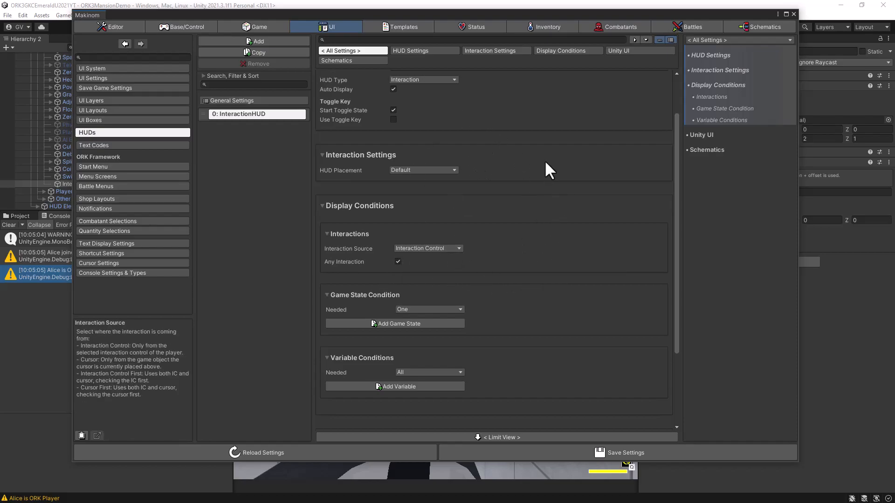
scroll(546, 161, "down", 3)
scroll(545, 162, "up", 5)
scroll(545, 161, "down", 4)
scroll(545, 162, "down", 2)
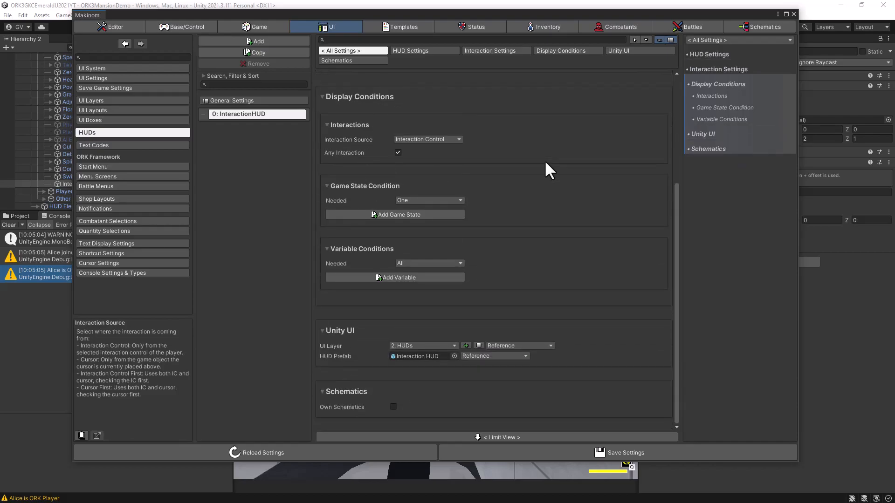
scroll(545, 162, "up", 6)
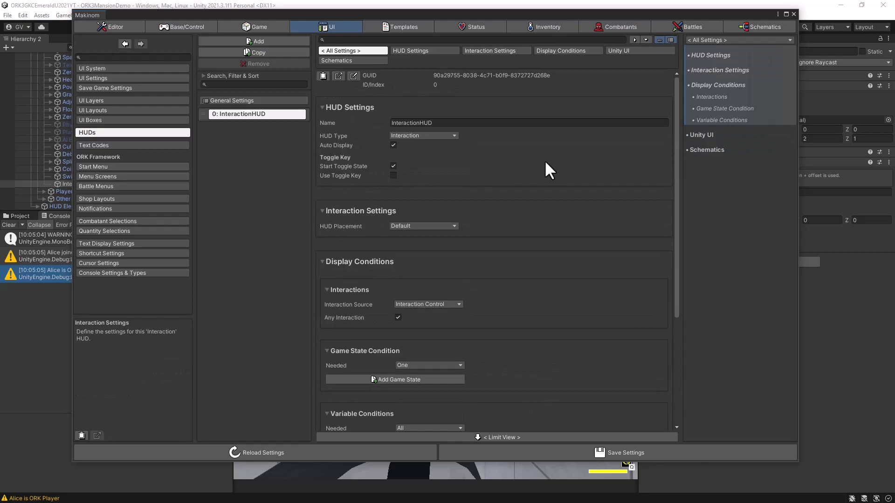
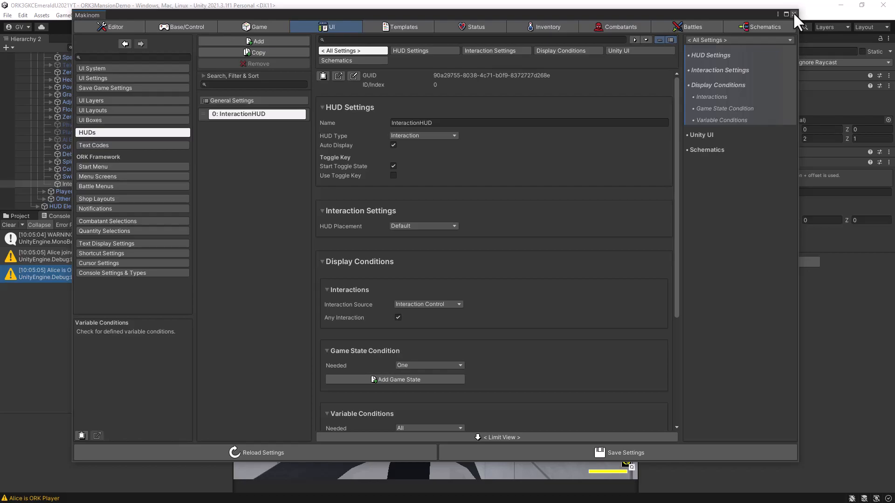
left_click(793, 14)
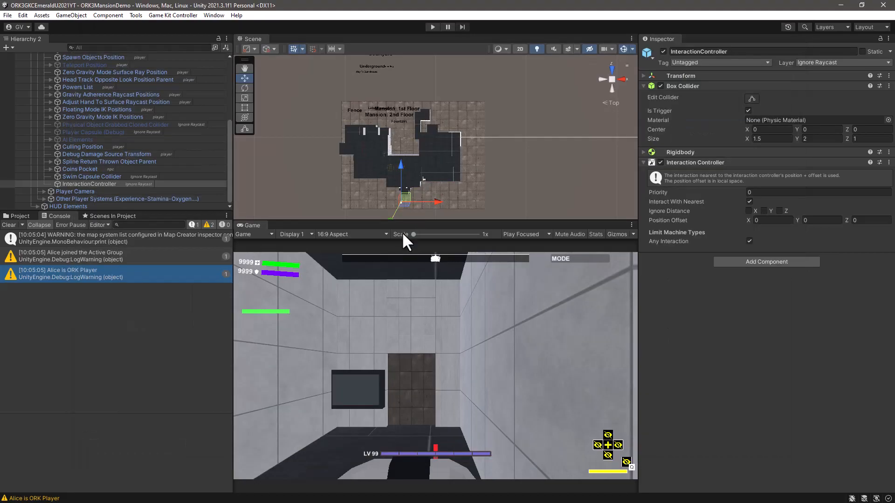
- Clear the Console log and browse the project assets to the DLL folder under Gaming Is Love, Makinom 2
left_click(9, 224)
left_click(20, 216)
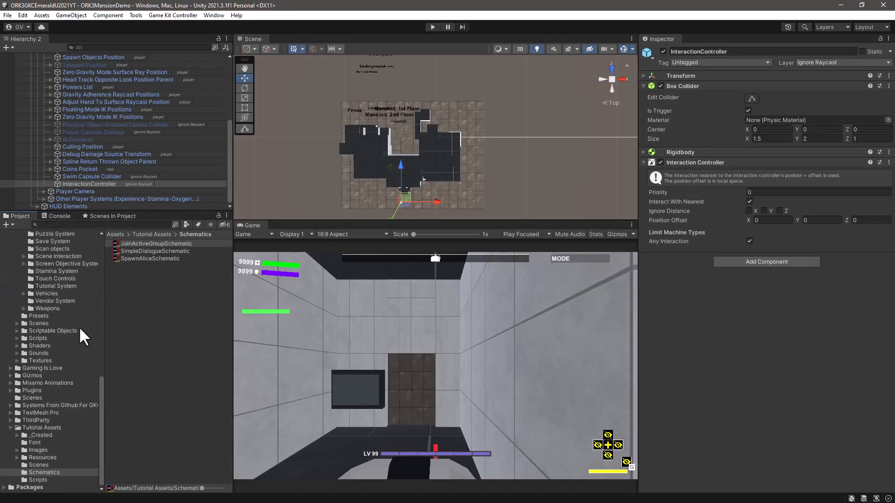
scroll(84, 327, "up", 10)
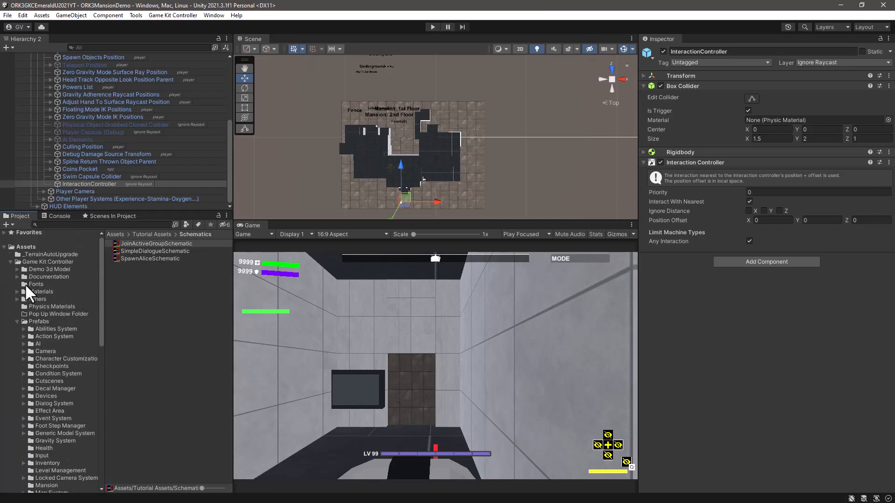
left_click(16, 321)
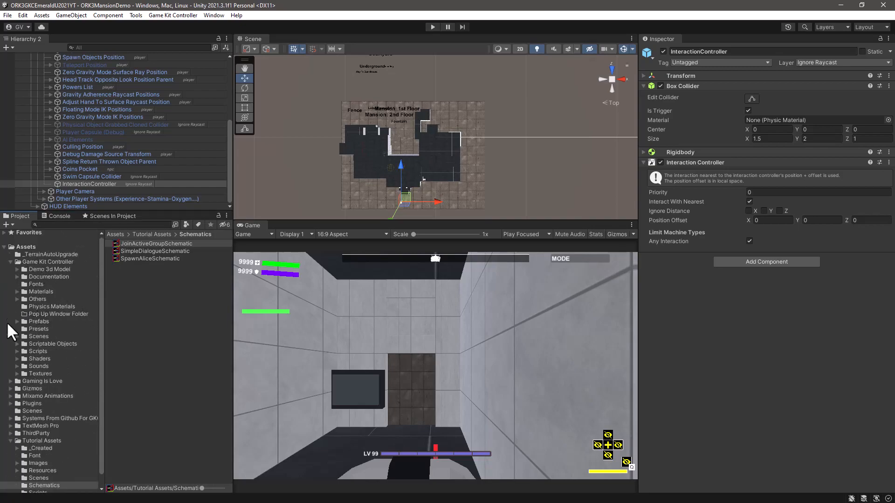
left_click(35, 382)
left_click(9, 381)
left_click(42, 404)
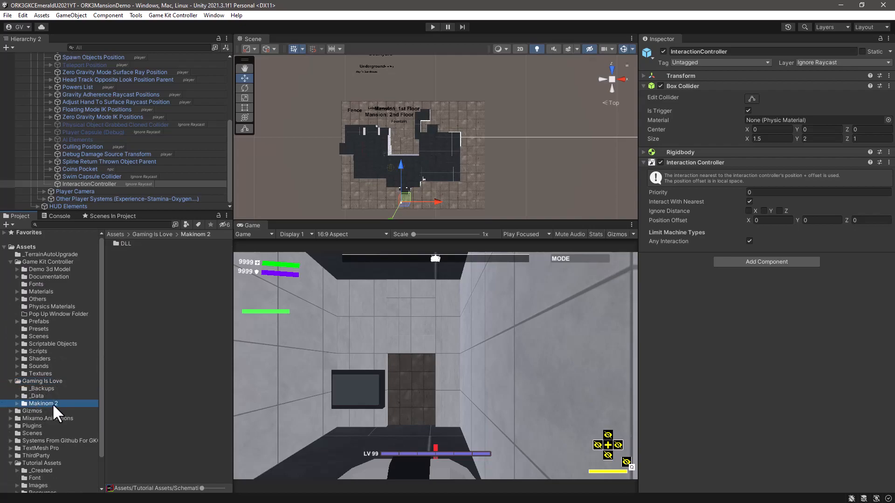
double_click(123, 243)
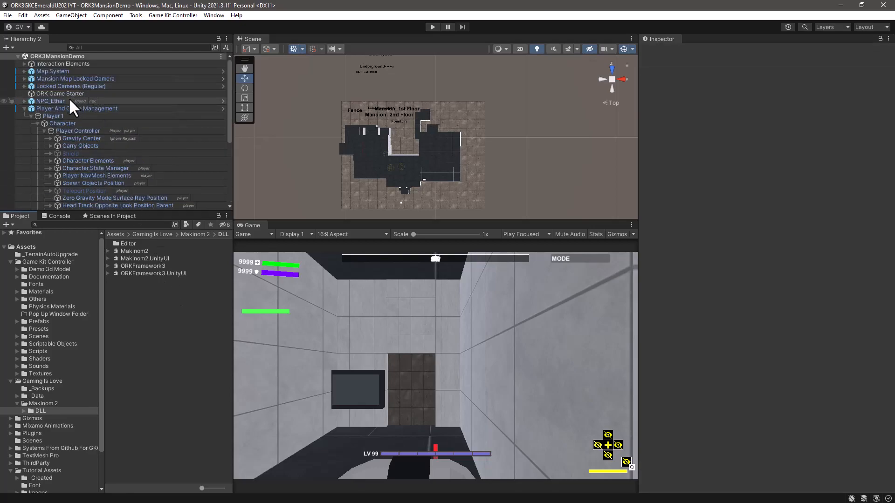
- View NPC_Ethan's Interaction Machine component, and search the Makinom 2 solution in Visual Studio for "Interaction Machine"
left_click(66, 101)
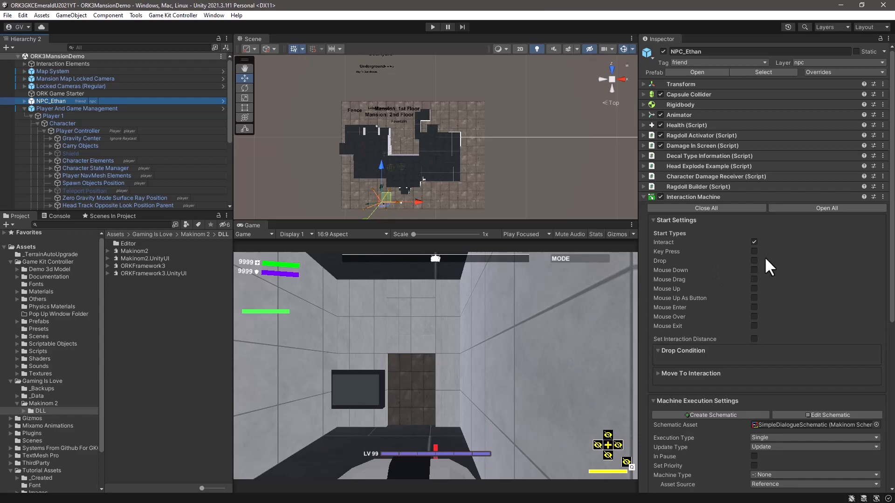
mouse_move(740, 262)
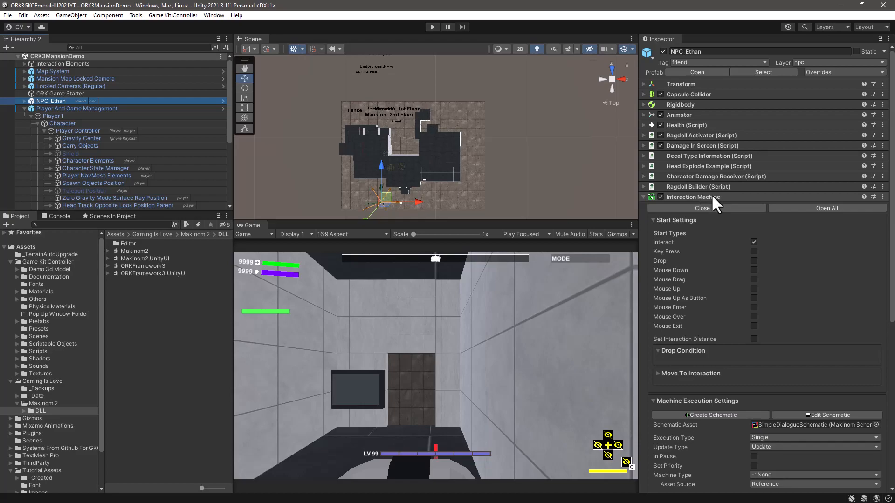
left_click_drag(0, 109, 659, 67)
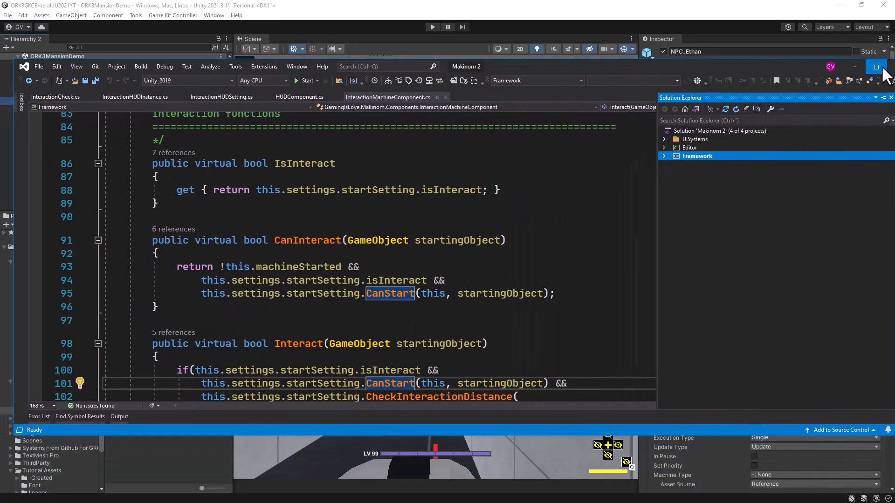
left_click(876, 67)
left_click(722, 61)
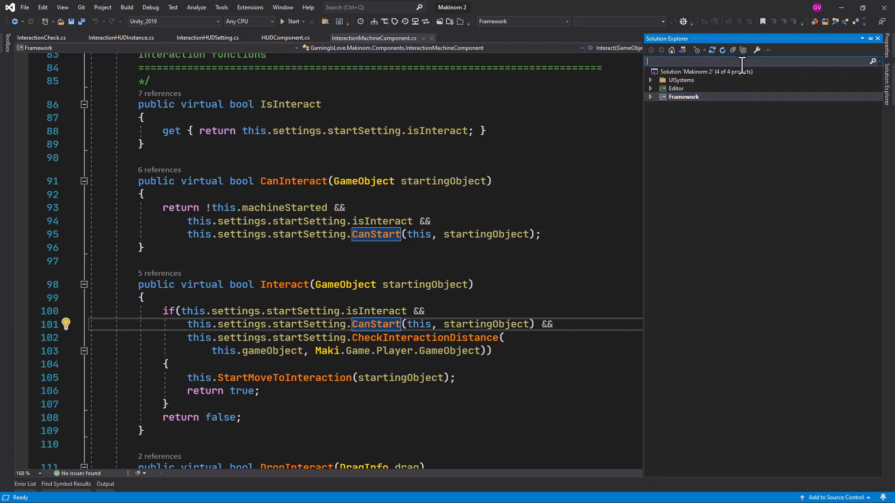
type("Interaction Machine")
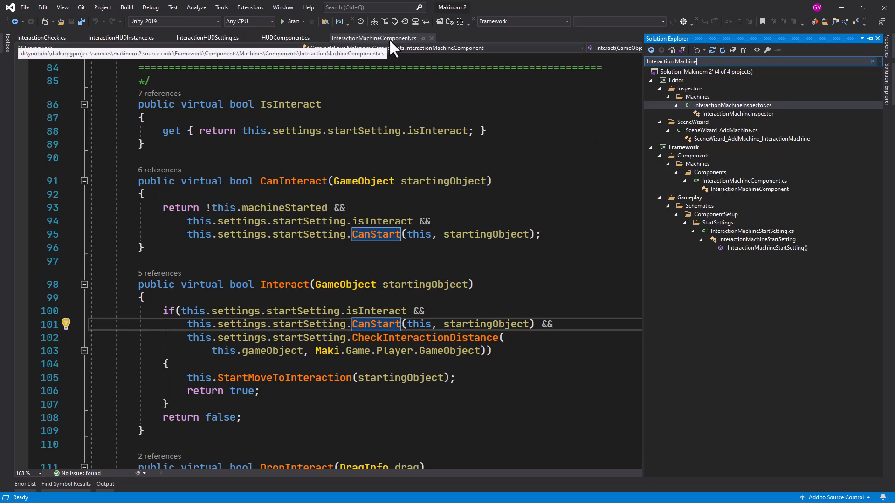
- Examine the IsInteract, CanInteract and Interact functions in InteractionMachineComponent.cs
left_click(507, 106)
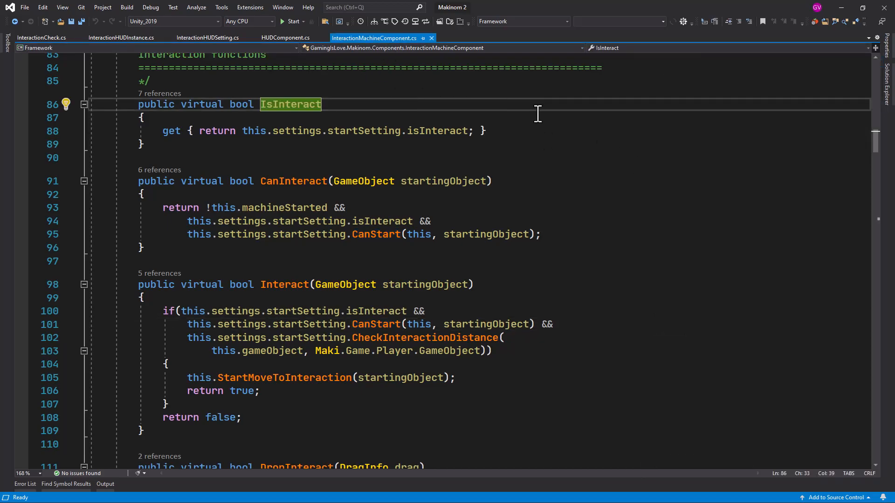
left_click(291, 181)
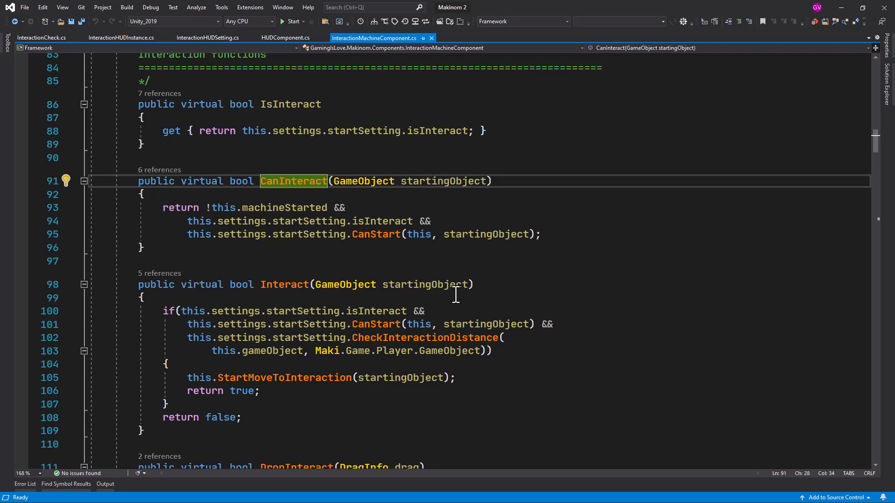
scroll(454, 298, "down", 2)
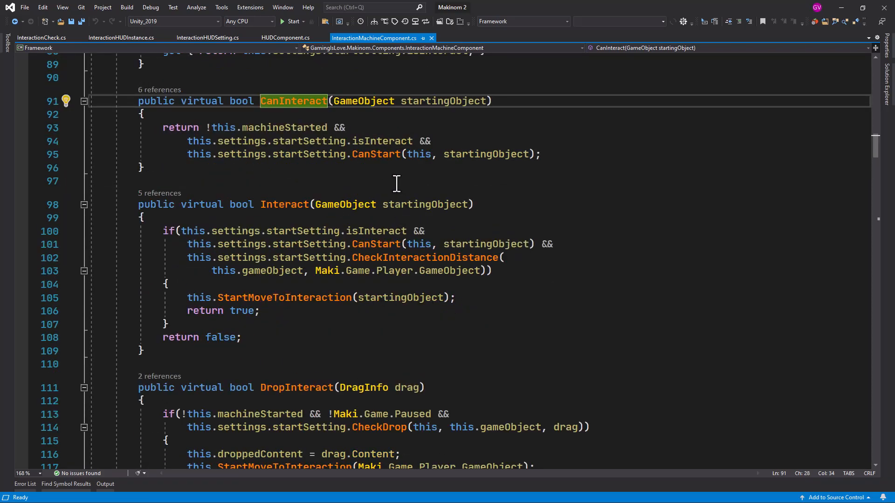
double_click(296, 204)
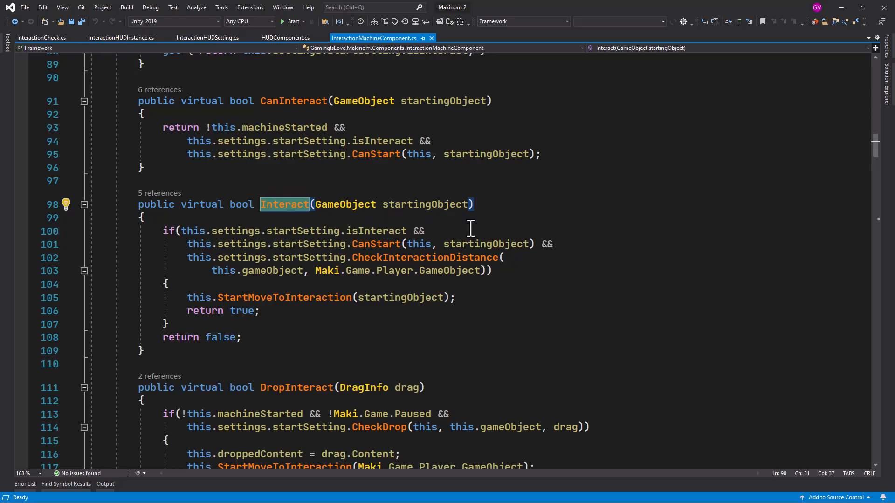
mouse_move(330, 277)
mouse_move(388, 275)
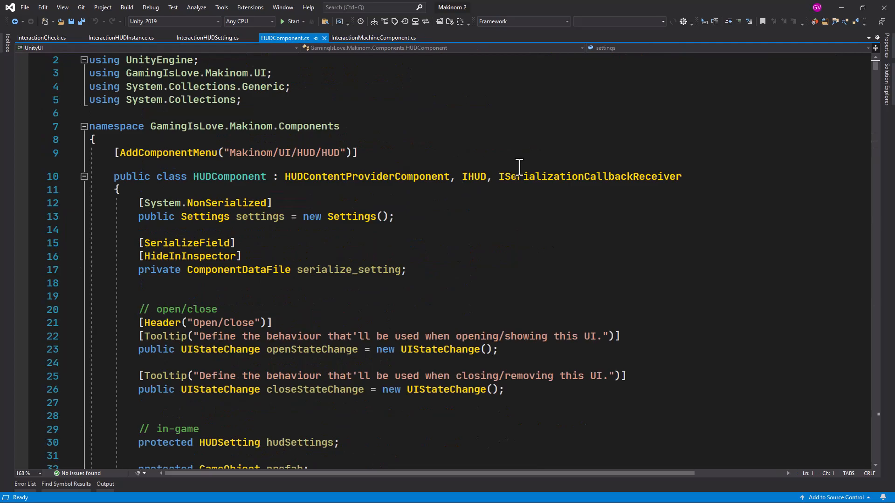
- Read HUDComponent.cs from its field declarations through the Init, ResetRectTransform and Awake functions
scroll(537, 232, "down", 2)
scroll(538, 231, "down", 13)
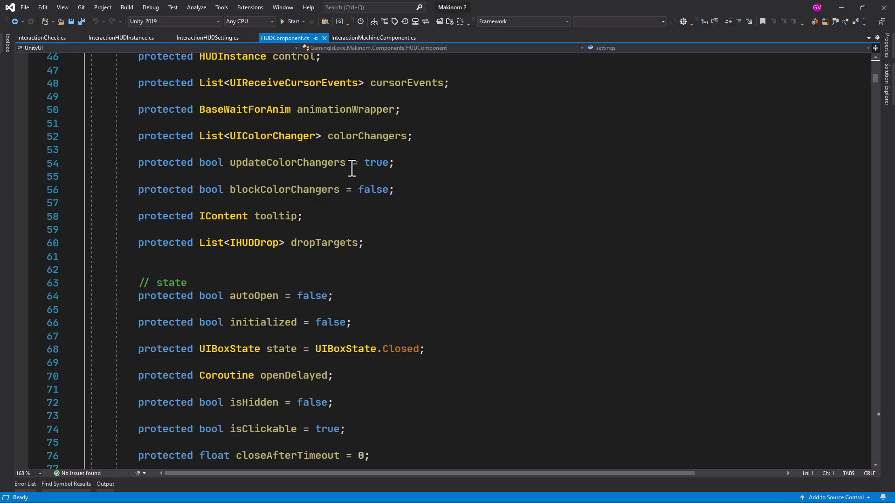
scroll(484, 217, "down", 16)
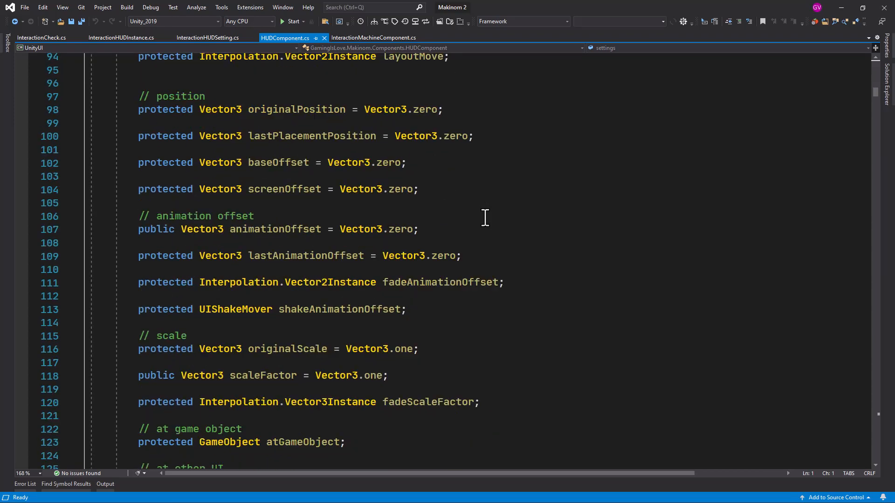
scroll(485, 218, "down", 17)
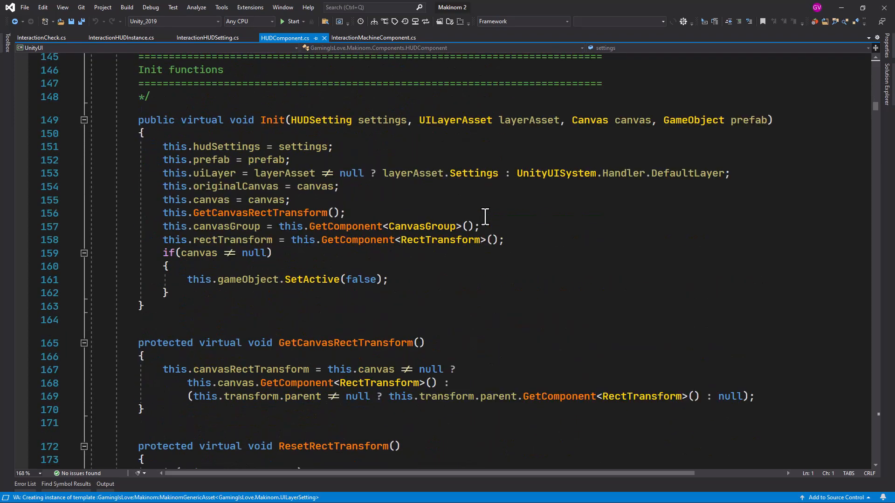
scroll(485, 216, "down", 9)
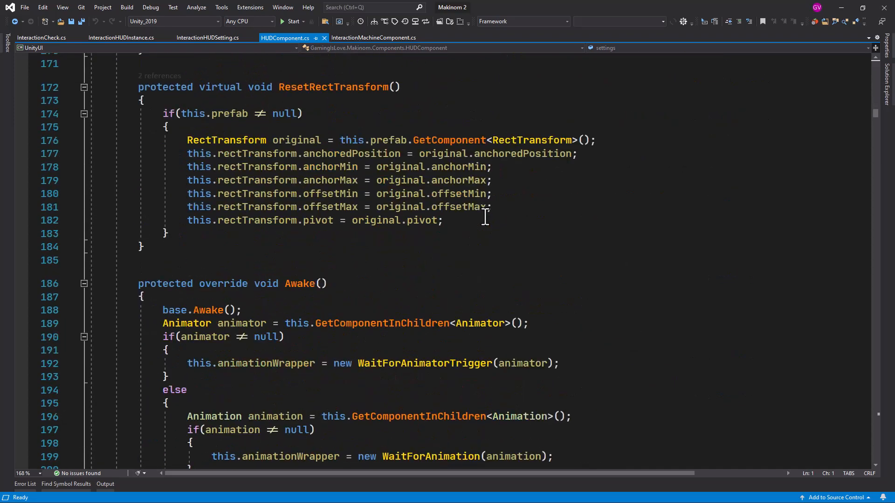
- Find all references to interactionSource from InteractionHUDSetting.cs and open the one in InteractionHUDInstance.cs
left_click(208, 38)
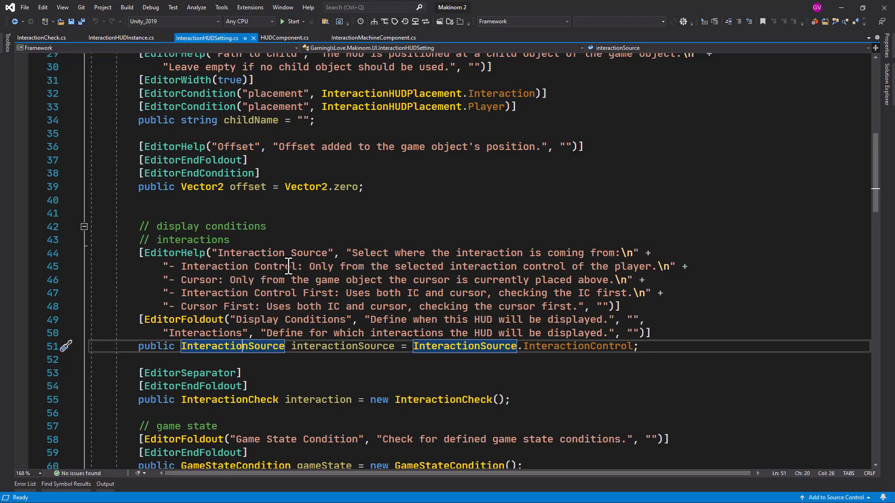
left_click_drag(181, 267, 298, 268)
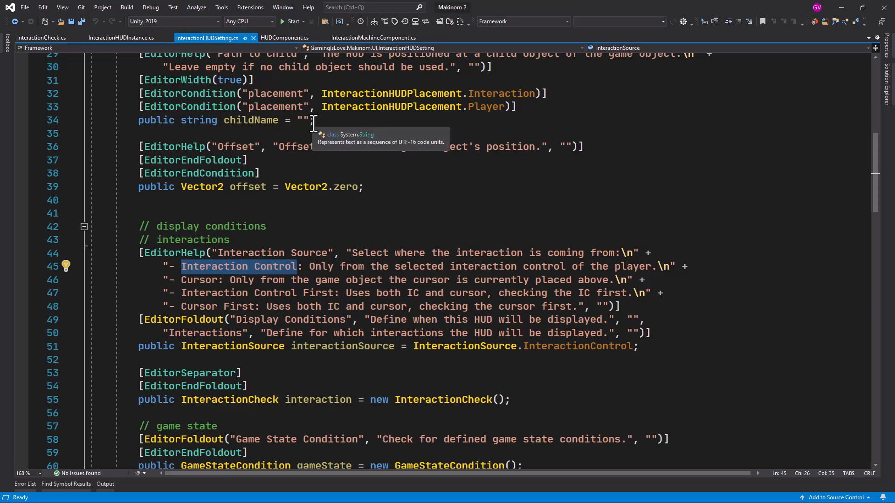
left_click(353, 349)
right_click(353, 348)
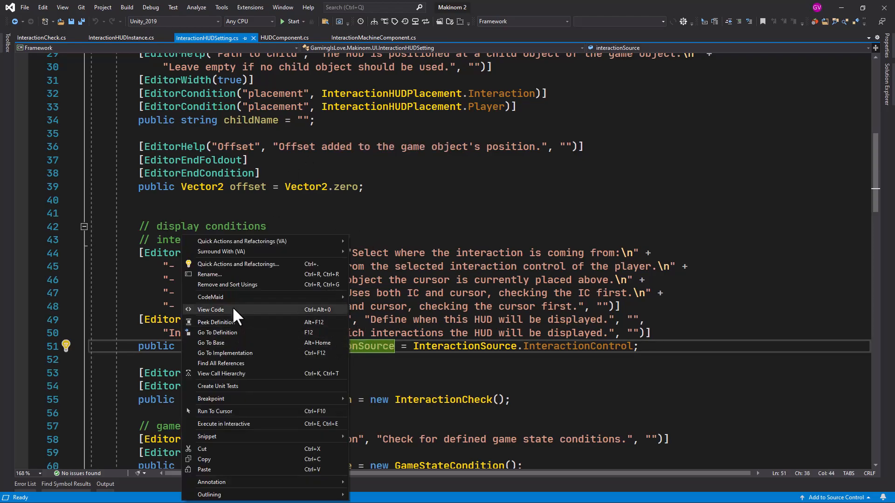
left_click(222, 364)
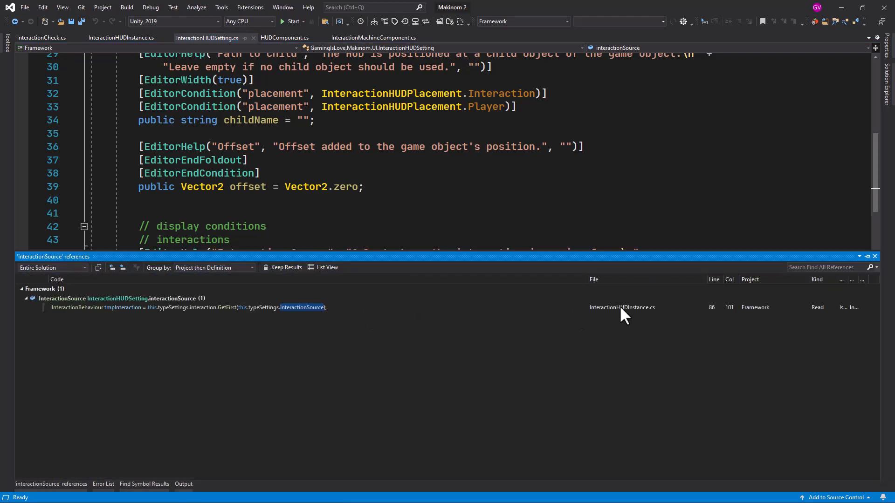
left_click(620, 308)
key("Return")
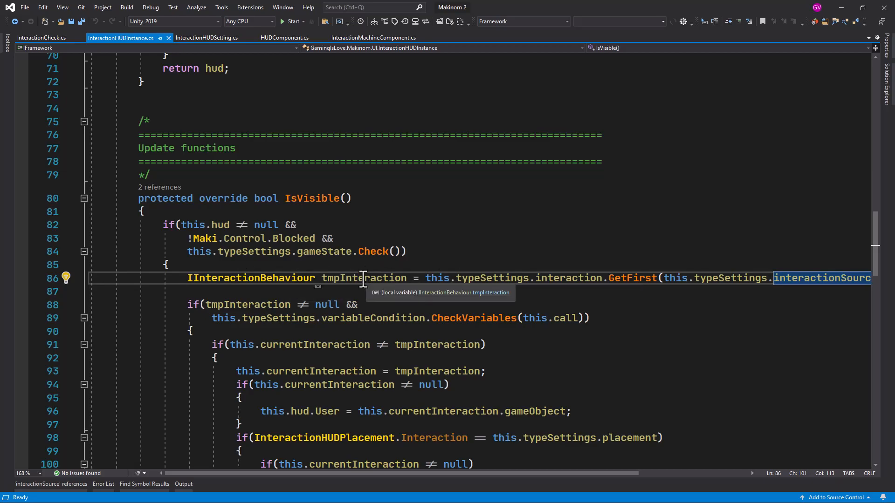
- Examine how the IsVisible function in InteractionHUDInstance.cs handles the current interaction and the Interaction and Player HUD placements
scroll(363, 278, "down", 7)
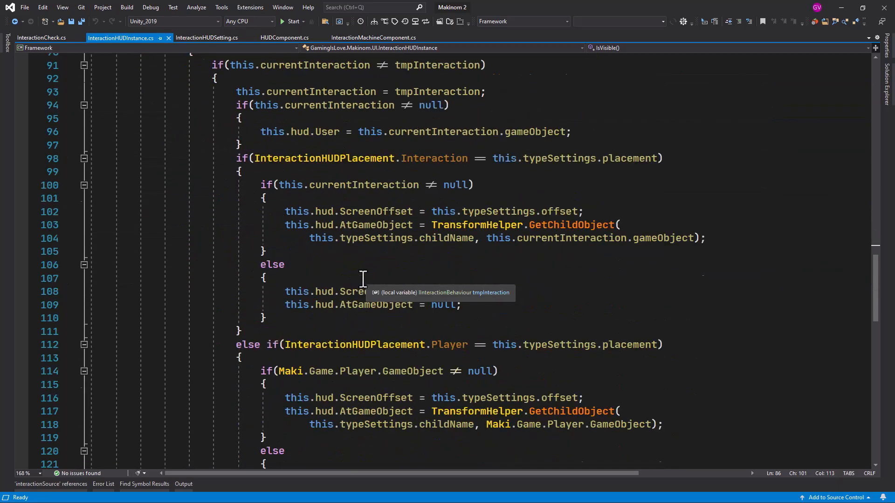
scroll(484, 276, "down", 2)
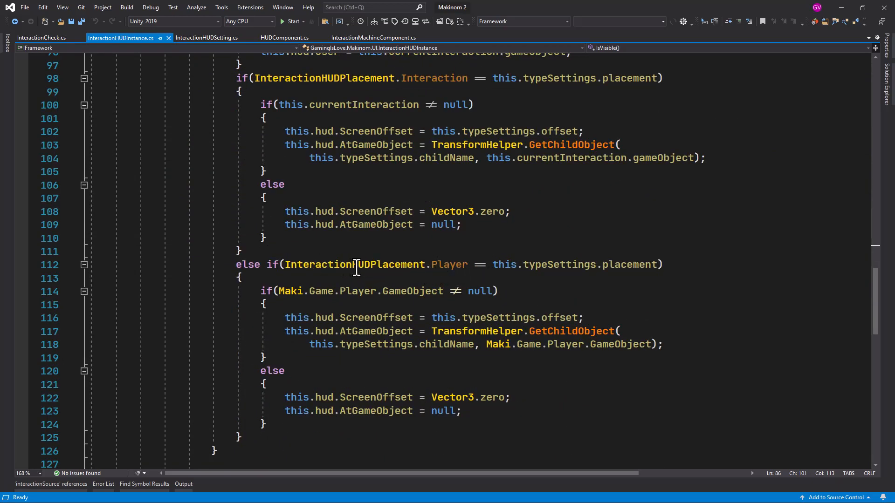
mouse_move(446, 264)
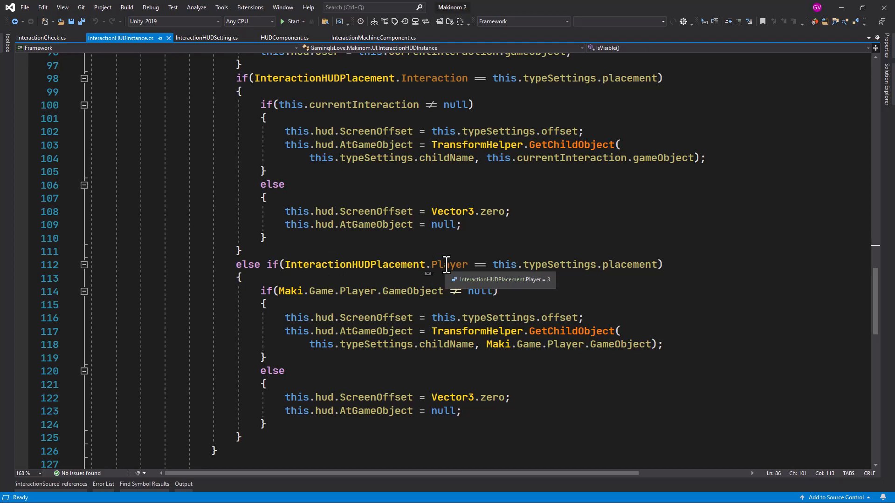
scroll(545, 310, "down", 2)
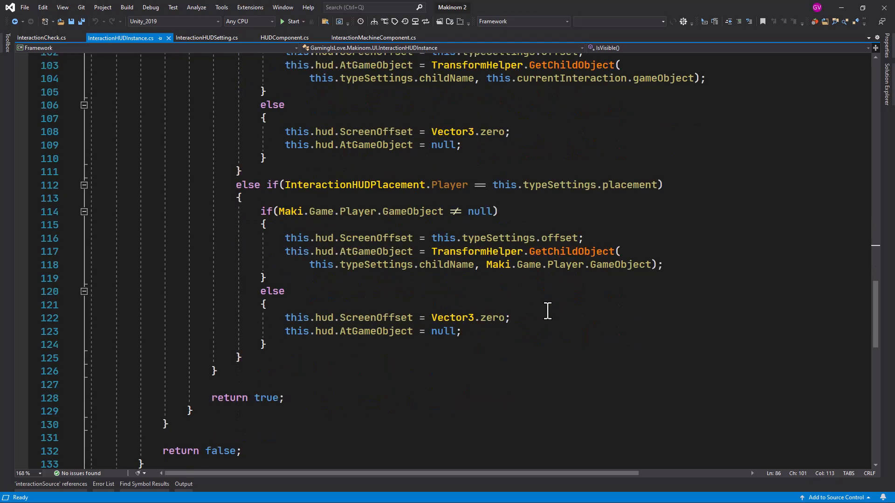
mouse_move(353, 212)
- Switch to Unity and open JoinActiveGroupSchematic from the Tutorial Assets Schematics folder in the Makinom editor
left_click(840, 9)
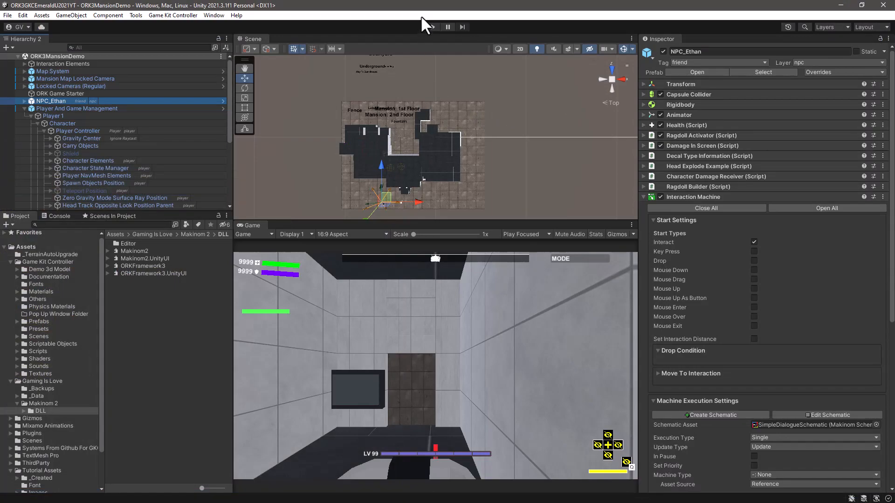
scroll(72, 377, "down", 2)
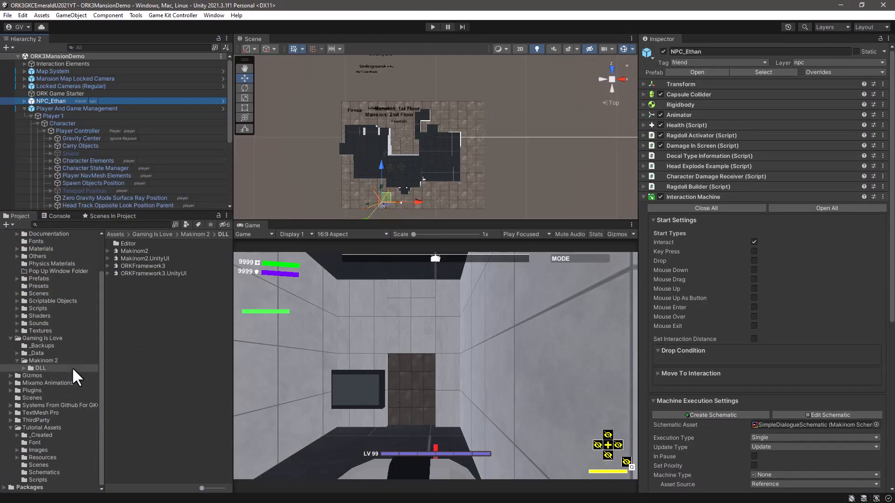
left_click(32, 472)
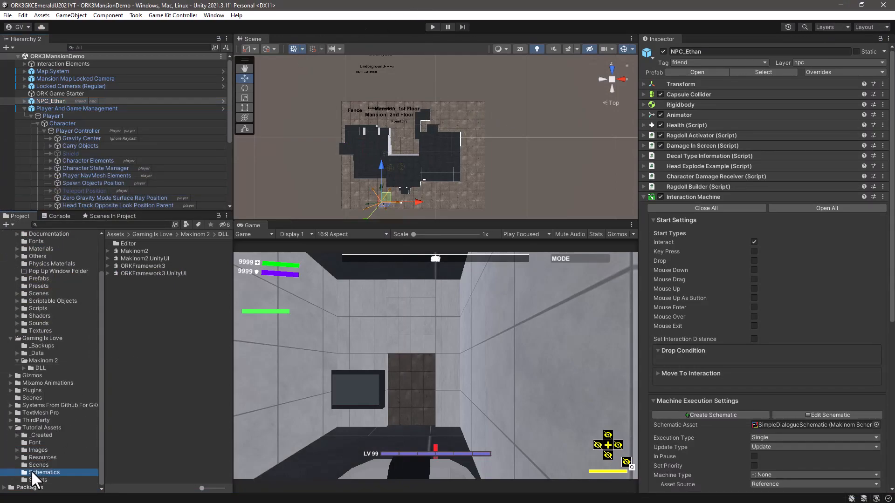
left_click(145, 243)
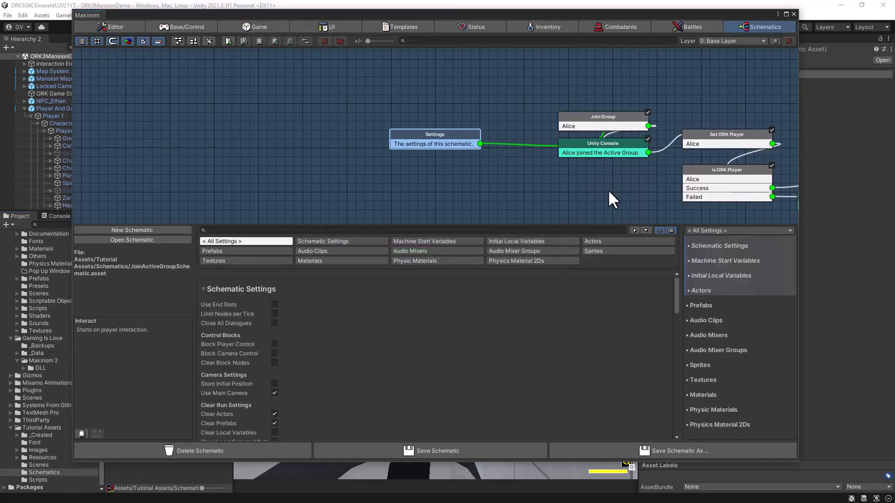
- Add a Set Player node to the schematic beneath the "Alice joined the Active Group" console node
middle_click_drag(612, 198, 350, 164)
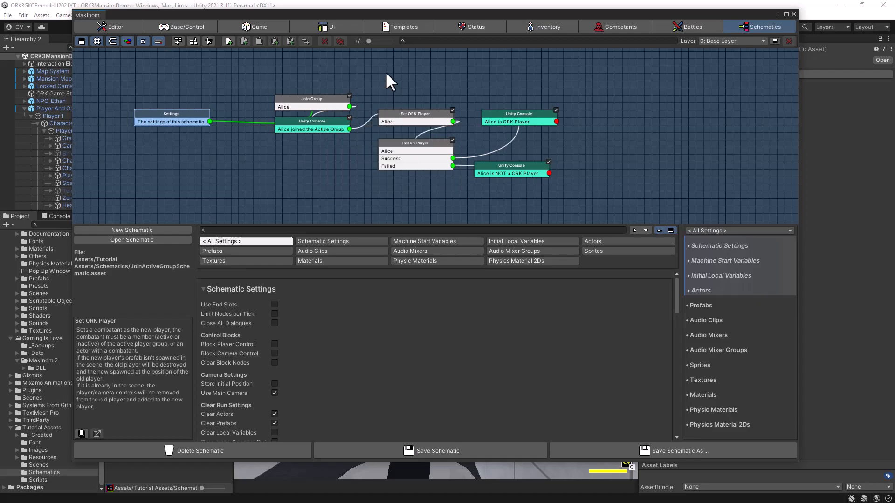
right_click(276, 154)
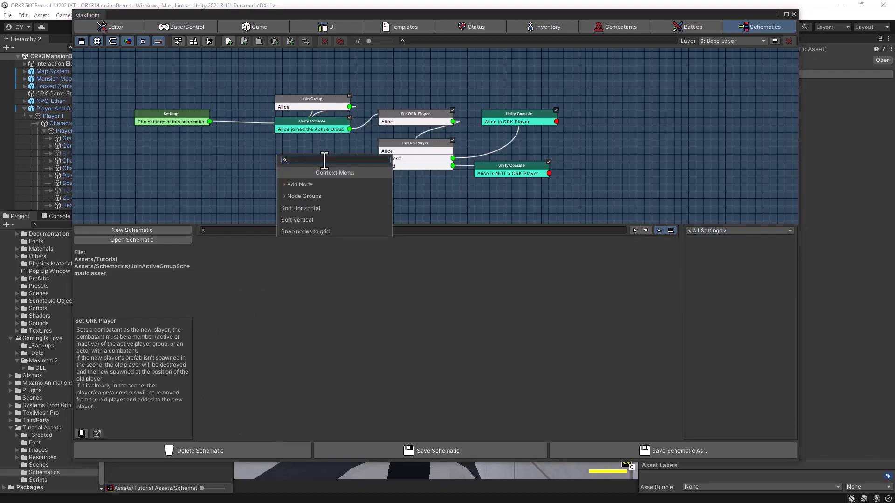
type("player")
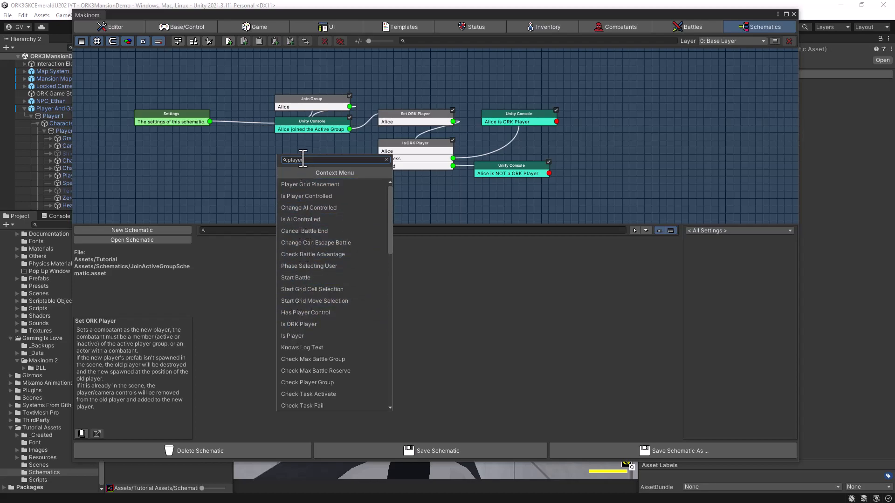
key("BackSpace")
key("BackSpace")
key("BackSpace")
key("BackSpace")
key("BackSpace")
key("BackSpace")
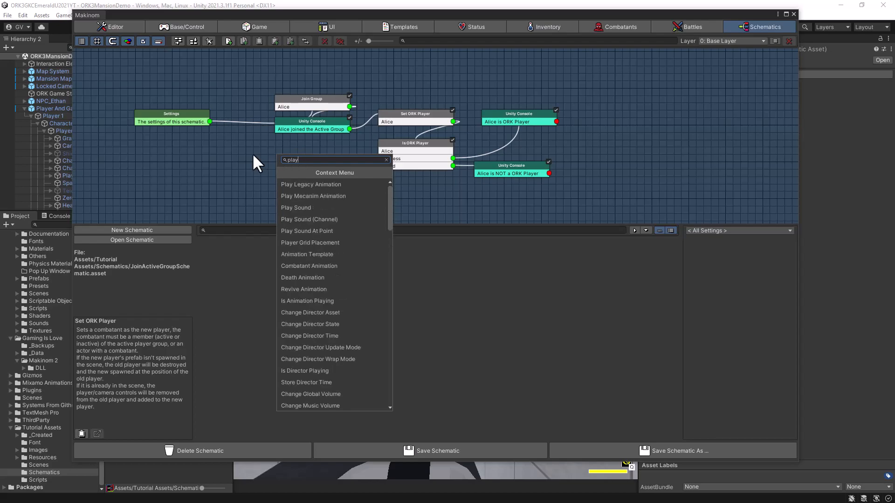
type("set pla")
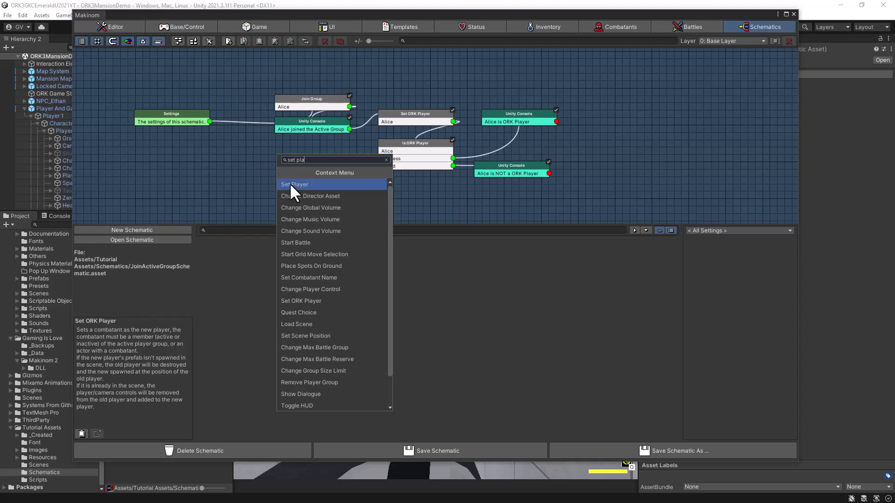
left_click(290, 184)
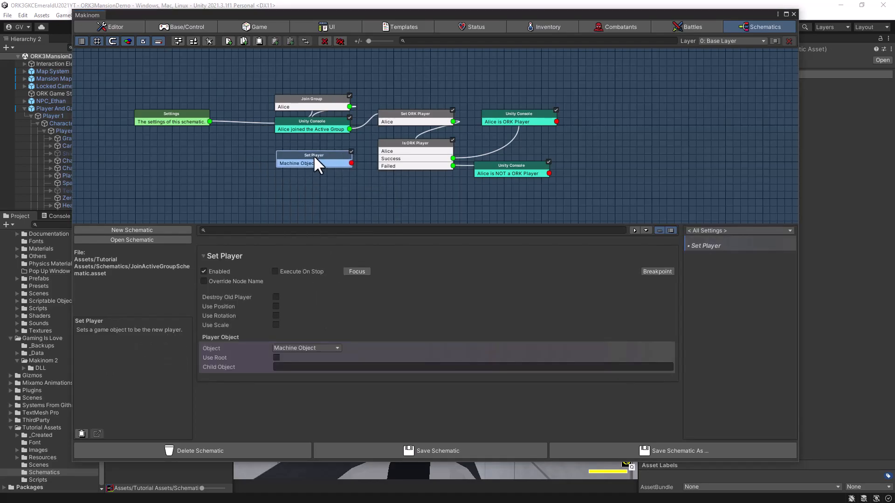
- Link the Set Player node between the "Alice joined the Active Group" console node and the Set ORK Player node
left_click_drag(349, 129, 390, 108)
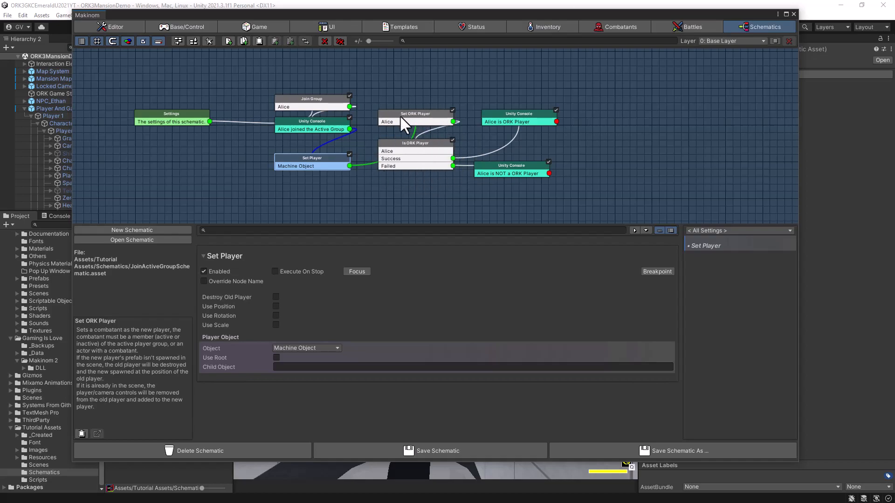
left_click_drag(307, 155, 309, 148)
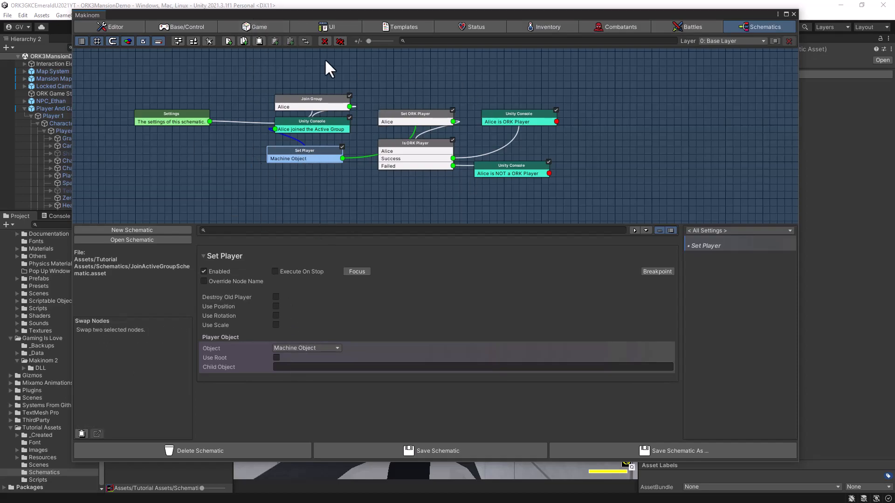
- Select Player Controller in the scene and fit the Makinom editor beside its component list
left_click_drag(172, 14, 227, 16)
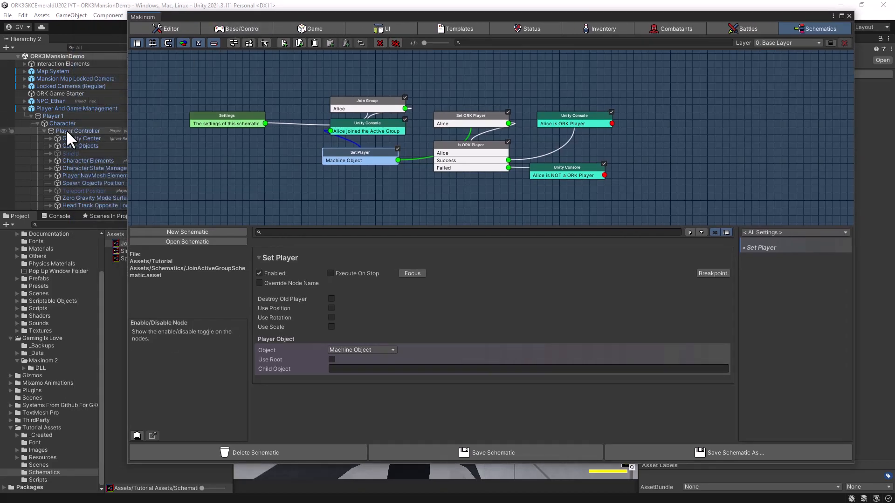
left_click(65, 130)
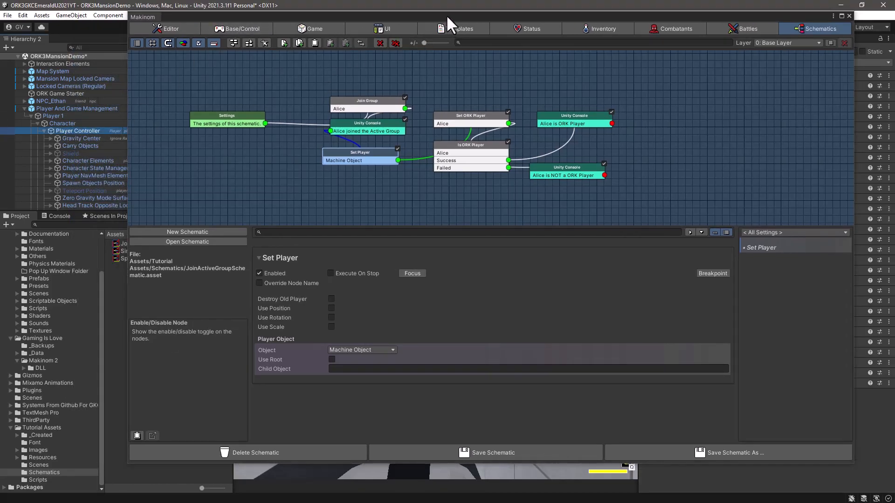
left_click_drag(446, 16, 337, 13)
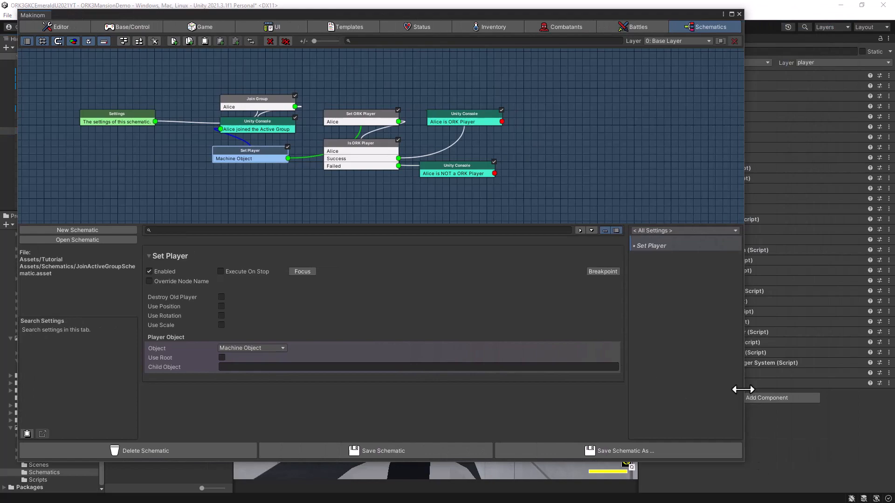
left_click_drag(742, 389, 623, 389)
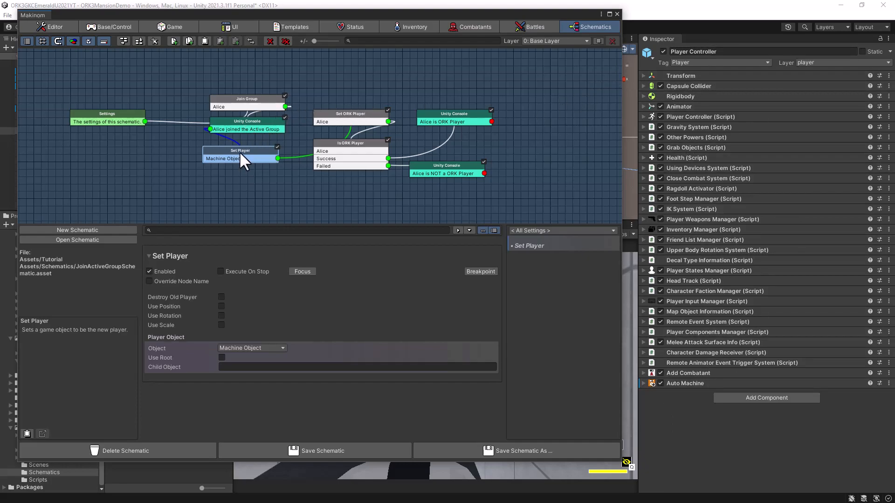
- Align the Set Player node under the console node, save the schematic and close the Makinom editor
left_click_drag(240, 154, 247, 154)
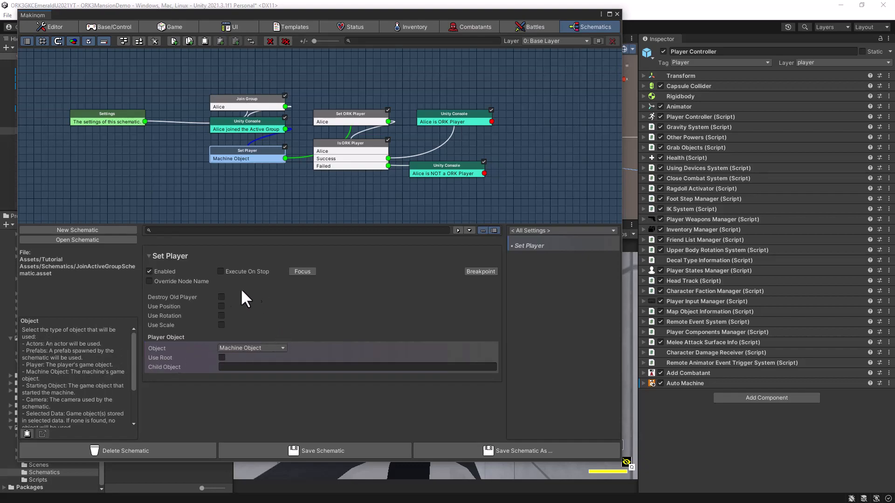
left_click(318, 449)
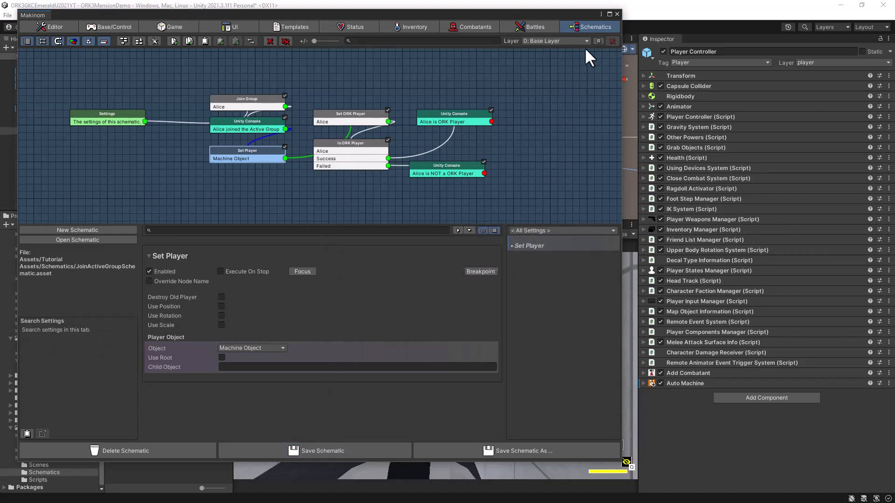
left_click(616, 14)
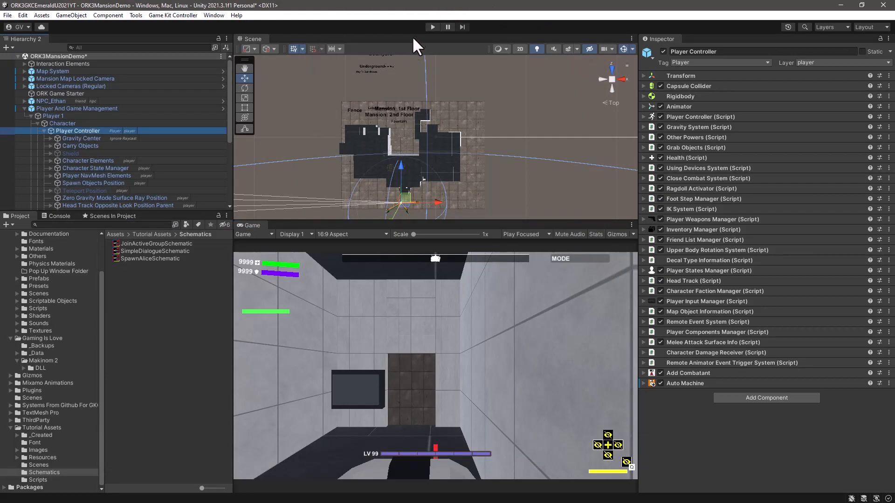
- Play-test the scene by walking to NPC_Ethan, interacting with him and completing the dialogue, and stop play mode
left_click(432, 27)
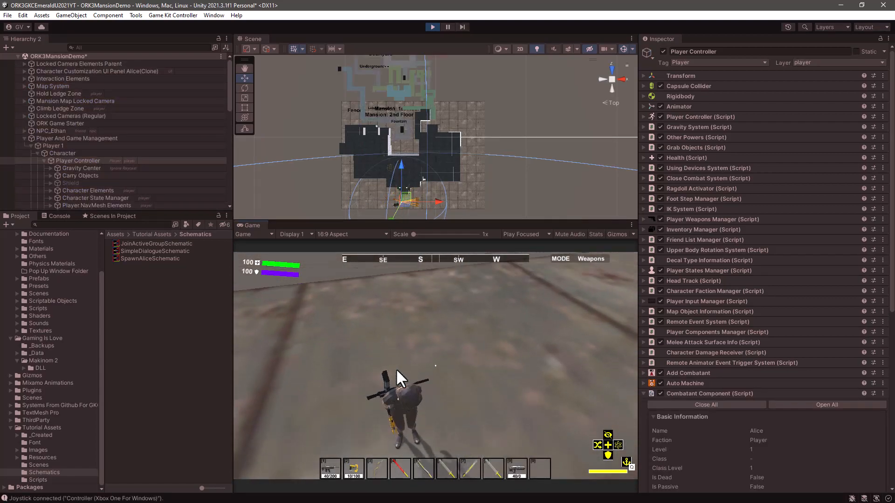
key("w")
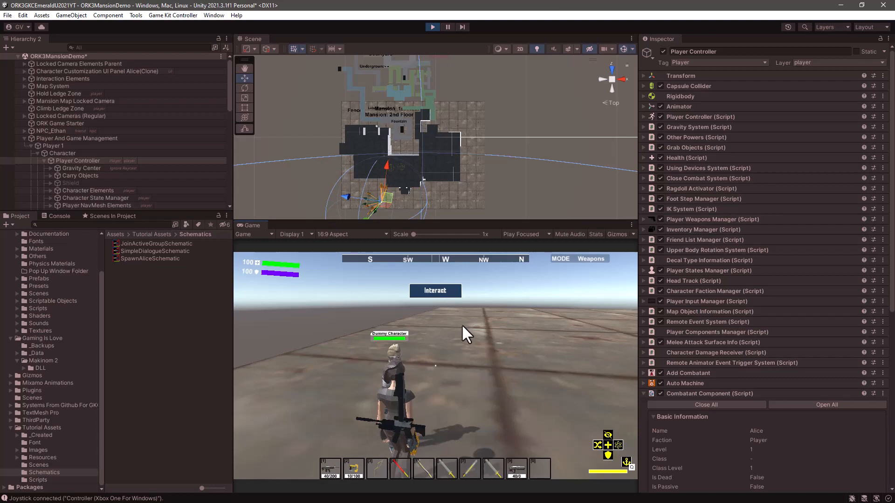
key("e")
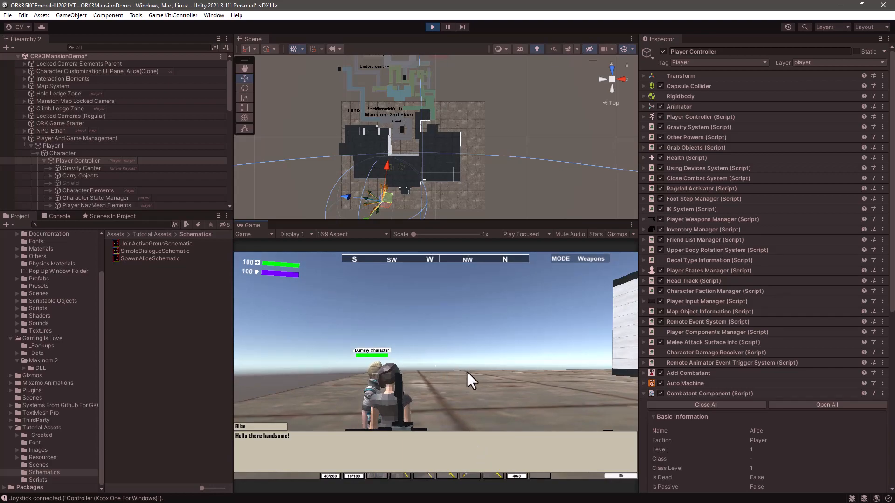
key("Return")
key("Return")
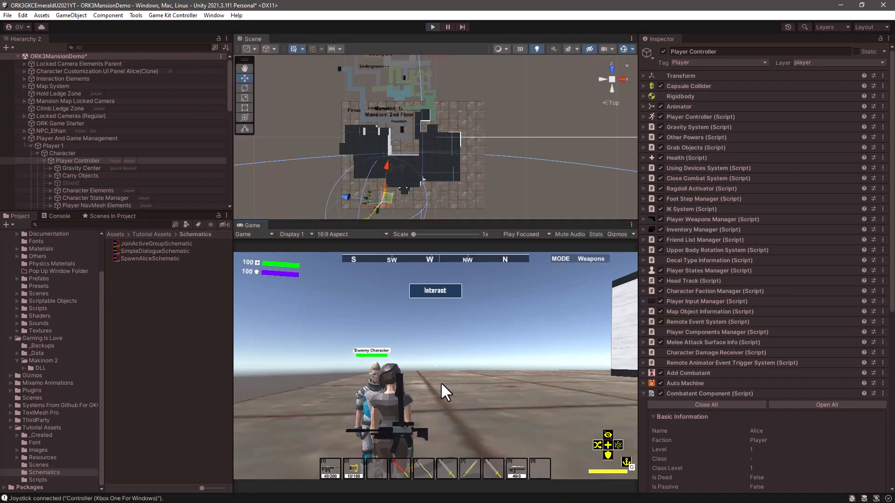
key("ctrl+p")
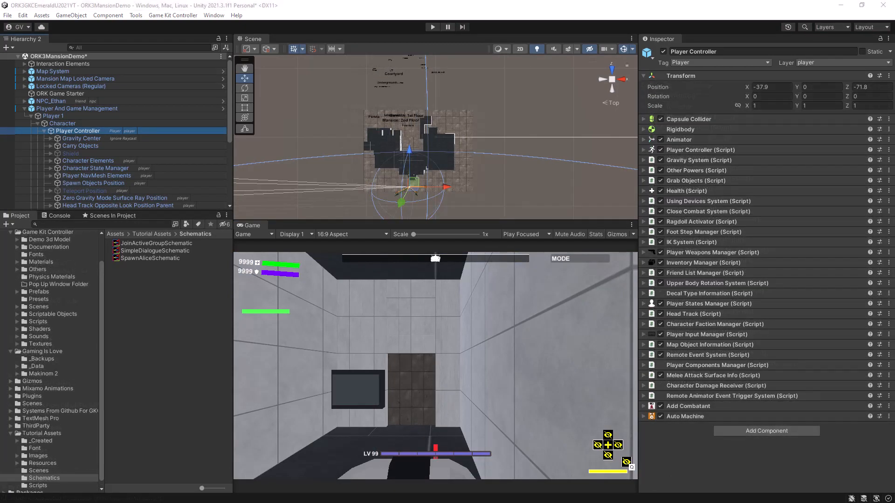
- View the Player And Game Management object's components and its Player 1 child hierarchy
left_click(61, 107)
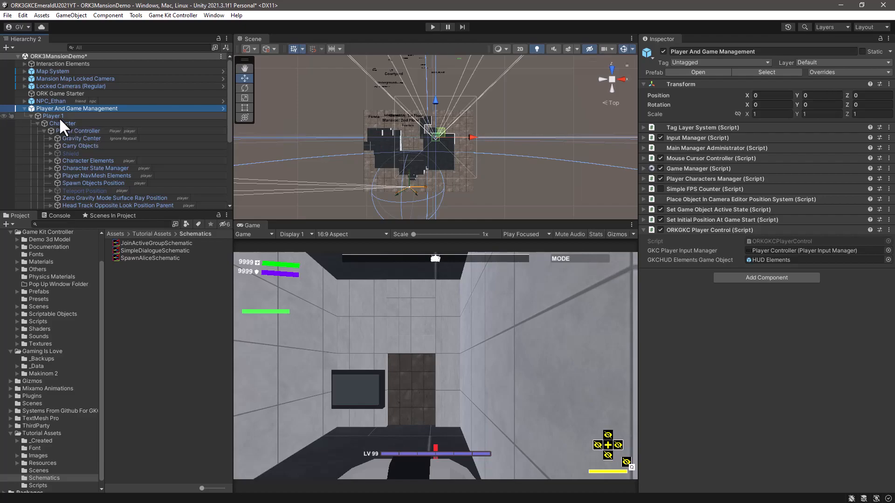
left_click(31, 116)
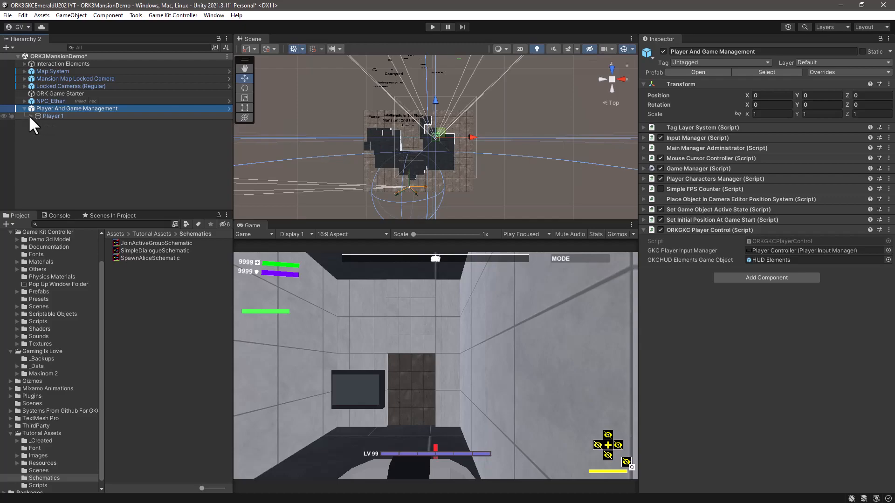
left_click(30, 116)
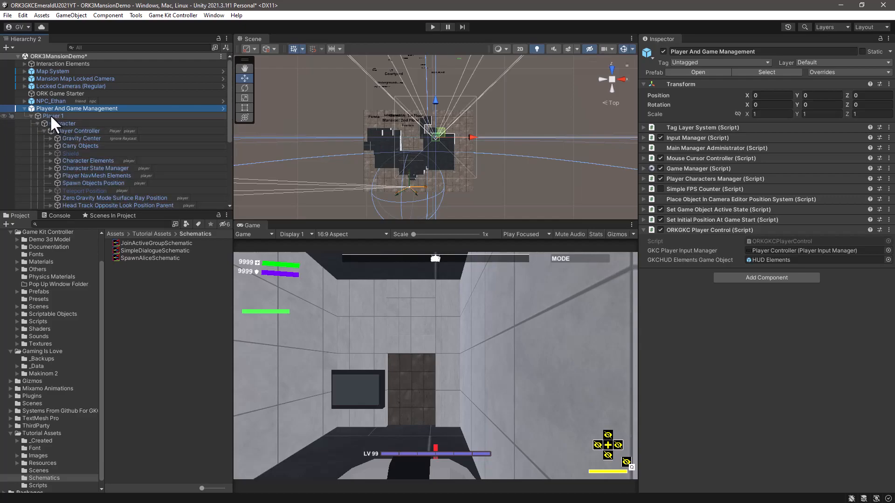